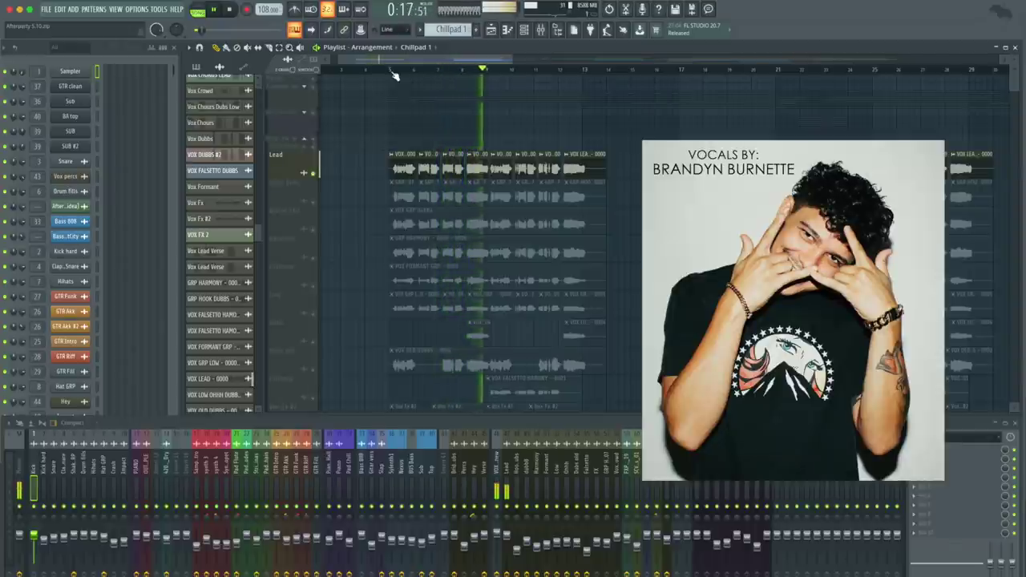
- Open Nectar 3 on mixer insert 47 (Lead) and show its Vocal Assistant Assist page
click(505, 472)
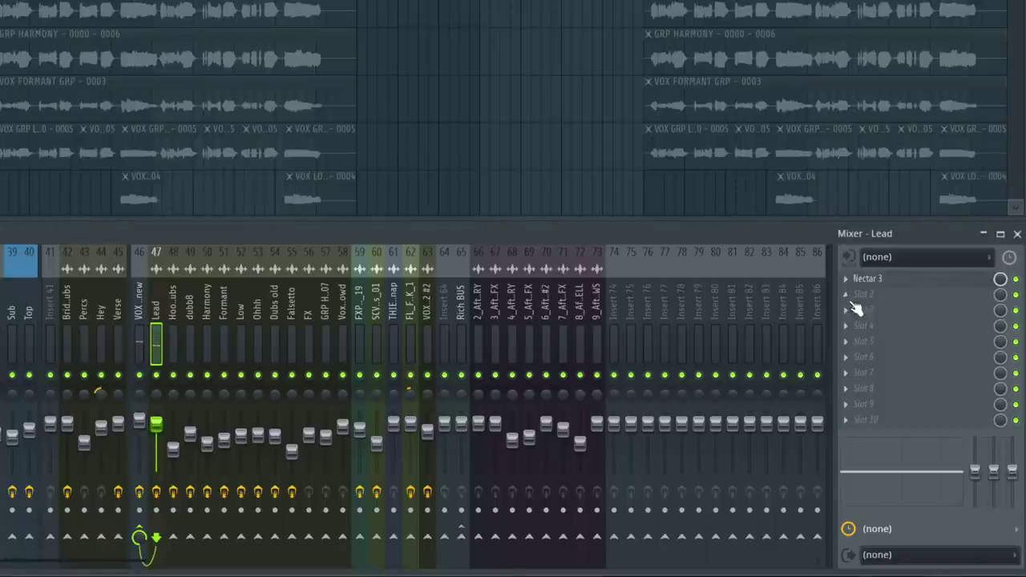
click(872, 281)
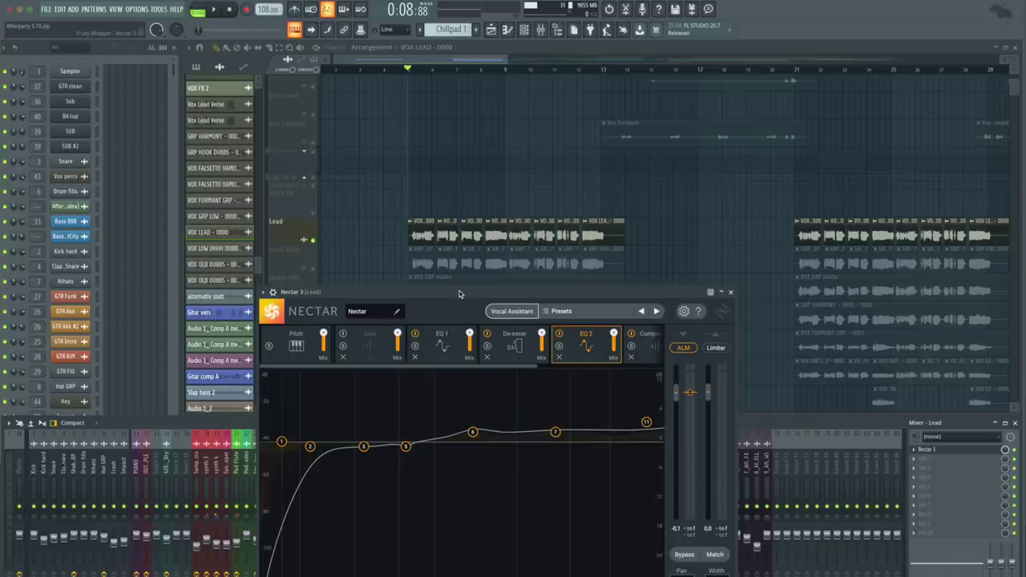
click(516, 312)
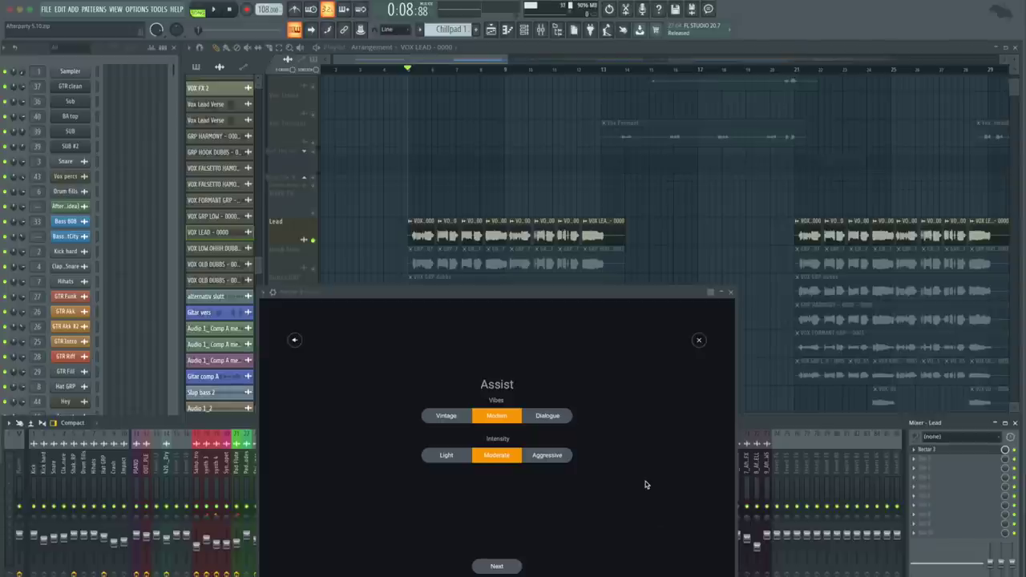
- Close Nectar and solo the Hook Dubs, Dubbs GRP and Low vocal tracks in turn during playback
key(Escape)
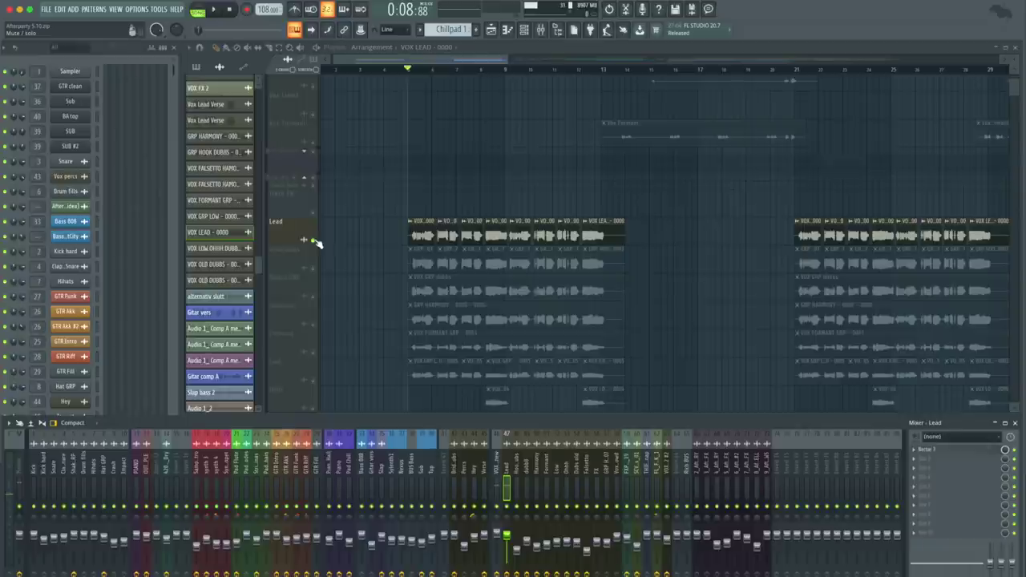
click(315, 241)
click(317, 270)
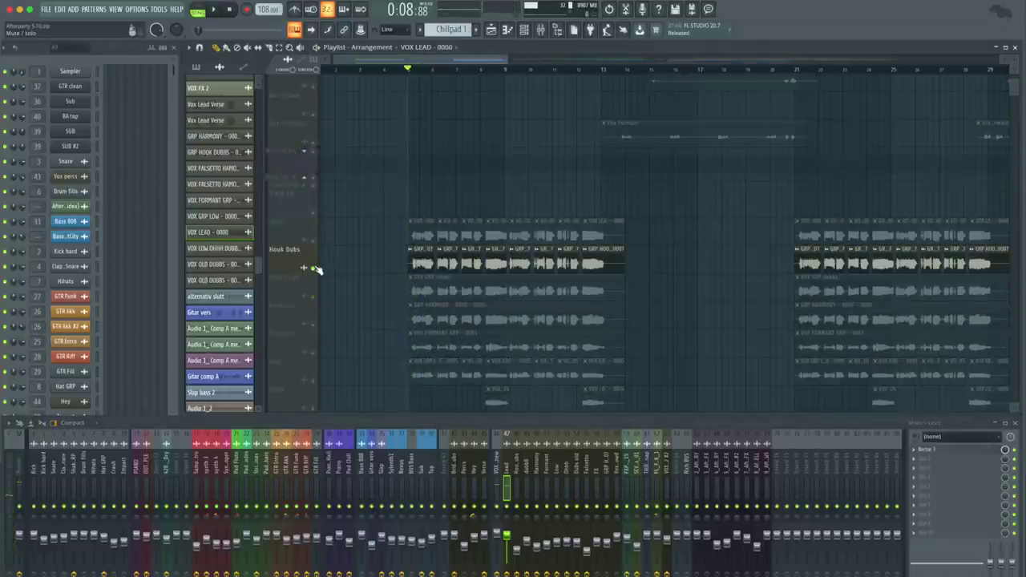
key(space)
click(417, 265)
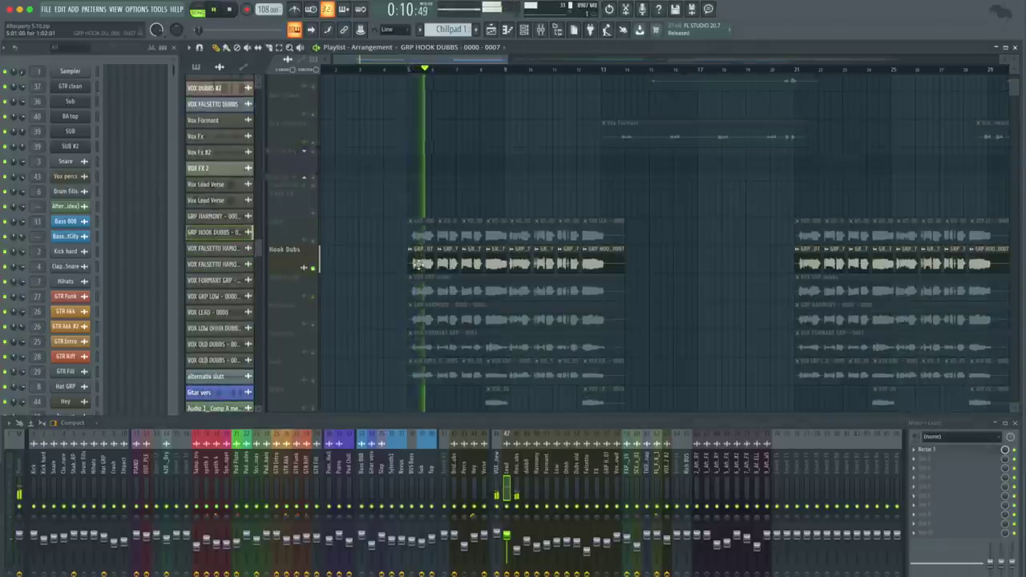
click(313, 295)
scroll(337, 294, down, 2)
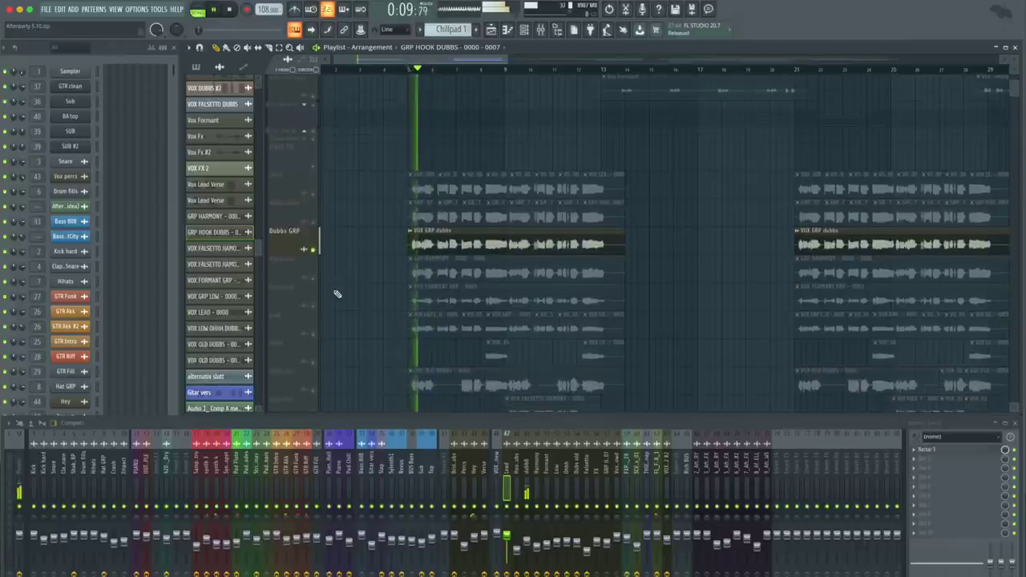
click(315, 334)
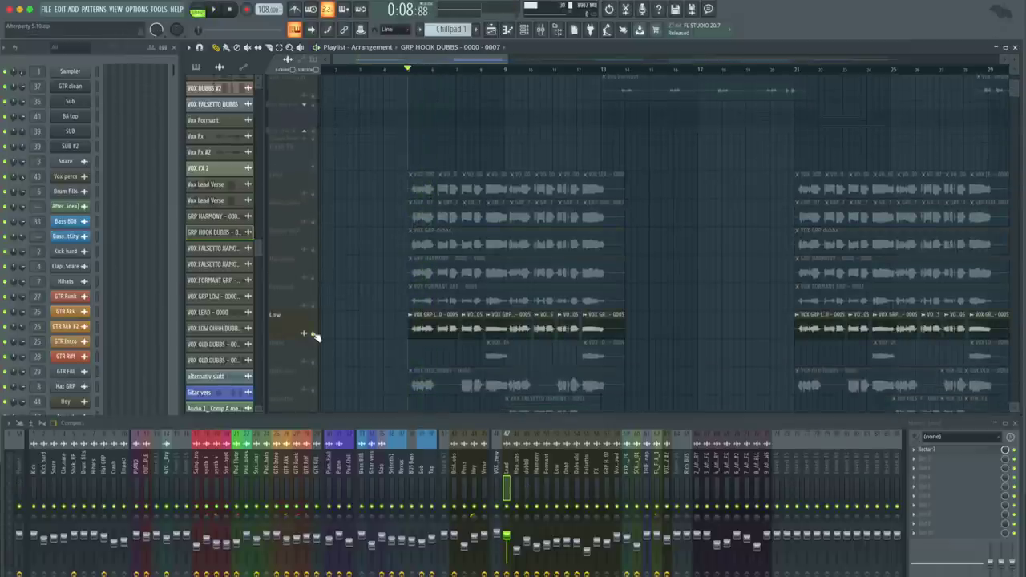
- Check the De-esser in the Low channel's Nectar, then select the dubb8 mixer channel
scroll(374, 330, down, 2)
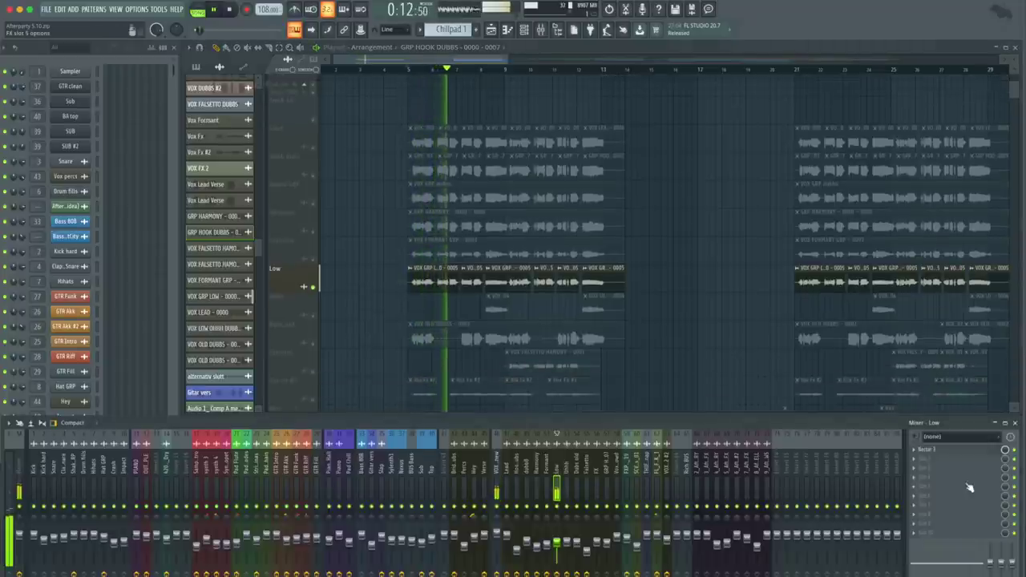
click(967, 455)
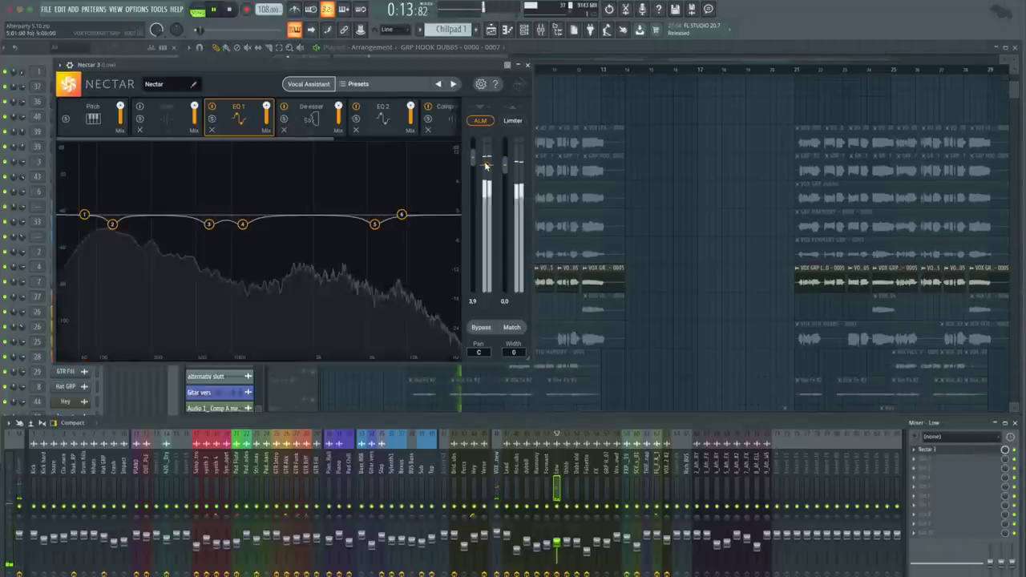
click(311, 116)
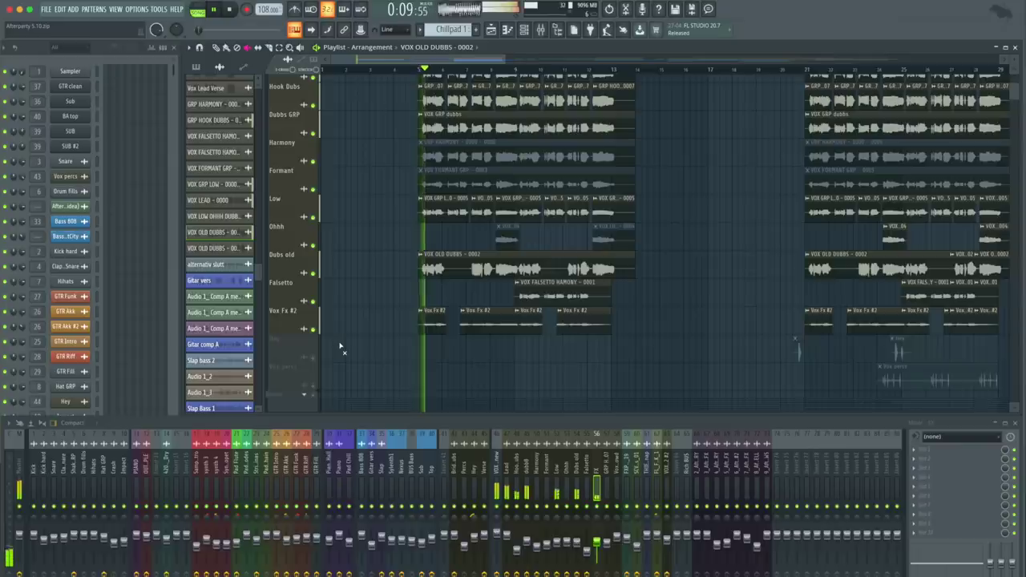
click(517, 467)
click(524, 466)
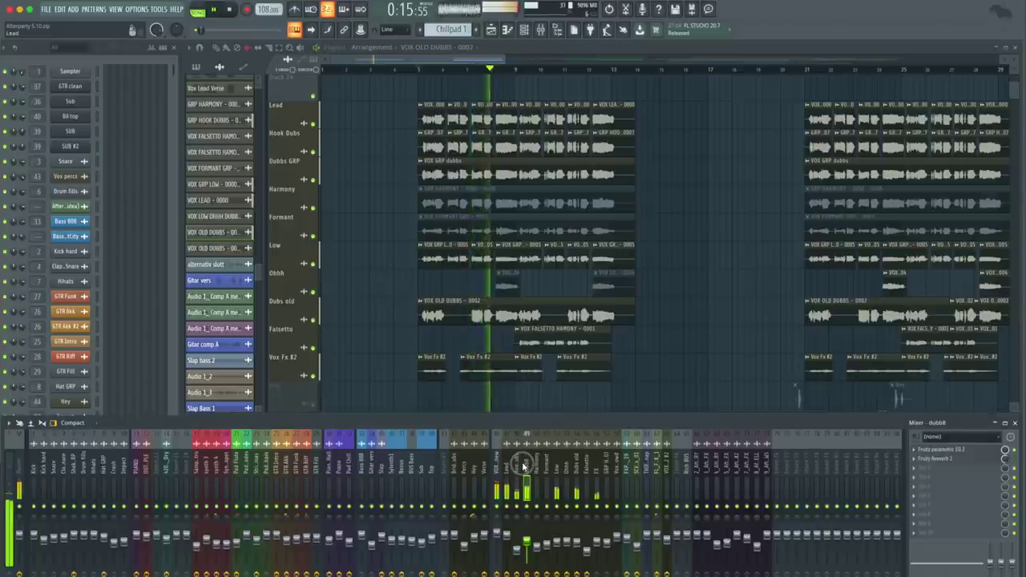
- Open dubb8's Fruity Parametric EQ 2, expand the VOX FOLDER and play from bar 26
click(974, 451)
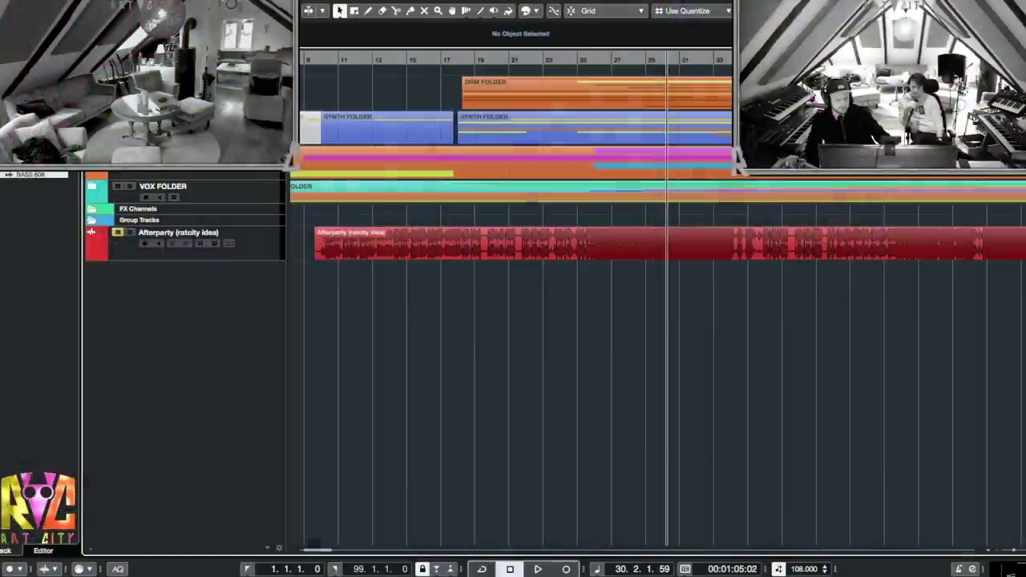
click(95, 186)
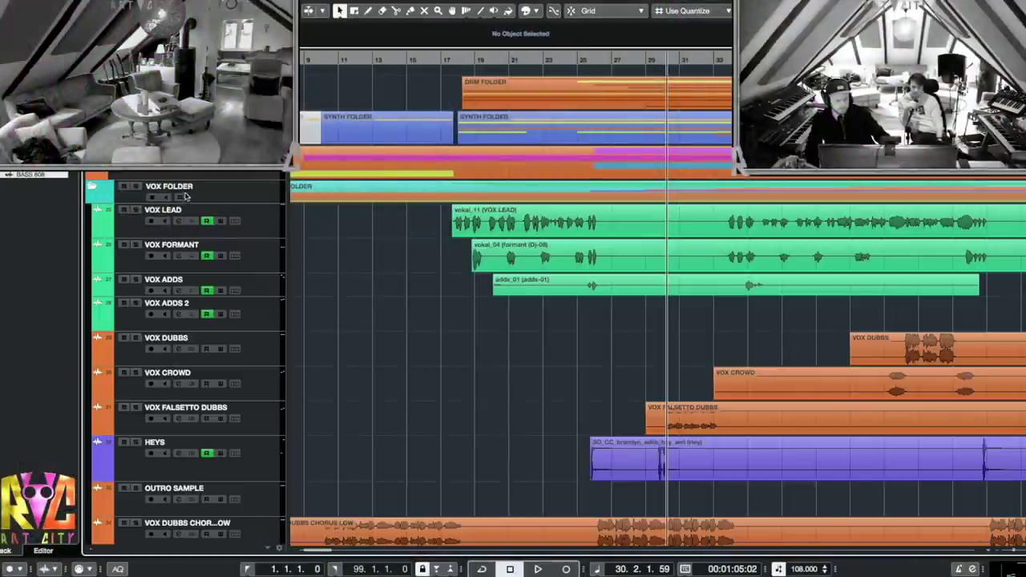
scroll(577, 113, down, 5)
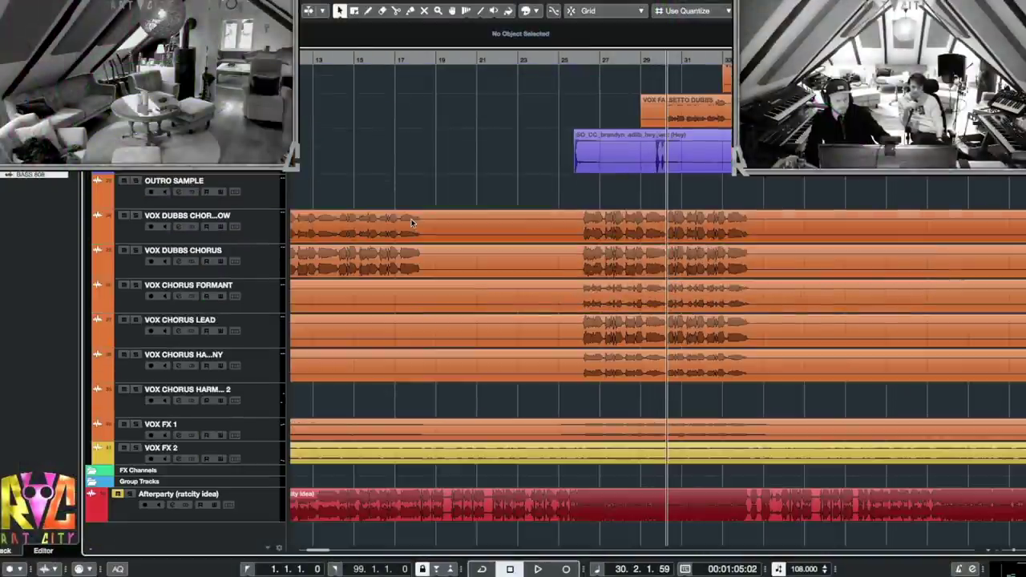
click(582, 59)
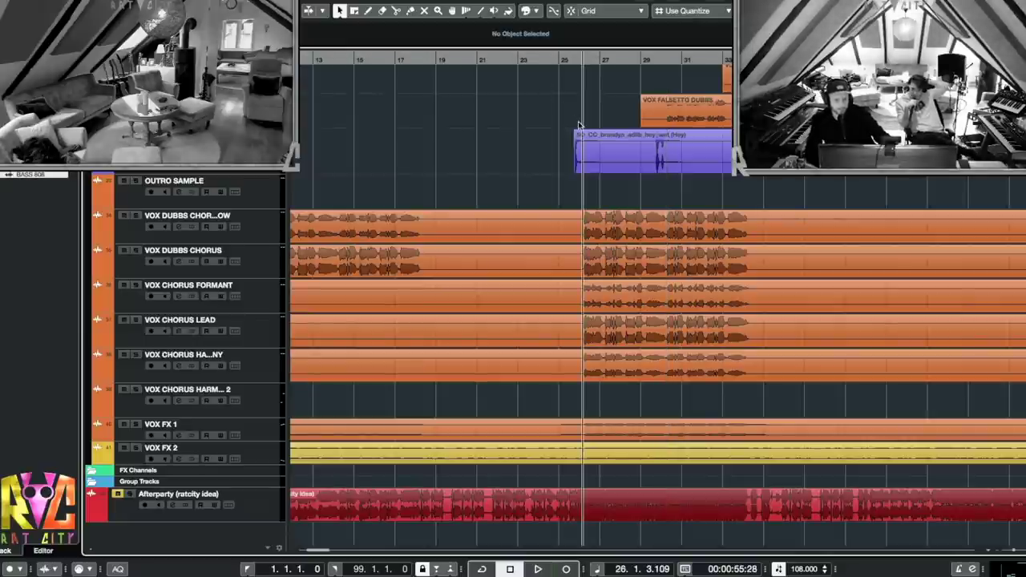
key(space)
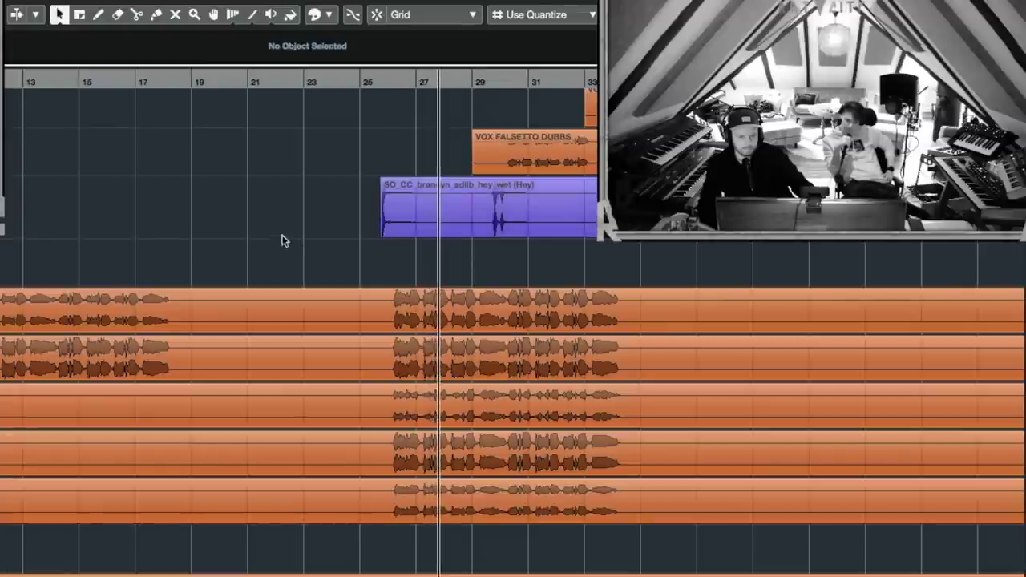
scroll(241, 231, up, 6)
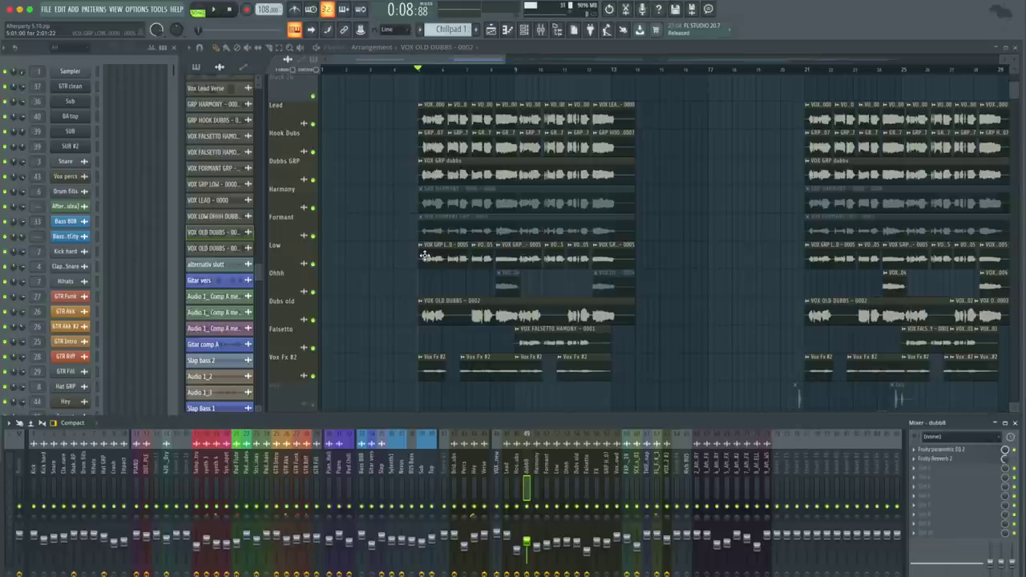
- Step through the Low, Ohhh, Dubs old, Harmony and Lead vocal inserts, ending on Falsetto
click(555, 470)
click(566, 466)
click(575, 473)
click(585, 478)
click(576, 473)
click(554, 470)
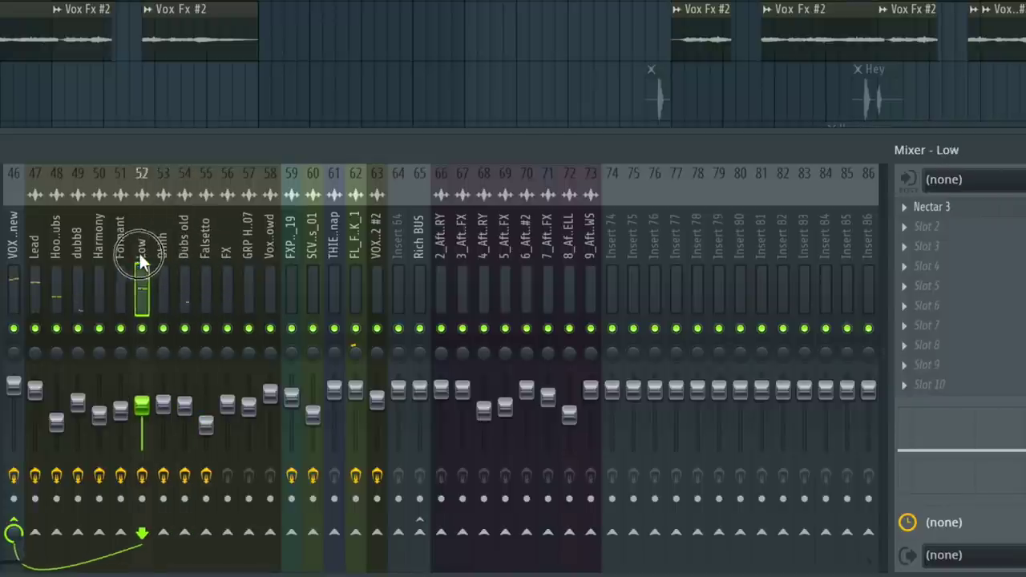
click(98, 252)
click(80, 255)
click(53, 251)
click(39, 251)
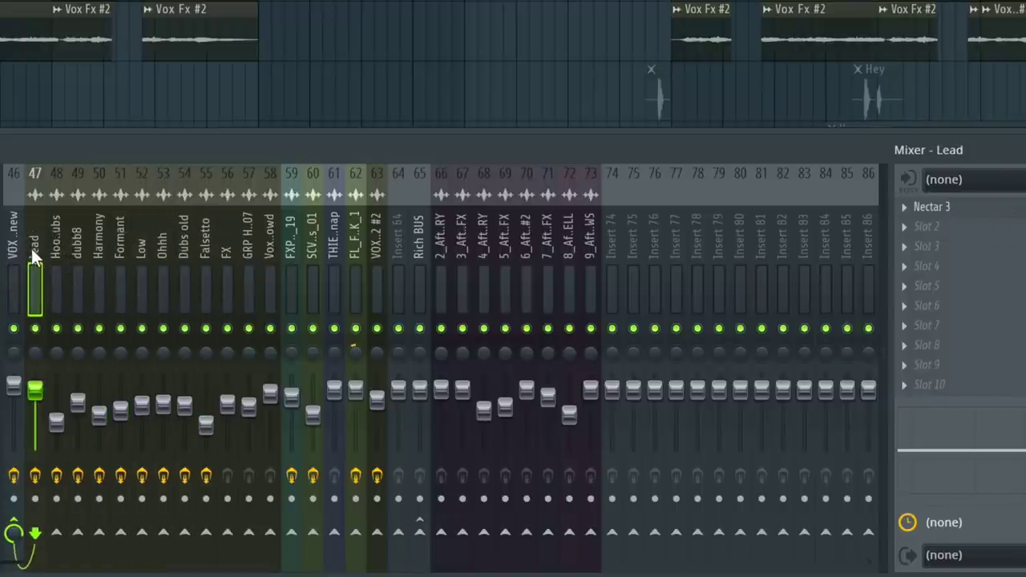
click(211, 234)
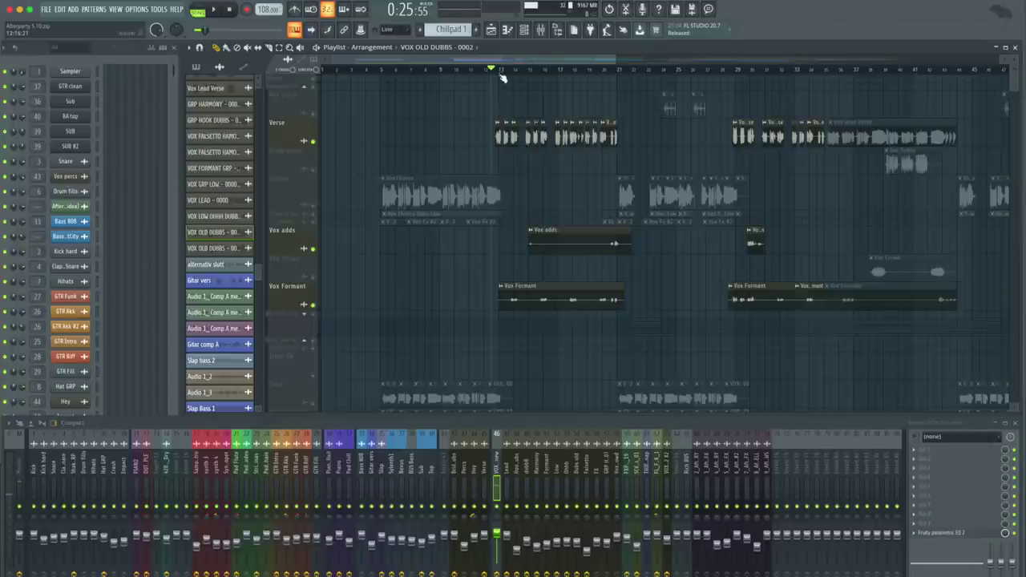
- Play the Vox Lead Verse while checking the Verse insert's Soundgoodizer and parametric EQ
key(space)
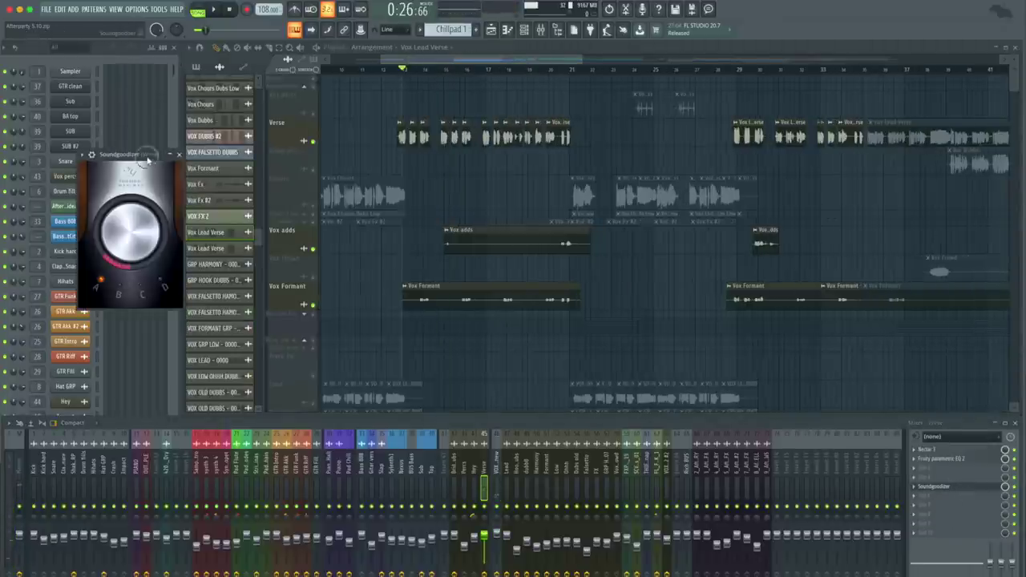
drag(147, 160, 425, 271)
key(space)
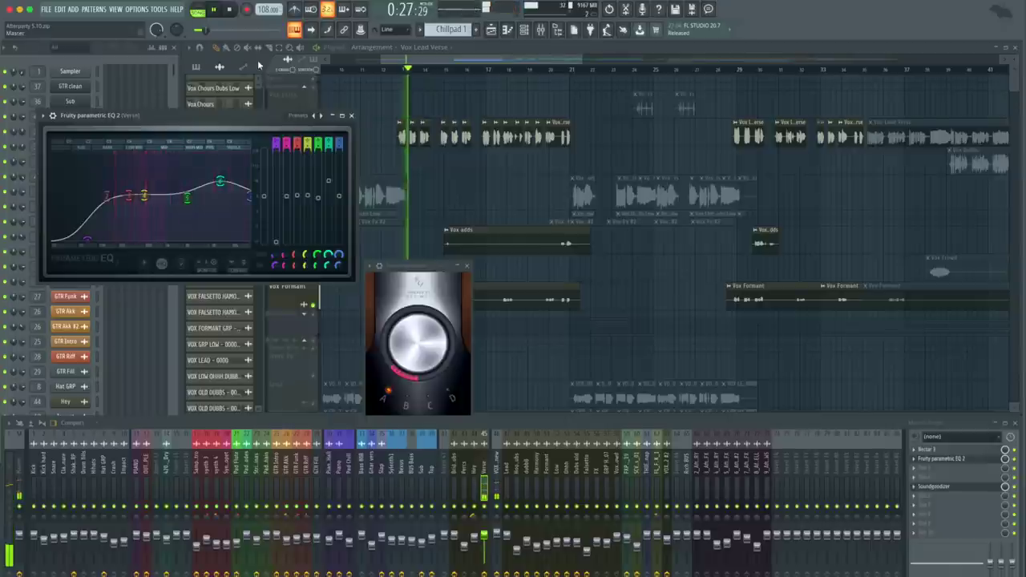
click(350, 115)
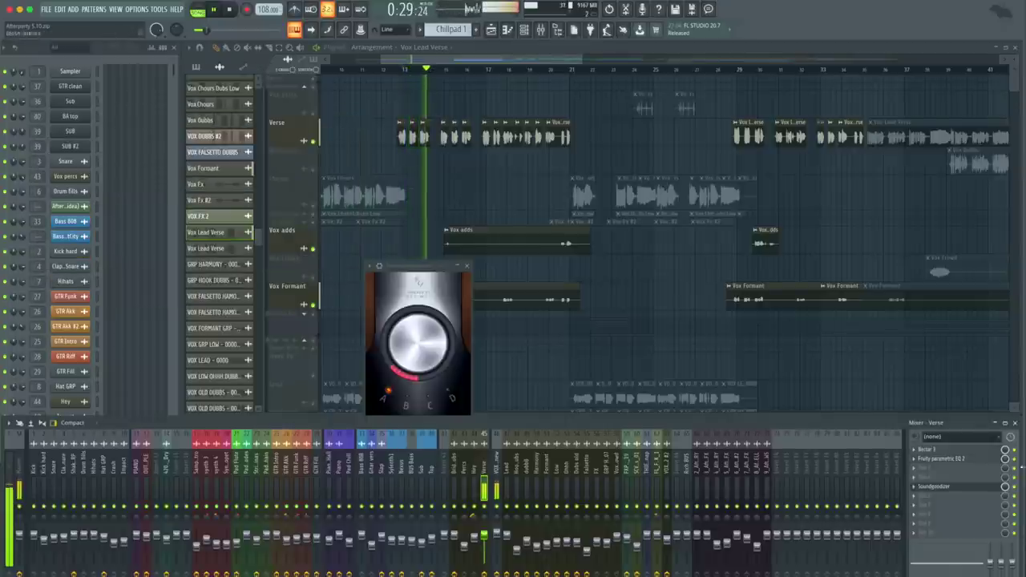
key(space)
- Open Nectar 3 on the Verse channel, view its EQ curves and resume playback
click(956, 451)
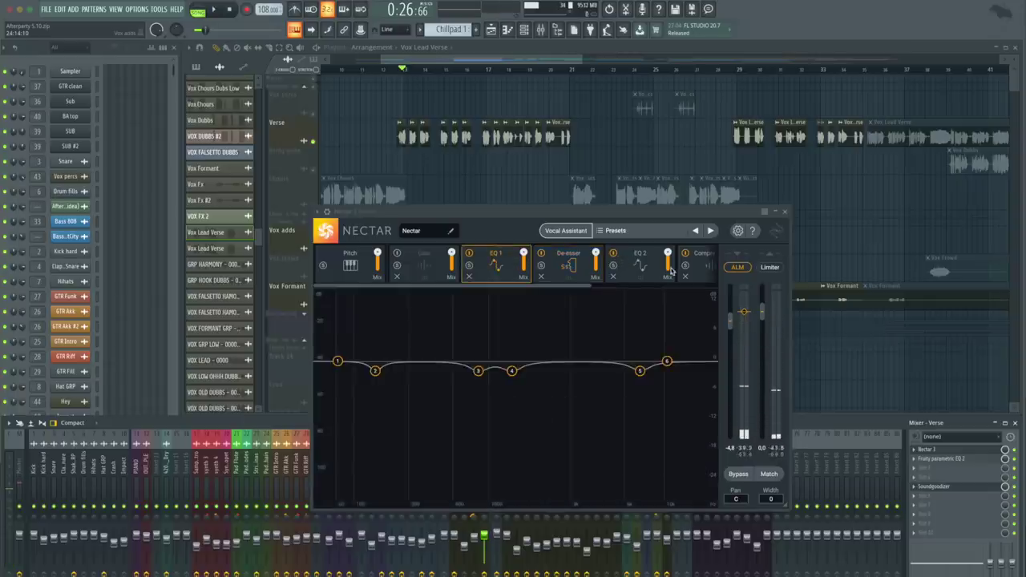
click(634, 256)
key(space)
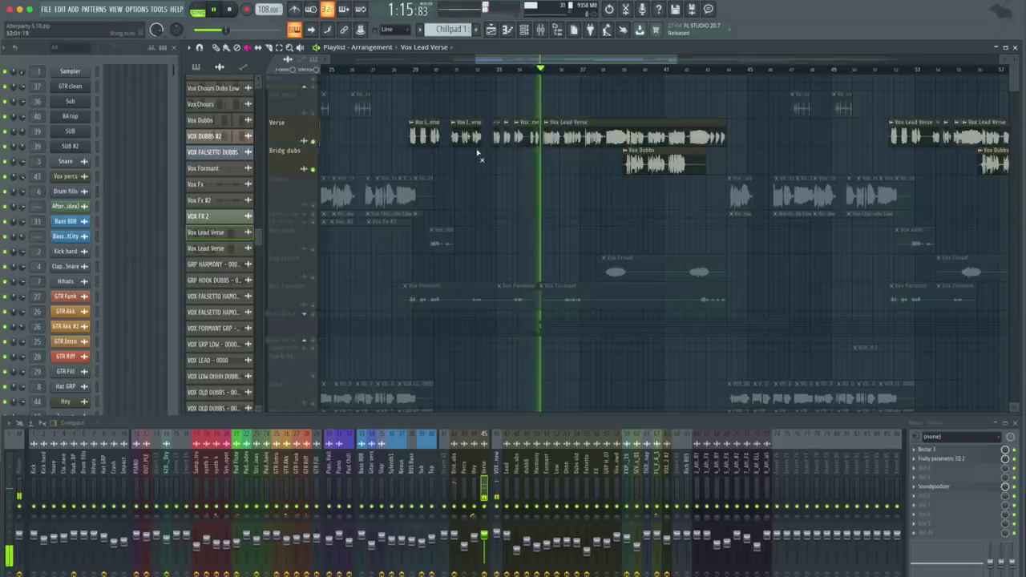
- Zoom out, resize a lower track and scroll to the Rich The Kid Afterparty v3 vocal clips
scroll(476, 155, down, 3)
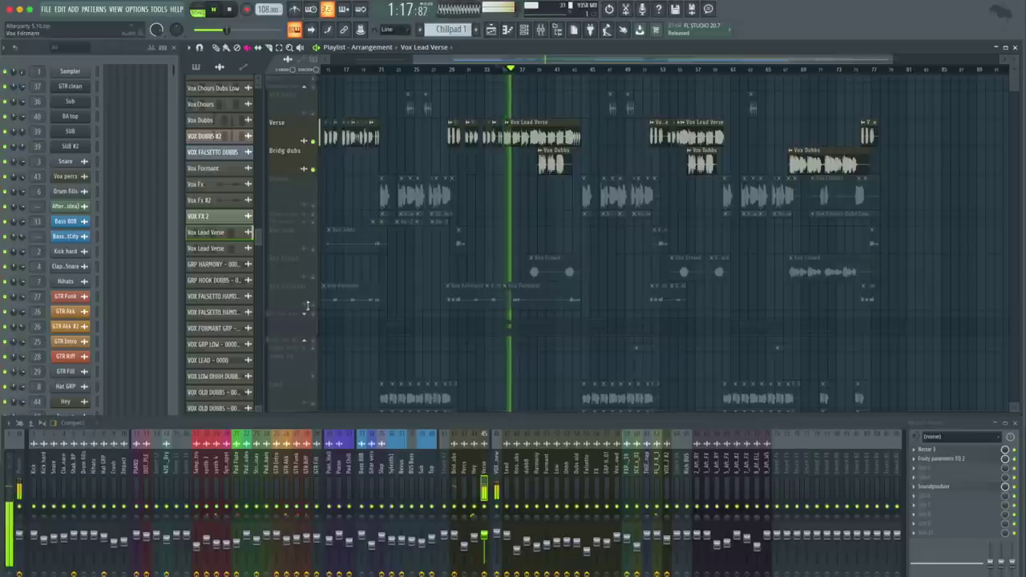
drag(307, 305, 302, 314)
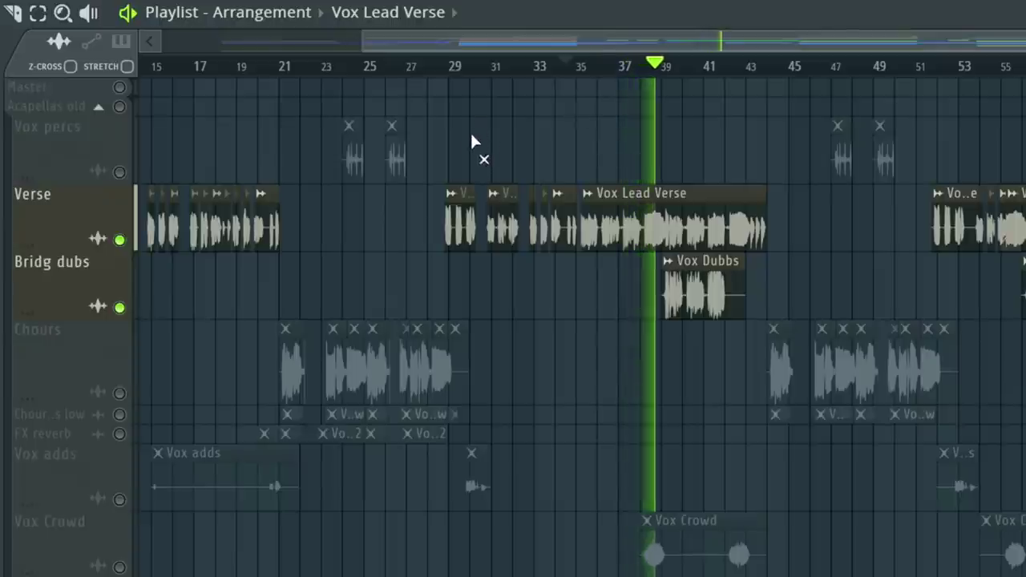
scroll(472, 142, left, 4)
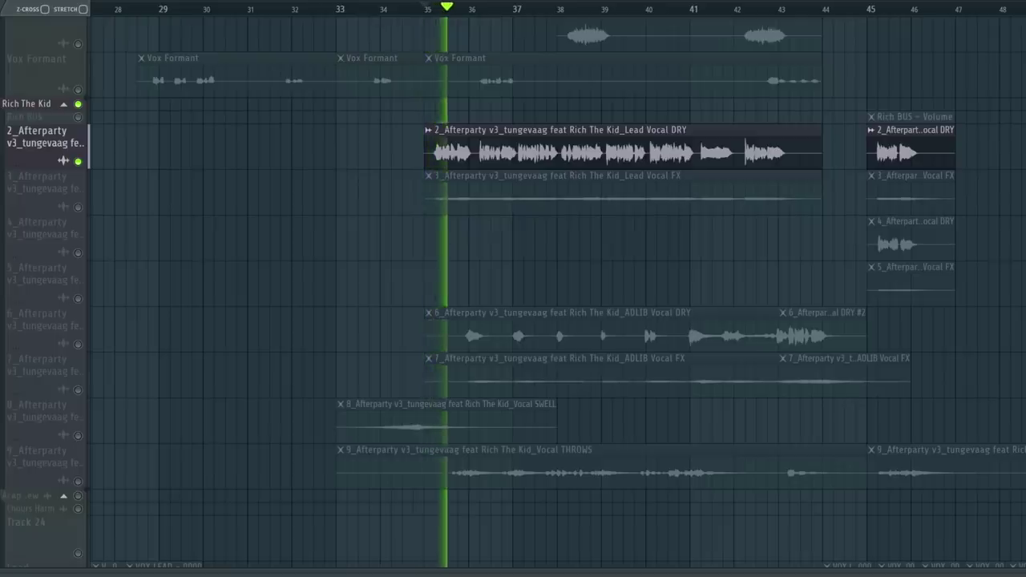
- Unmute the Lead Vocal FX, ADLIB, SWELL and other Afterparty vocal tracks plus Rich BUS, then play
click(78, 207)
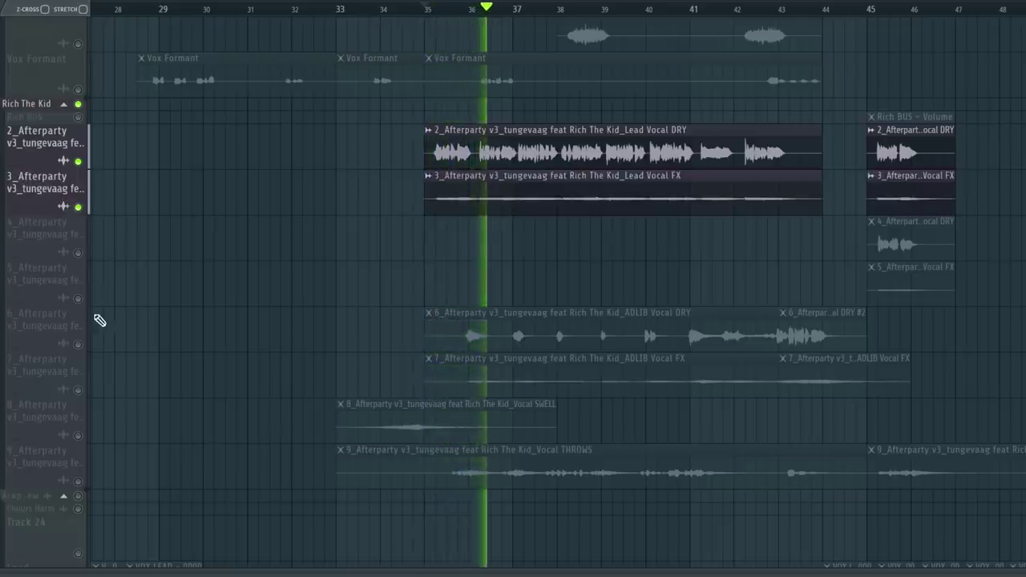
click(78, 344)
click(78, 389)
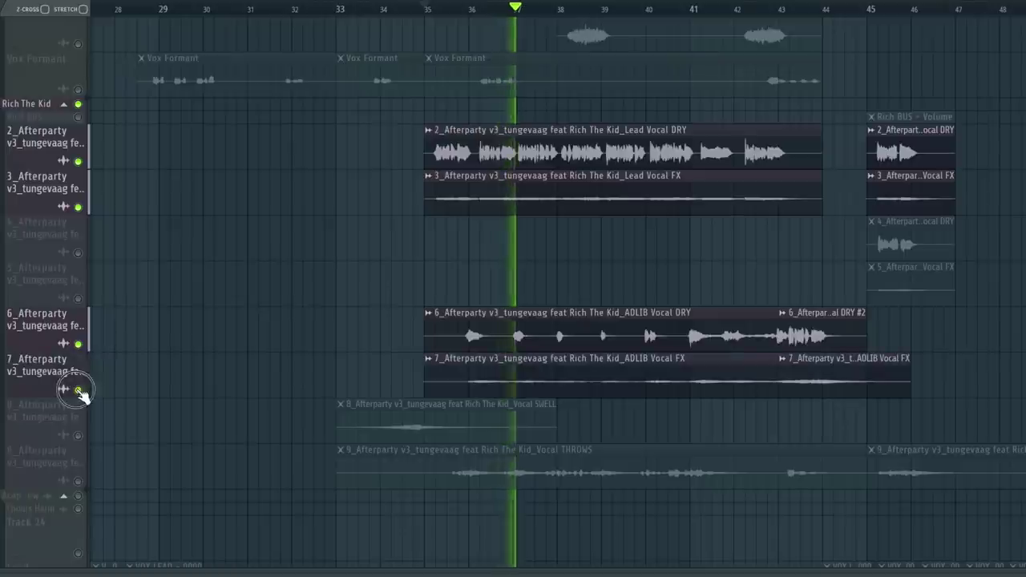
click(78, 435)
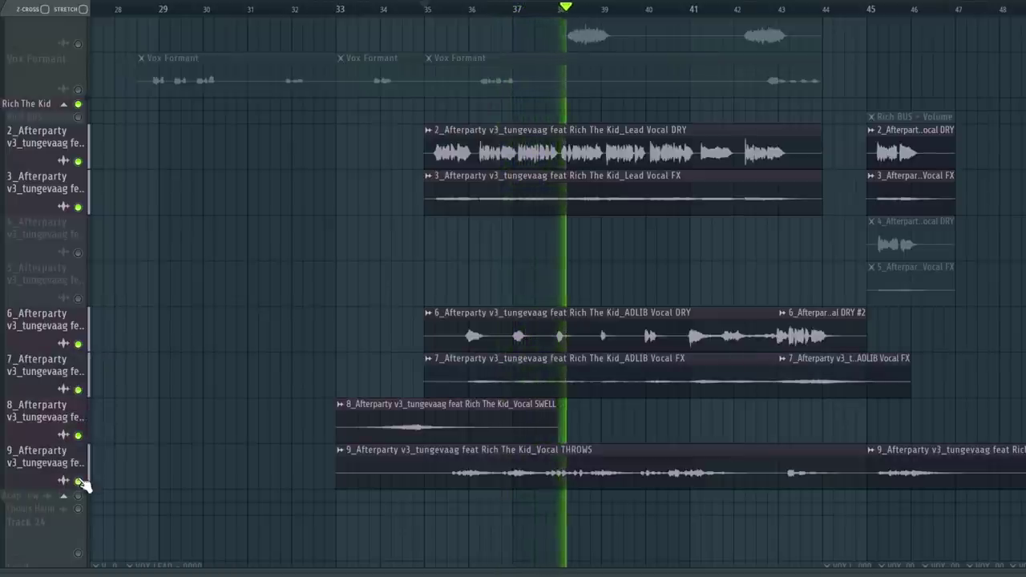
click(78, 252)
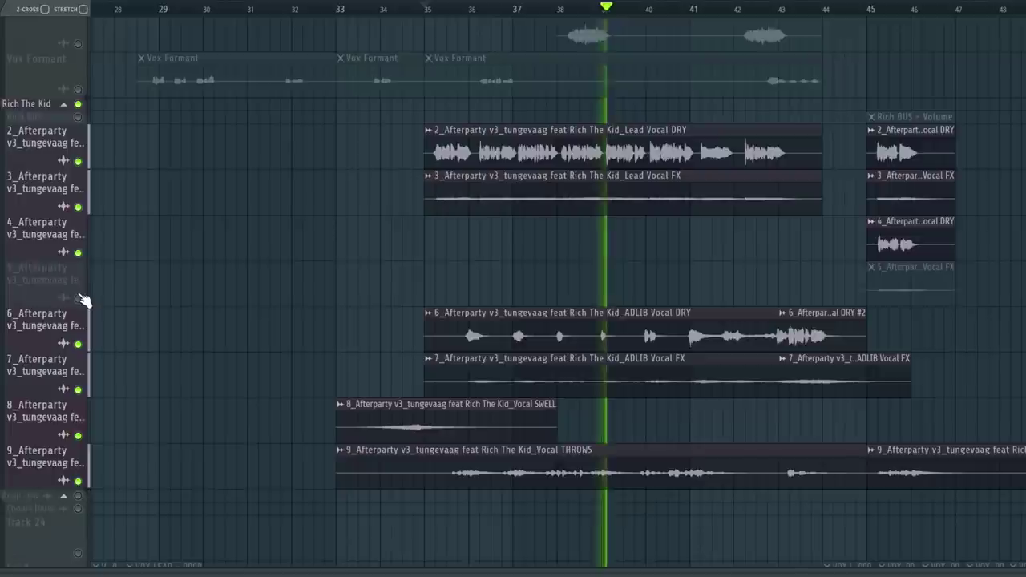
click(79, 297)
click(80, 118)
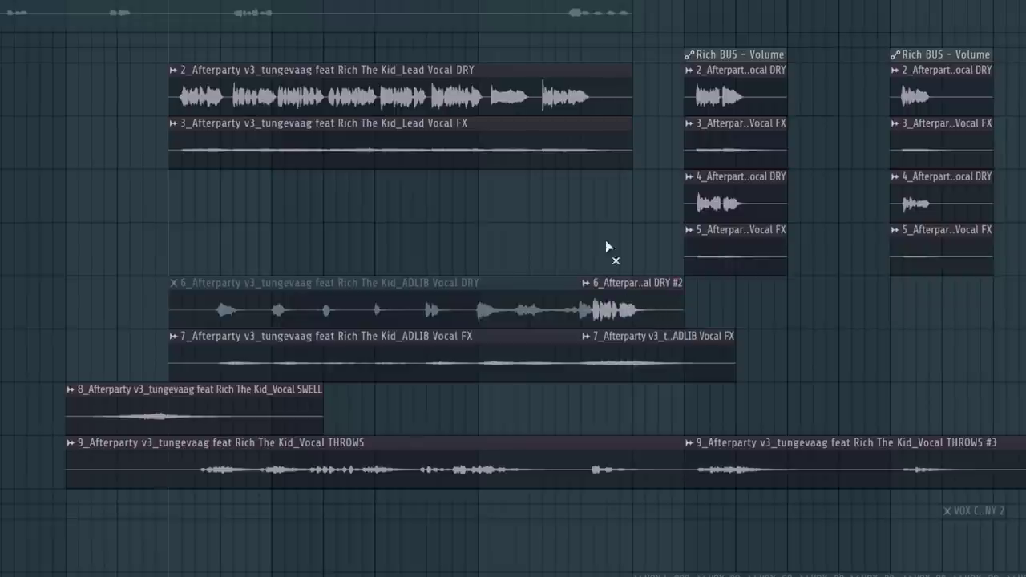
key(space)
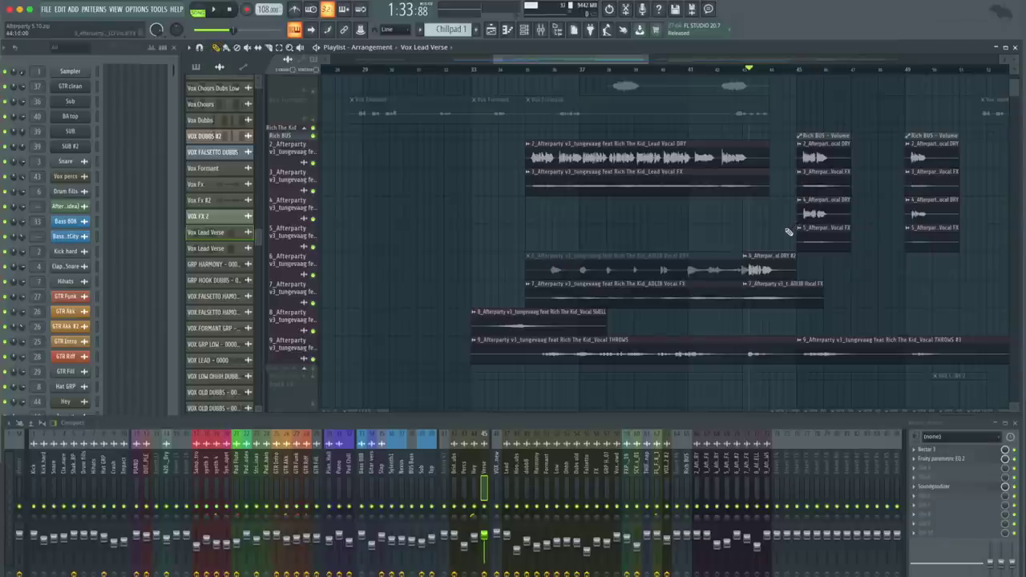
key(space)
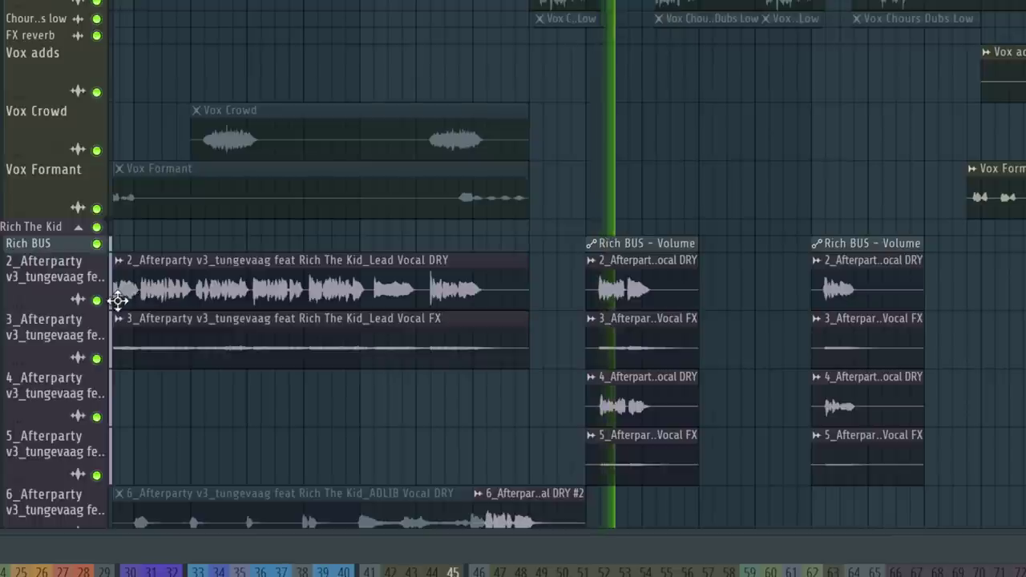
- Solo Lead Vocal DRY, unmute Vocal THROWS and tracks 6–8, and toggle Vox Crowd's mute
right_click(98, 301)
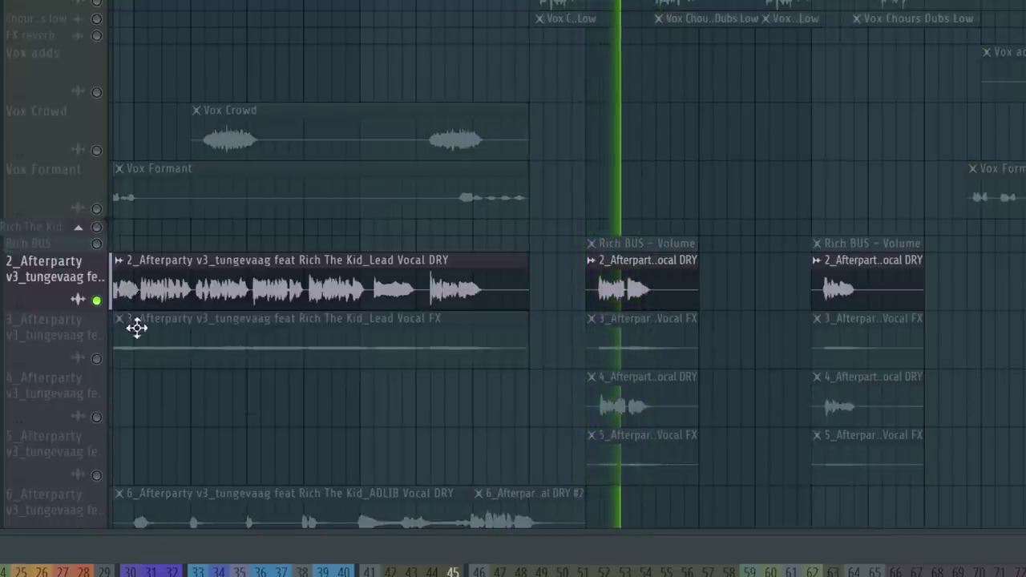
drag(96, 358, 96, 475)
scroll(389, 294, down, 4)
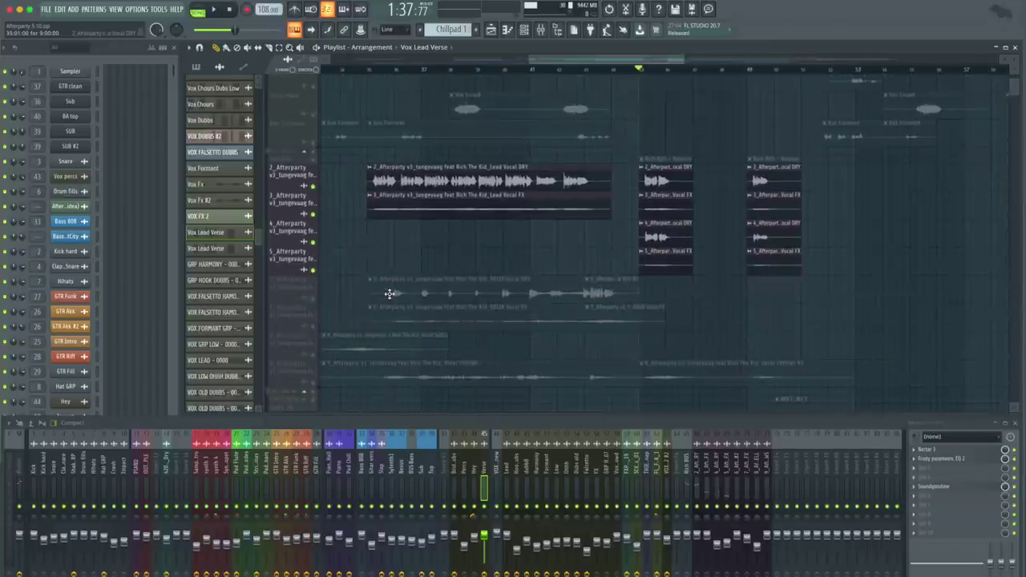
scroll(389, 294, left, 1)
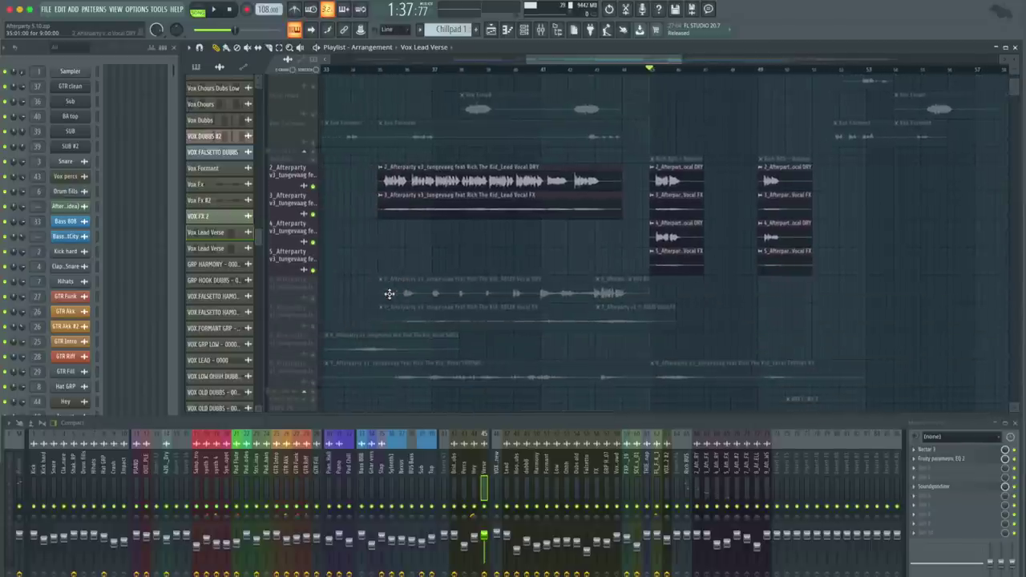
click(313, 384)
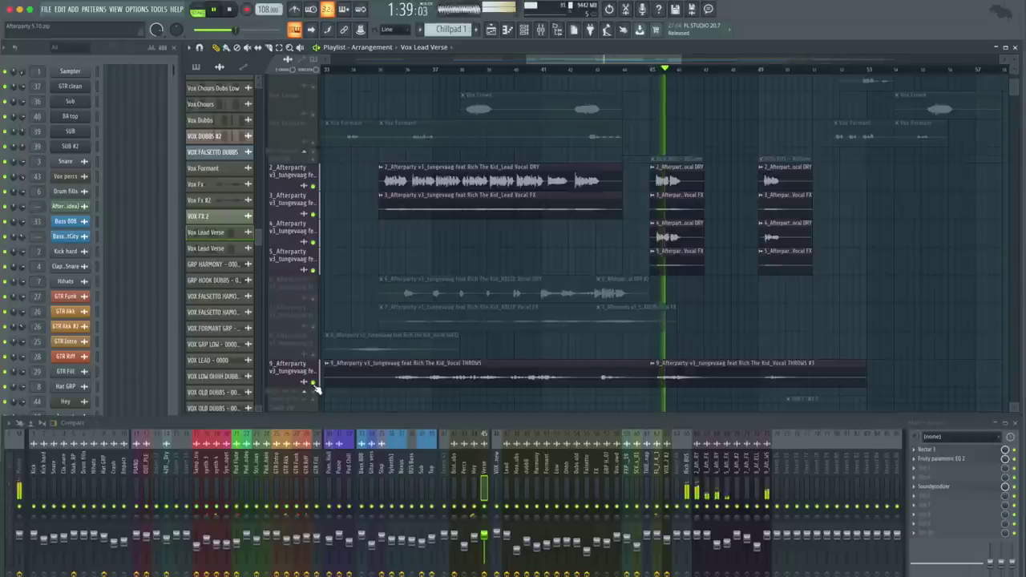
drag(313, 354, 314, 298)
scroll(350, 338, down, 2)
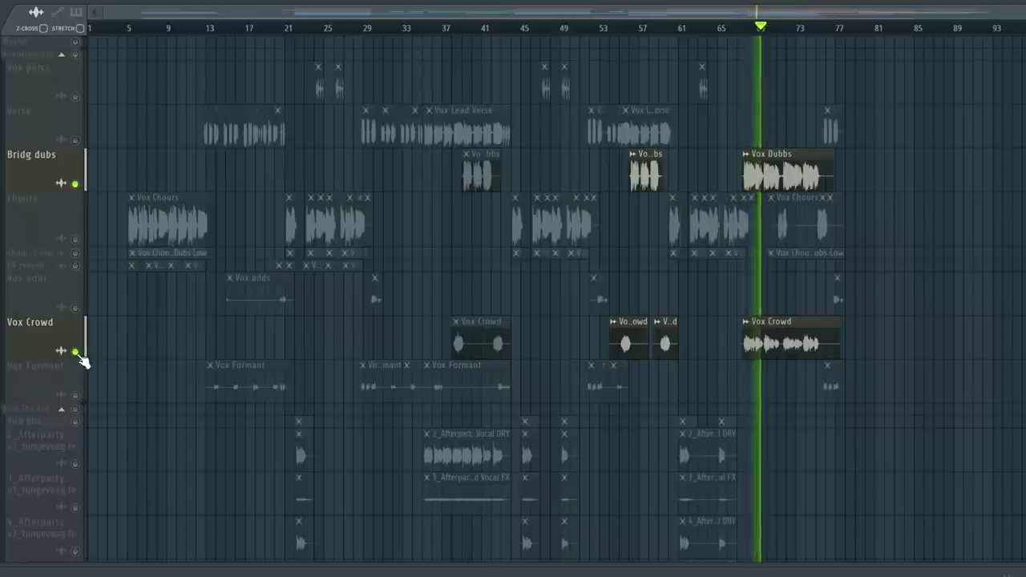
click(77, 354)
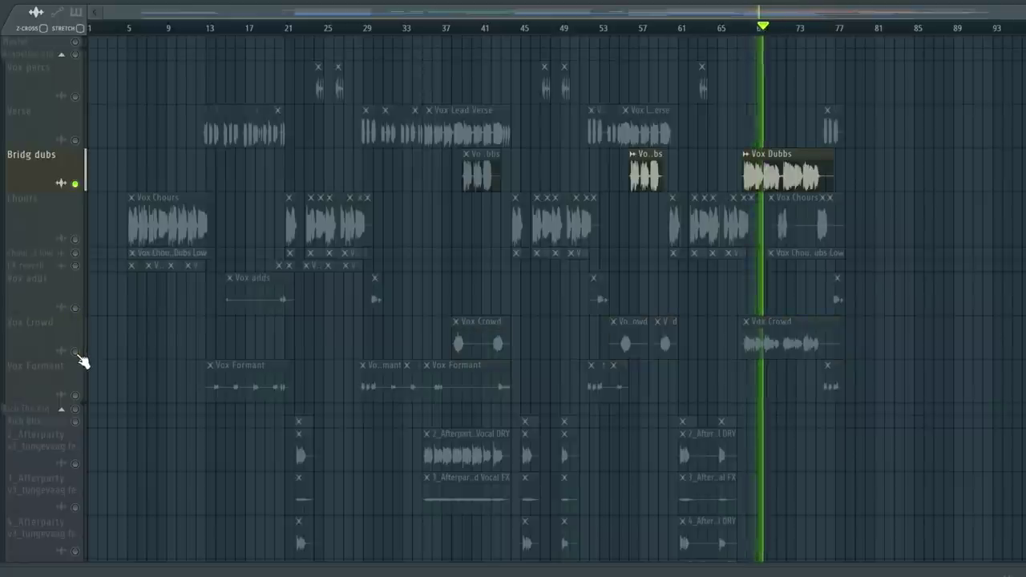
click(75, 353)
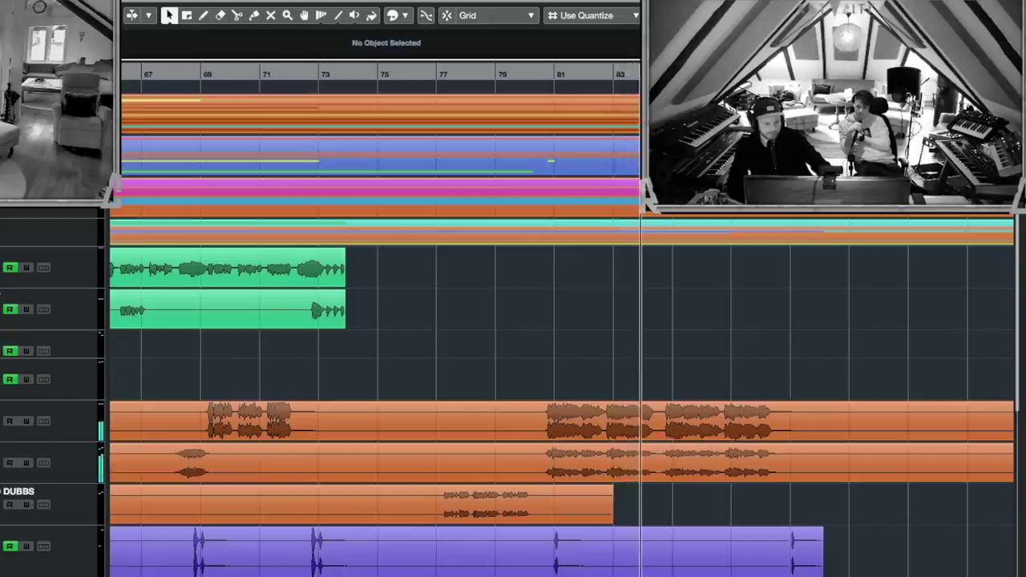
- Scroll down to the Vox Crowd track and check its channel settings
scroll(66, 450, down, 1)
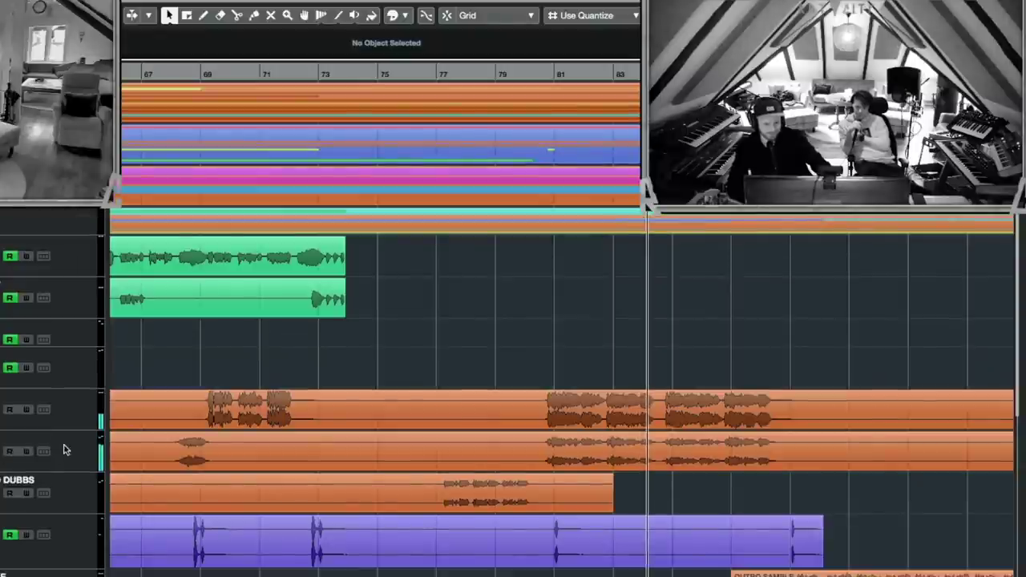
scroll(273, 417, down, 1)
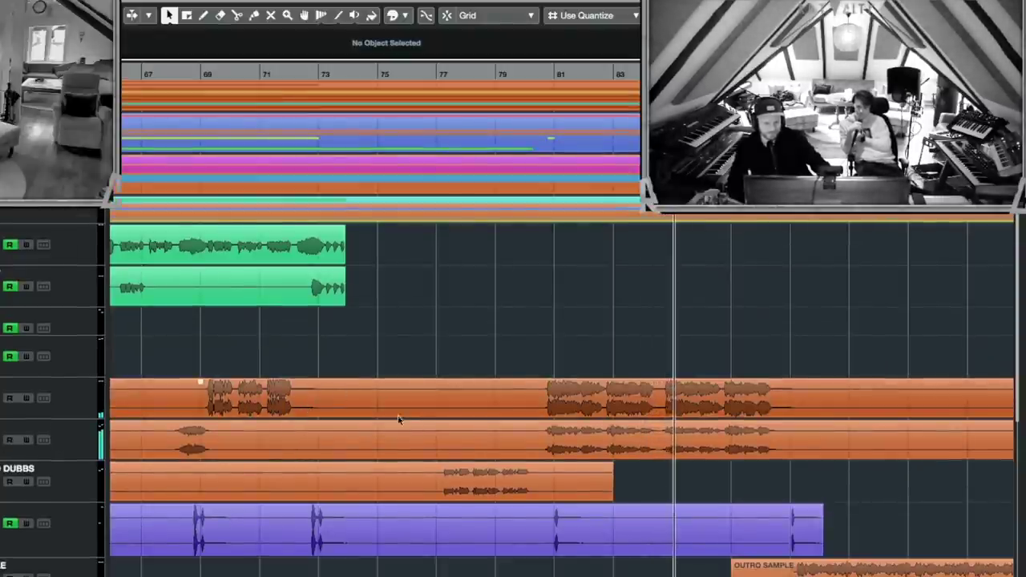
scroll(92, 415, down, 1)
click(82, 437)
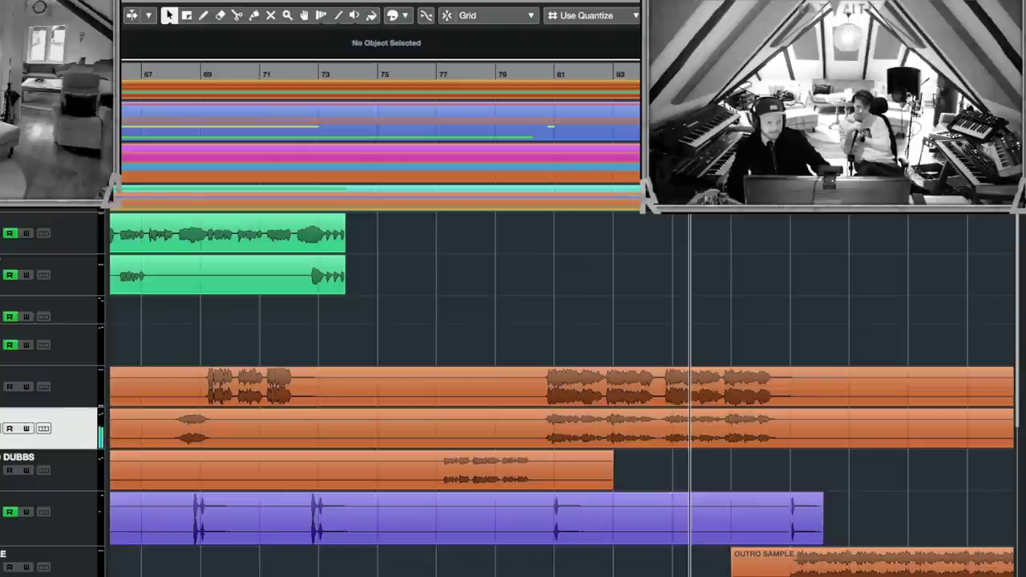
click(43, 429)
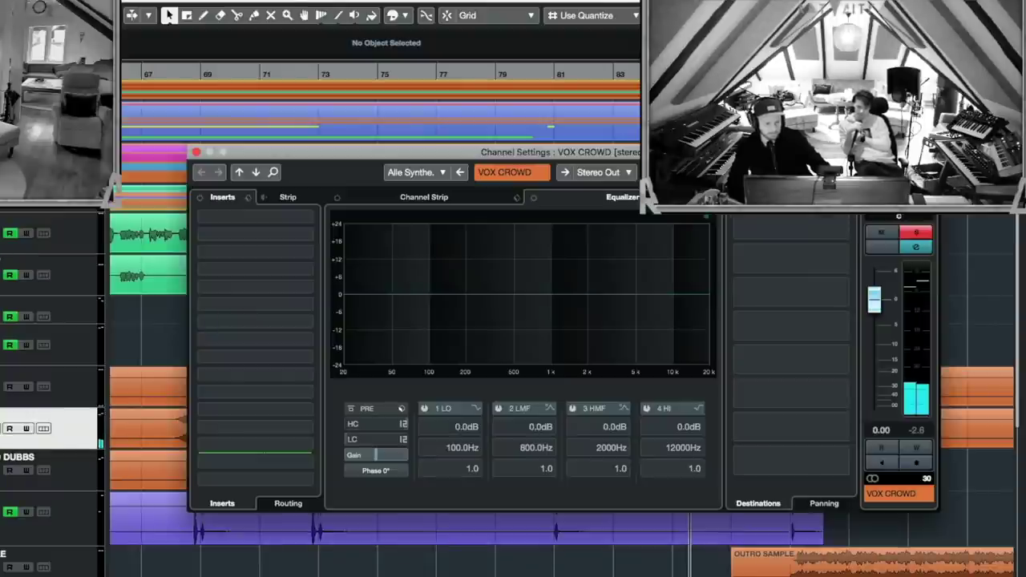
click(195, 151)
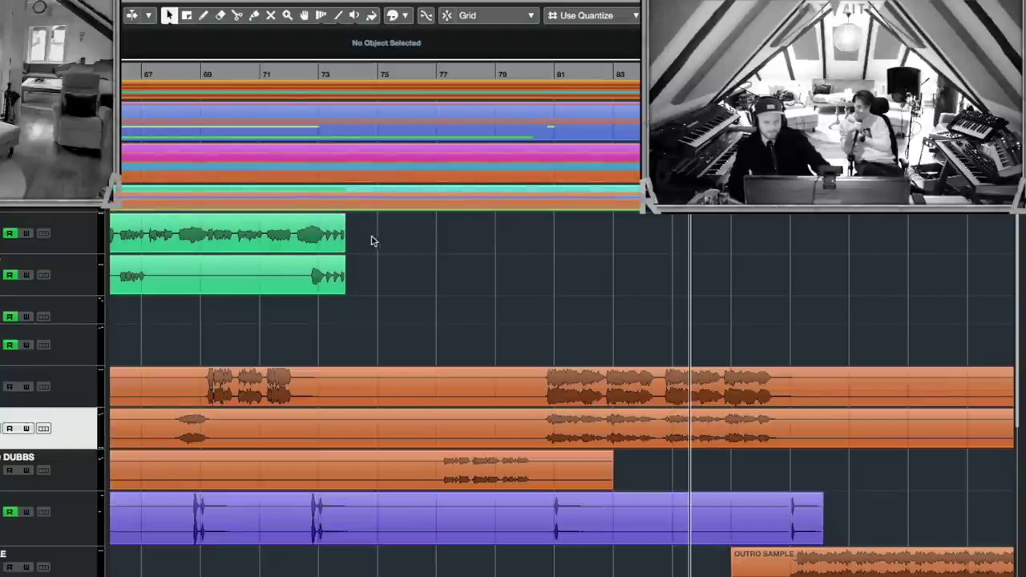
scroll(374, 240, down, 1)
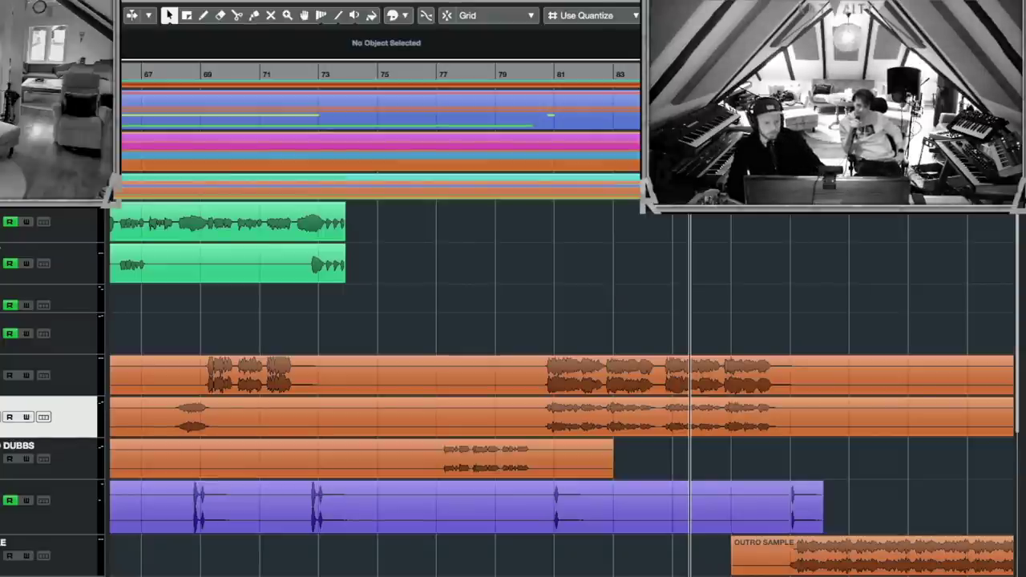
- Zoom the arrangement between bars 57–89 with G/H and move the playhead near bar 85
key(g)
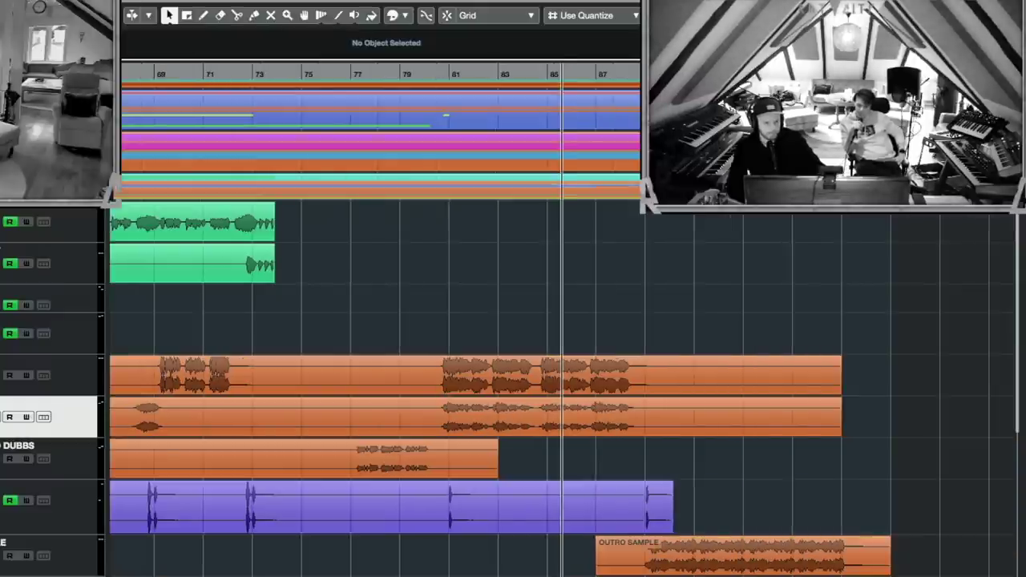
key(g)
key(h)
key(h)
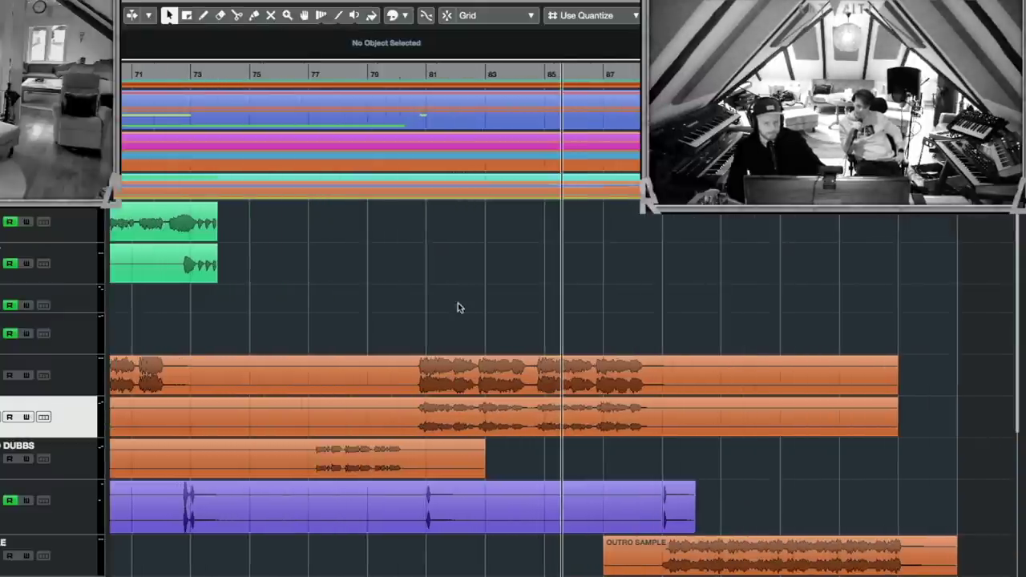
key(h)
key(g)
key(g)
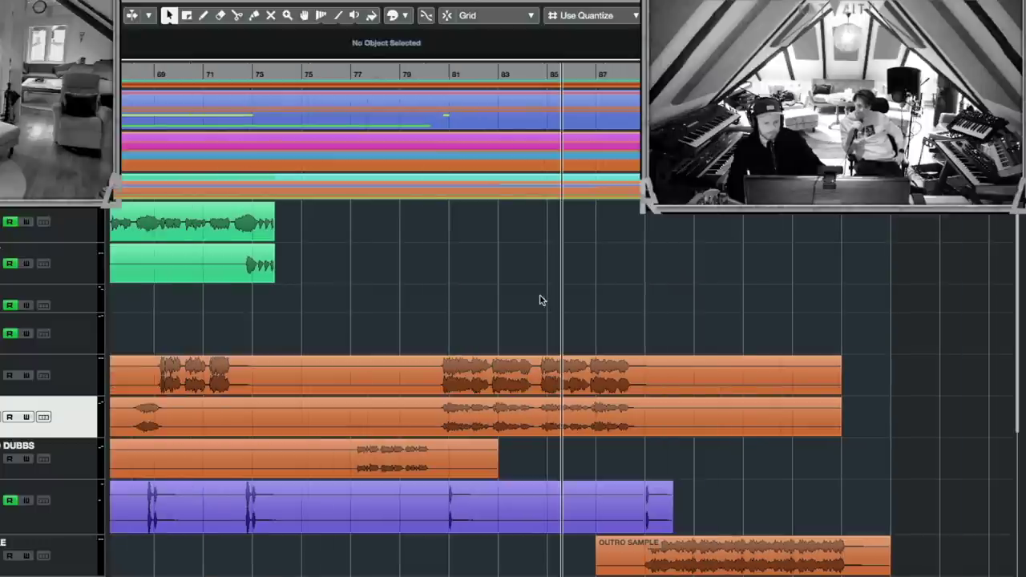
key(g)
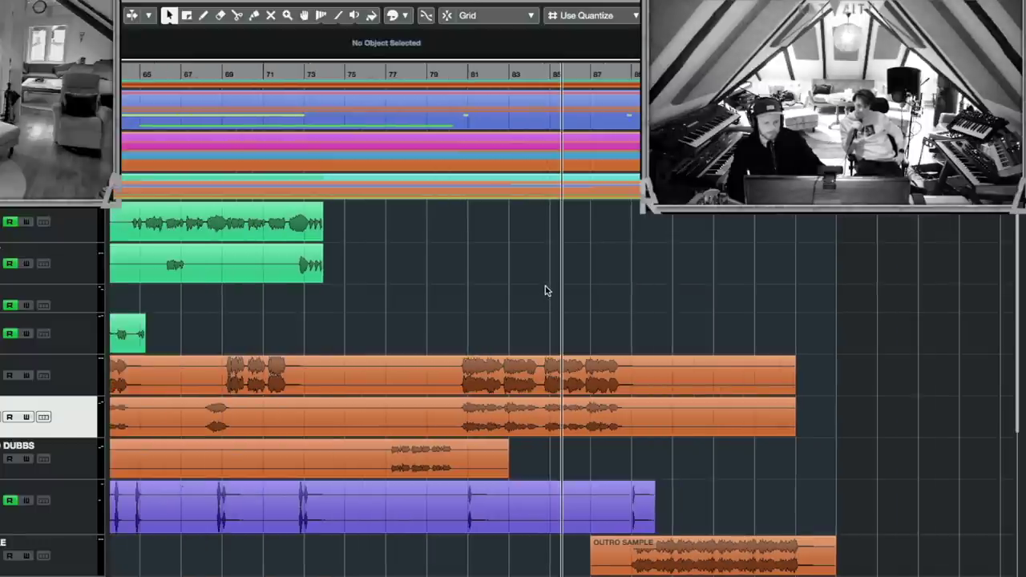
key(g)
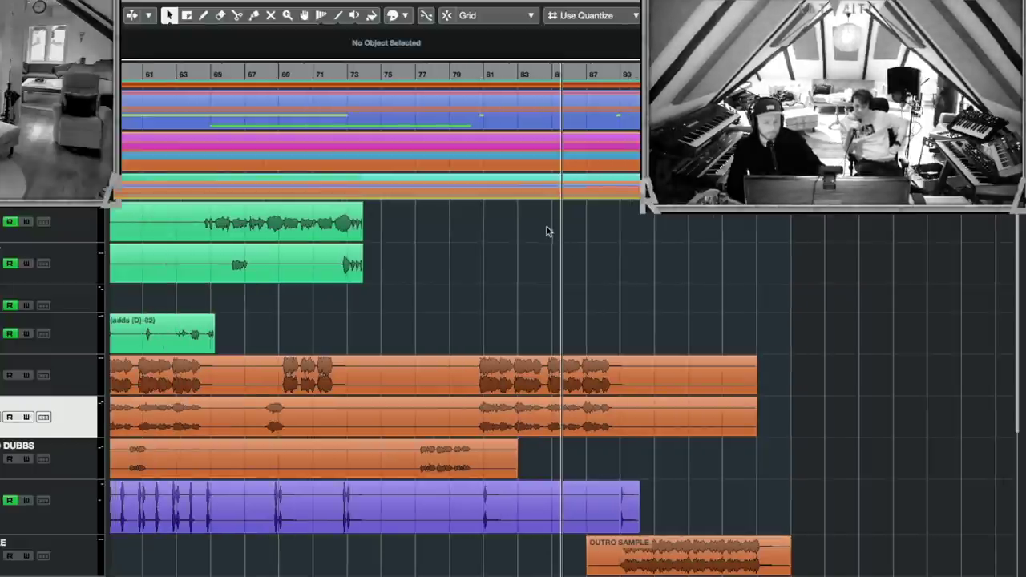
key(g)
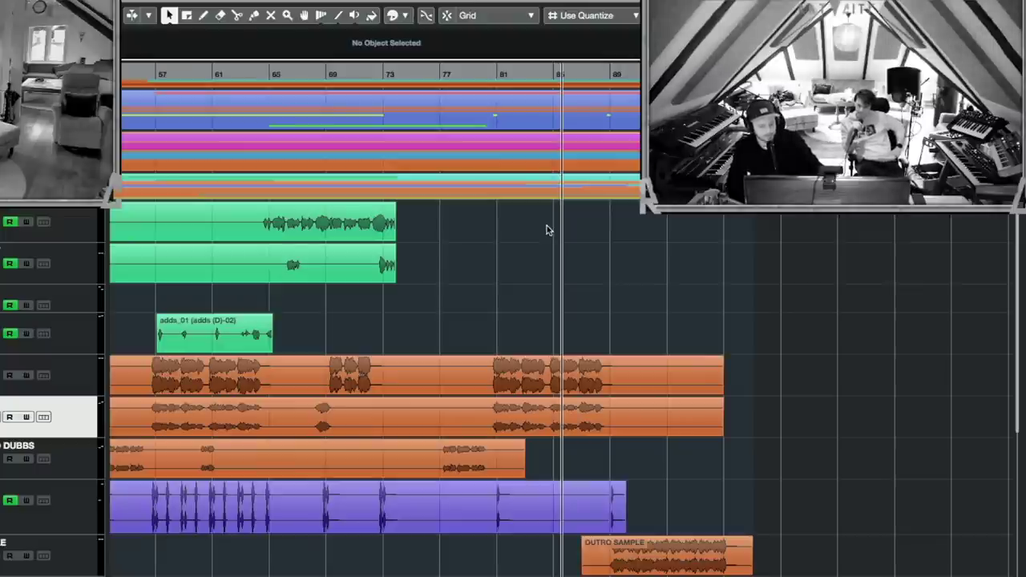
key(h)
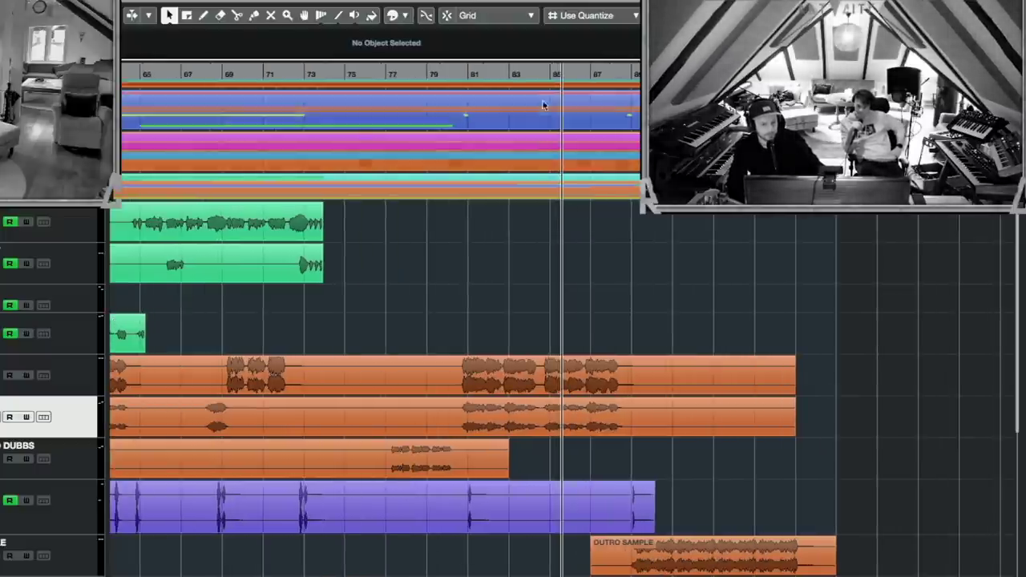
click(546, 74)
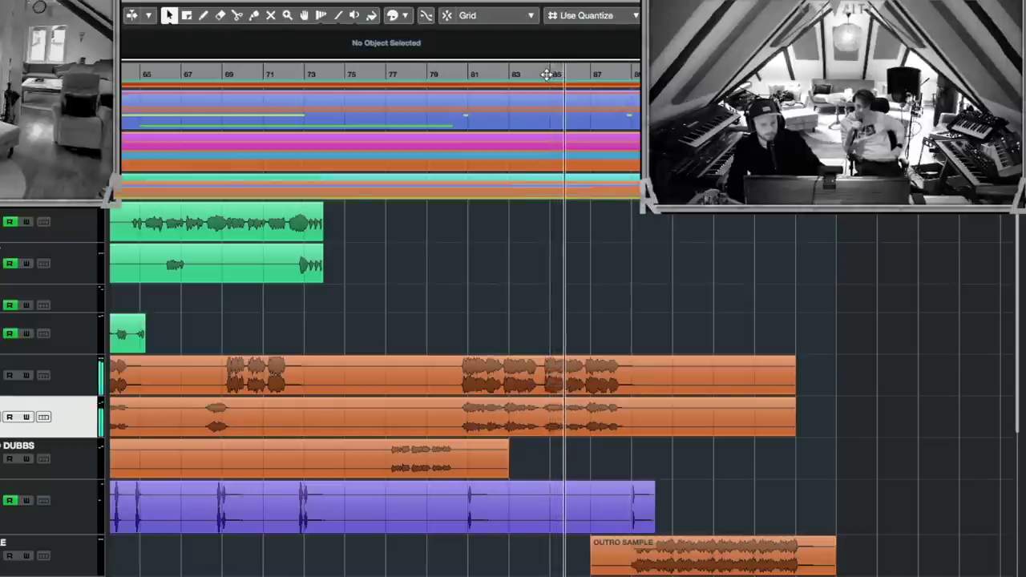
key(h)
key(h)
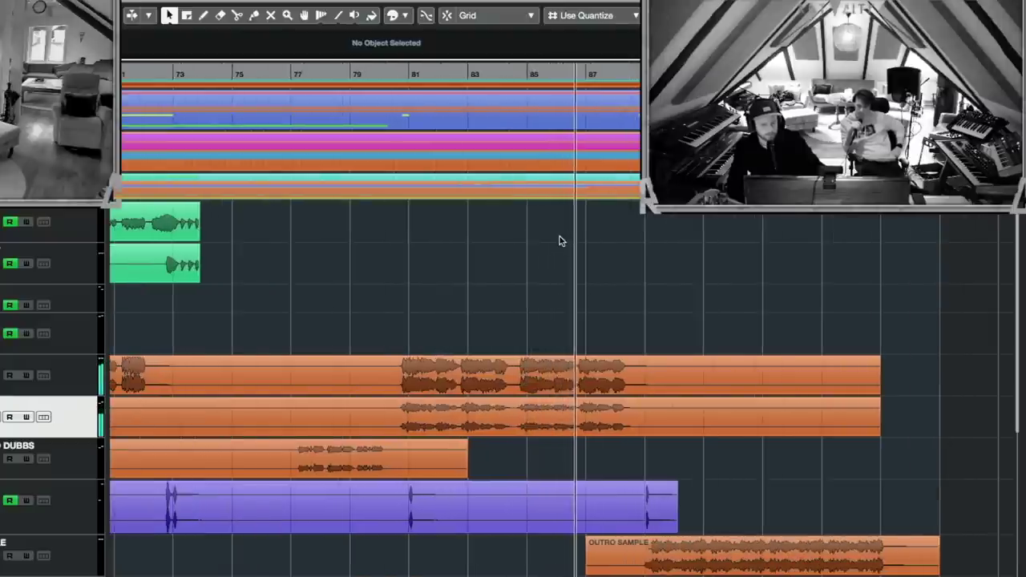
key(g)
key(h)
key(h)
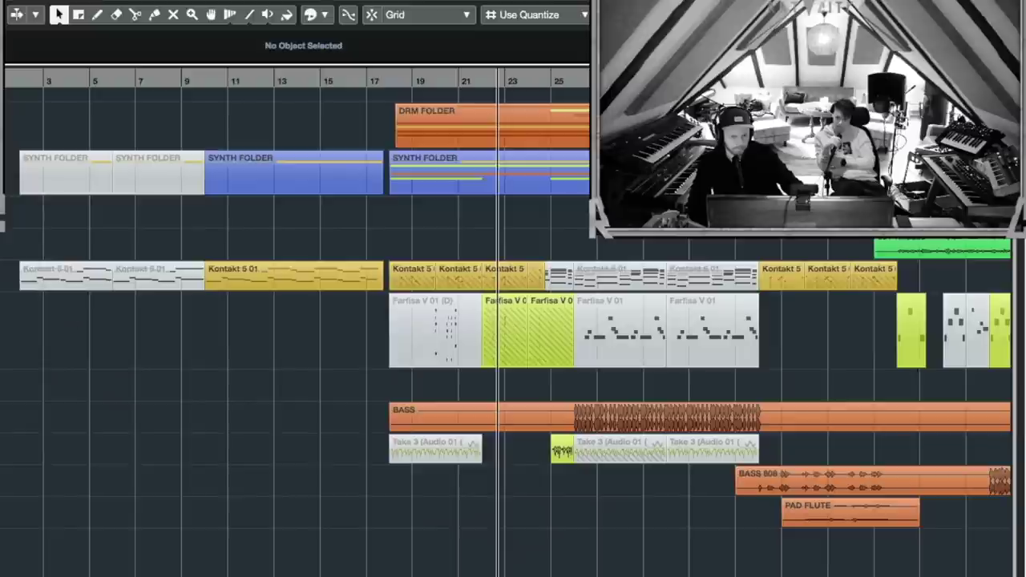
- Jump playback to around bar 24 and zoom to show bars 13–31 while it plays
key(g)
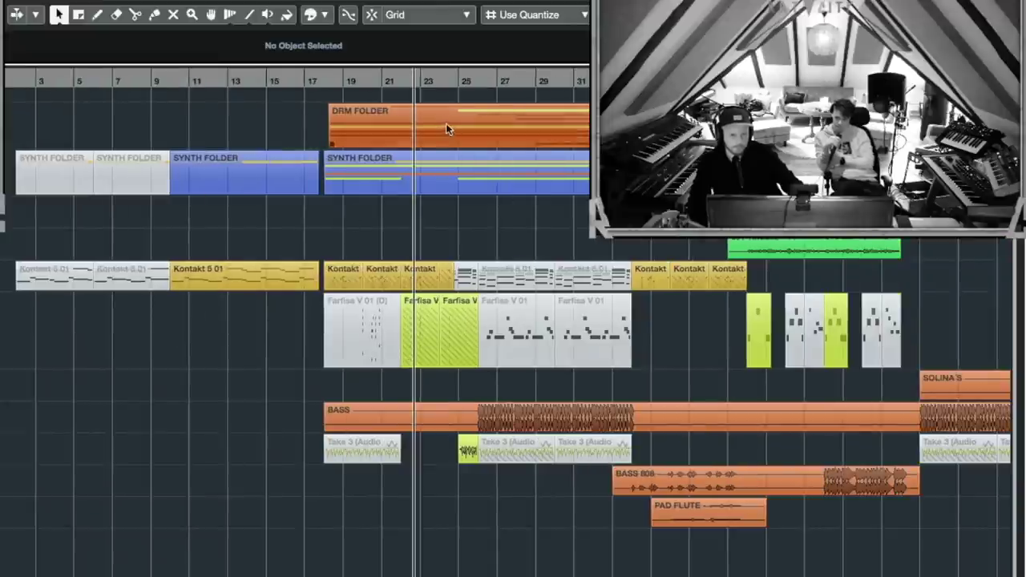
click(458, 81)
key(h)
key(h)
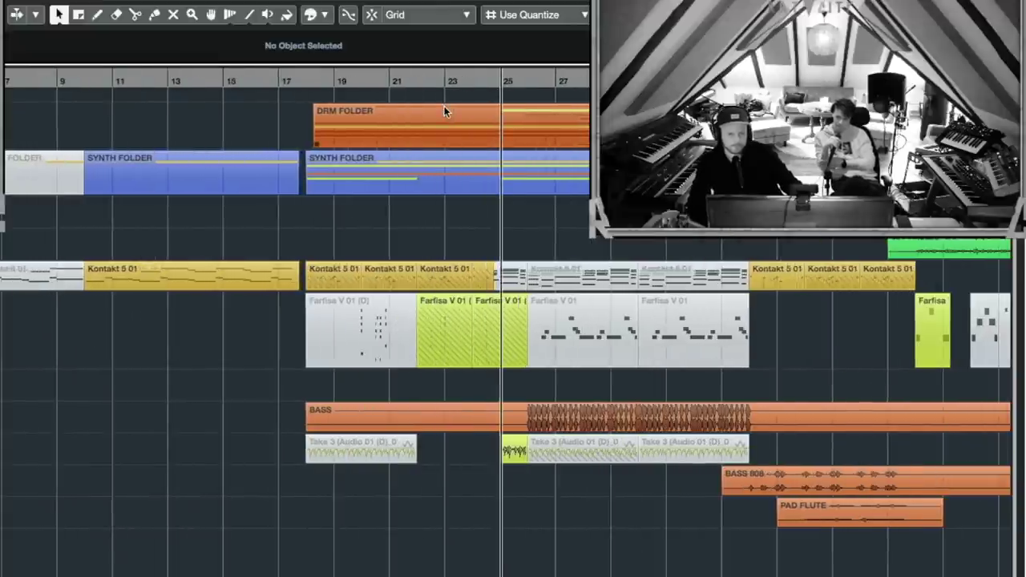
key(h)
key(g)
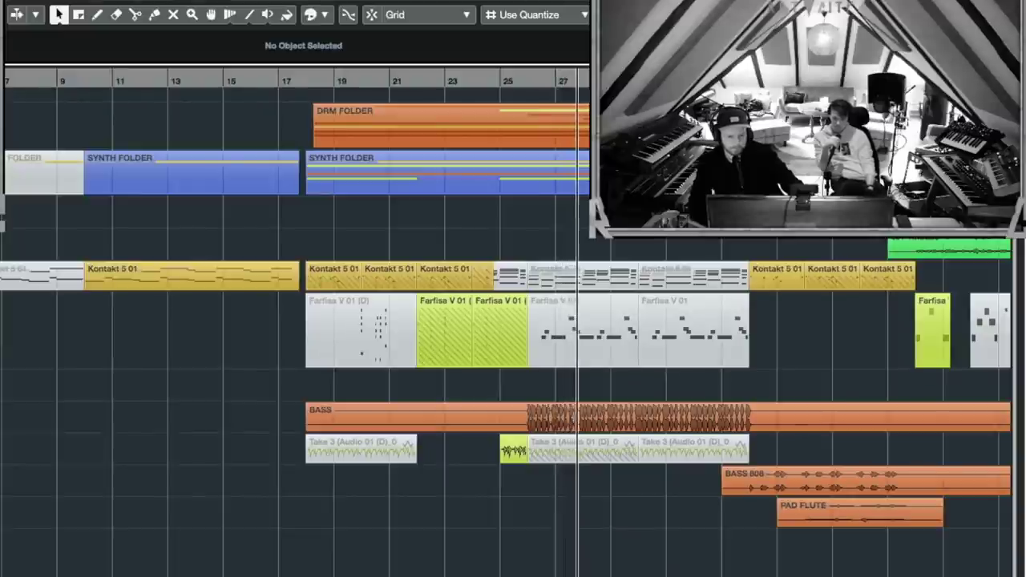
key(g)
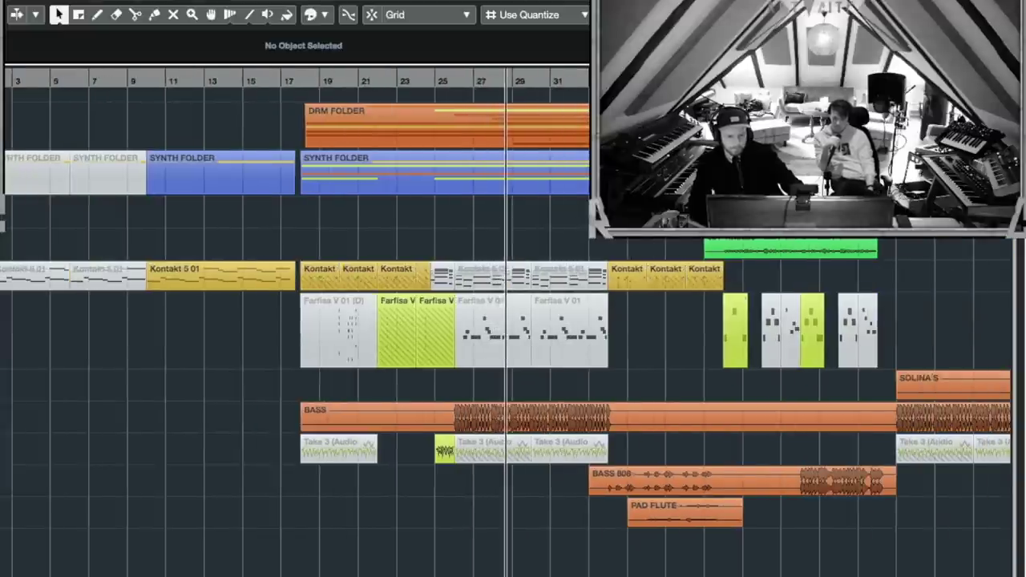
key(h)
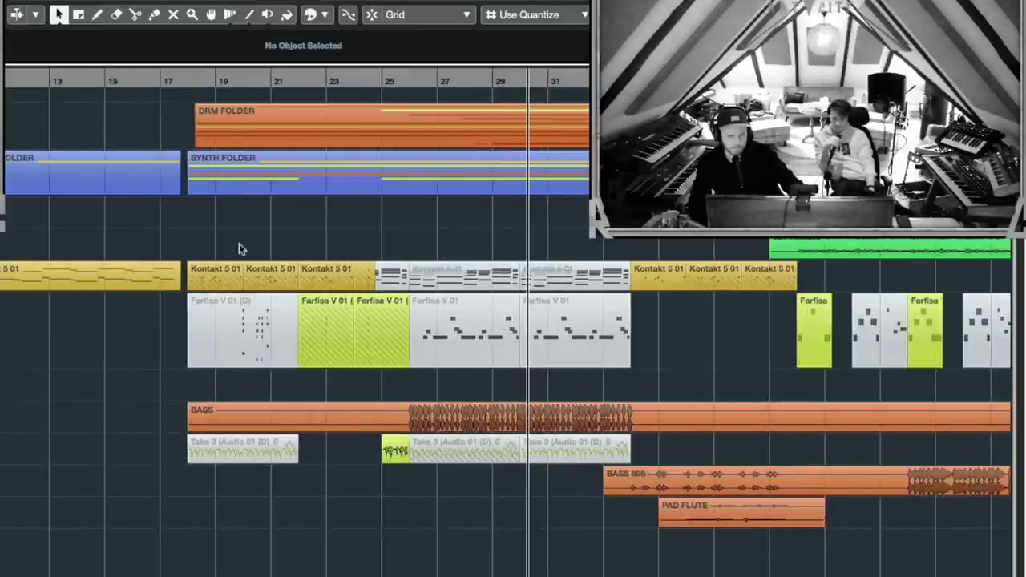
key(g)
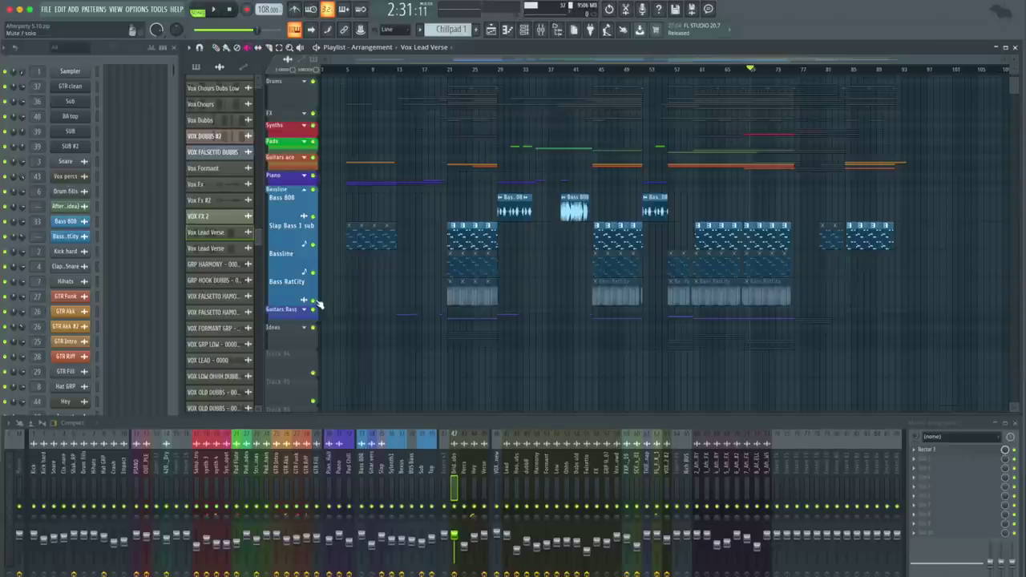
- Solo the Bass RatCity track and scroll up toward the slap bass layers
right_click(315, 301)
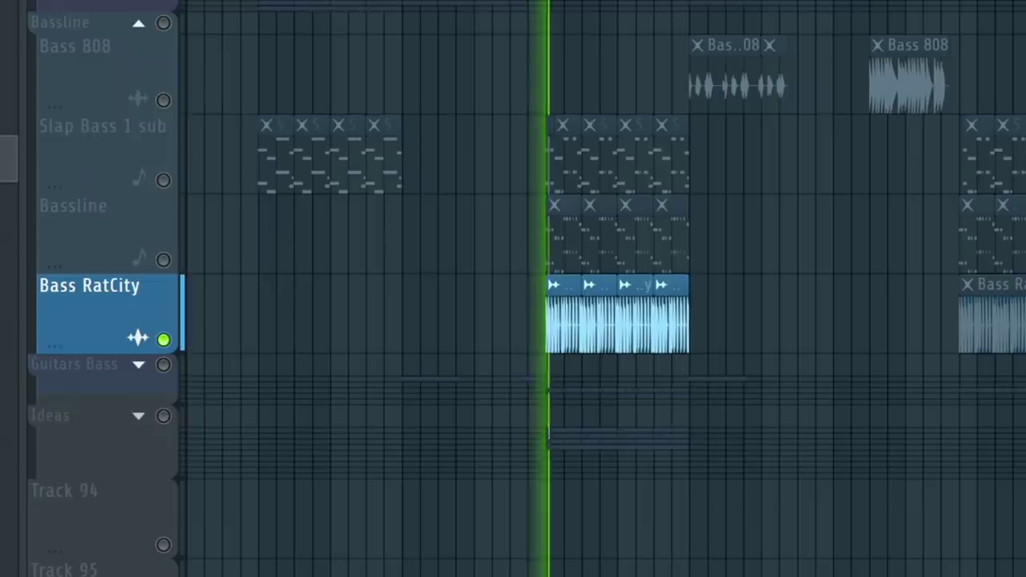
scroll(595, 360, up, 6)
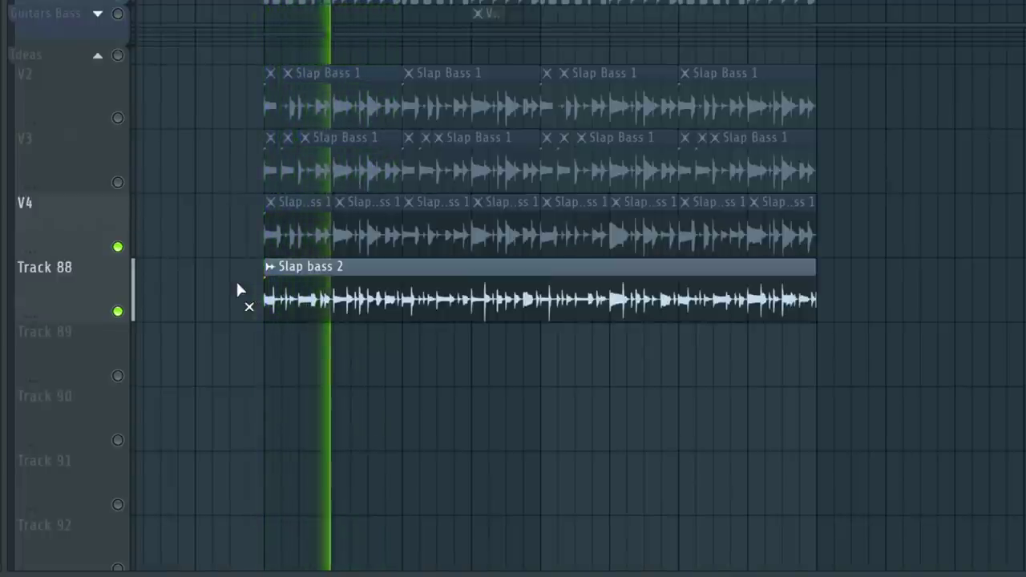
scroll(238, 287, up, 2)
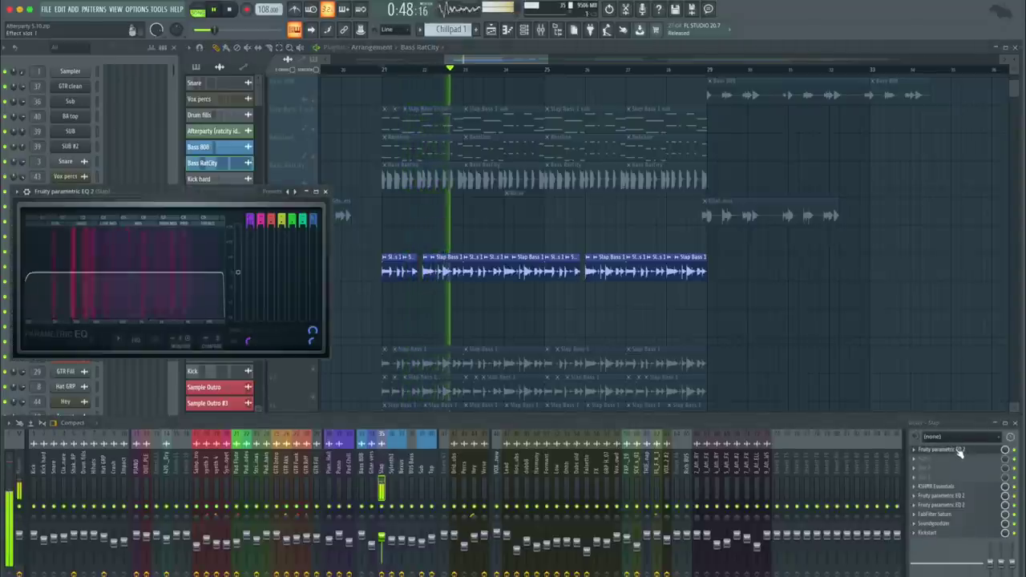
- Inspect KSHMR Essentials and both Parametric EQ 2 instances on the Slap track, side by side
click(942, 487)
key(space)
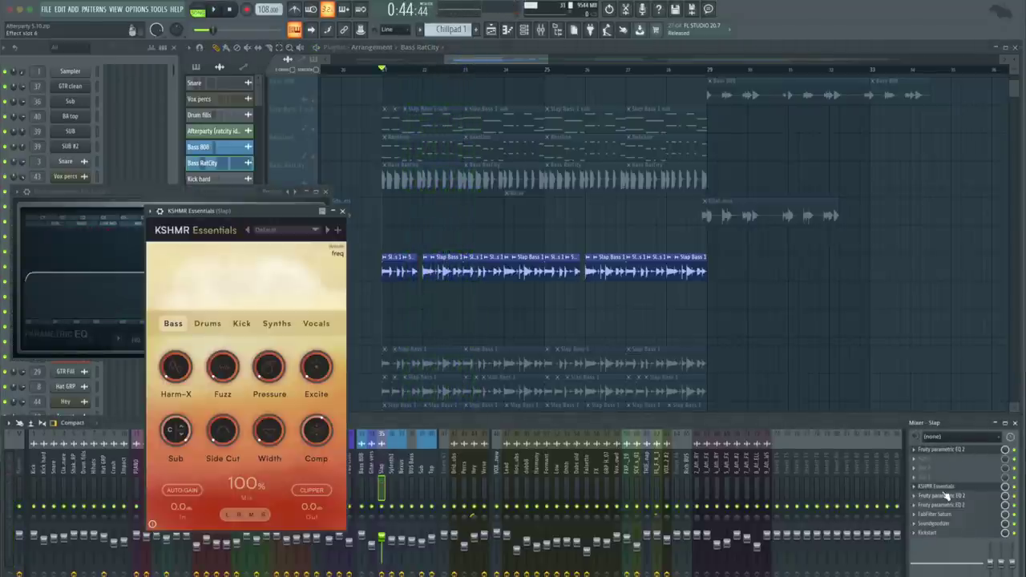
click(946, 496)
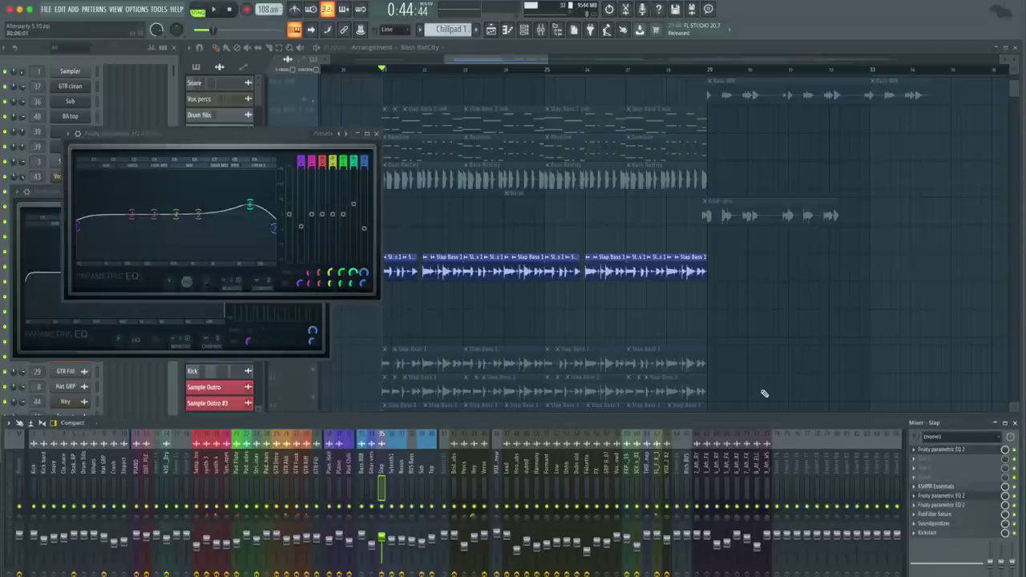
key(space)
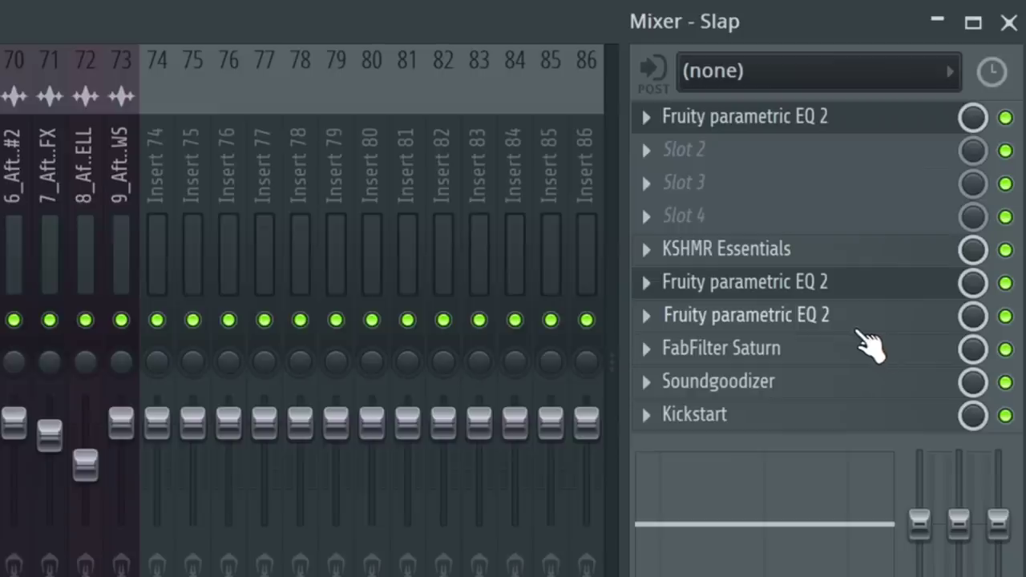
click(836, 321)
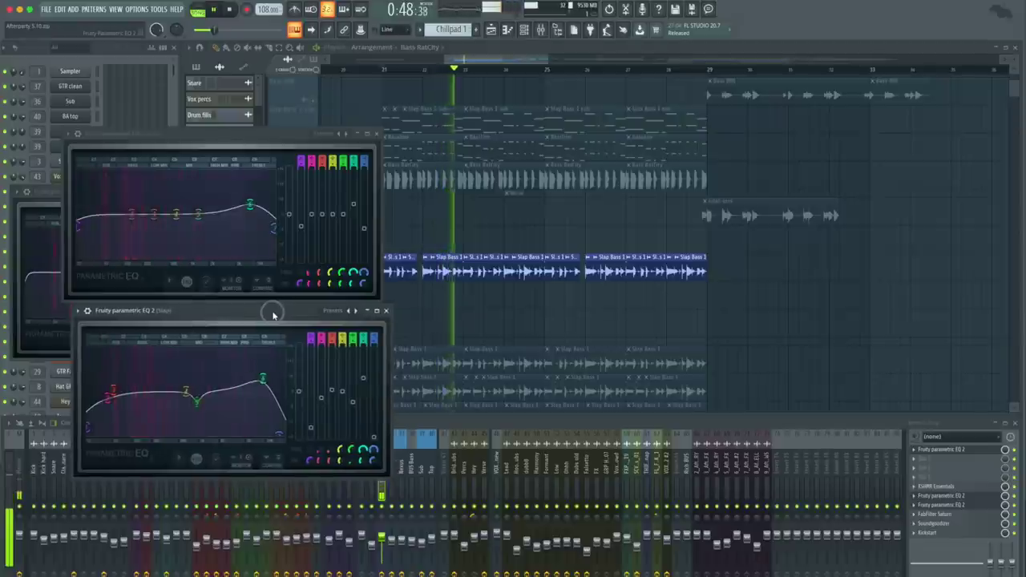
drag(277, 310, 265, 311)
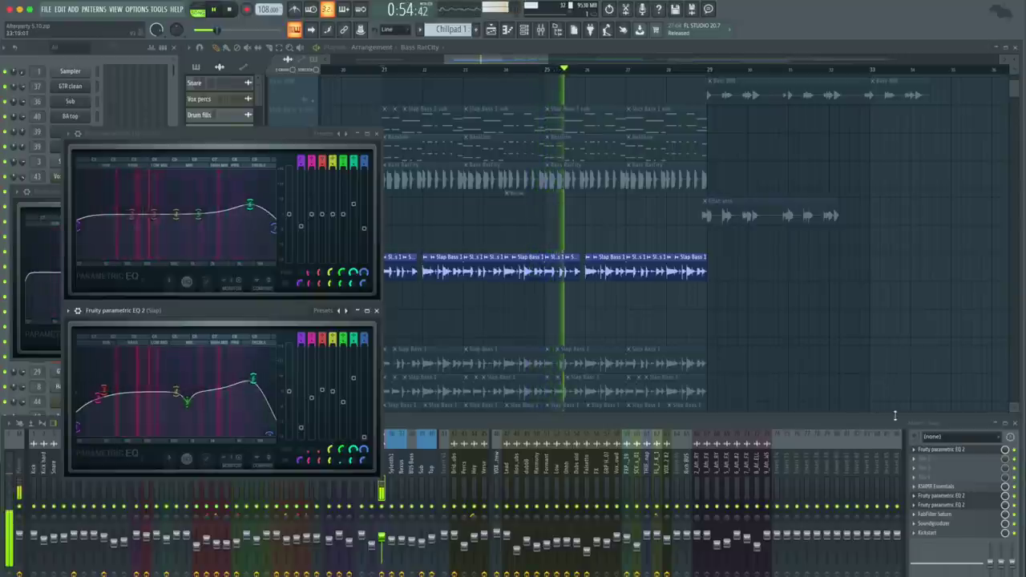
- Check the Slap track's FabFilter Saturn, Soundgoodizer and Kickstart effects
click(945, 515)
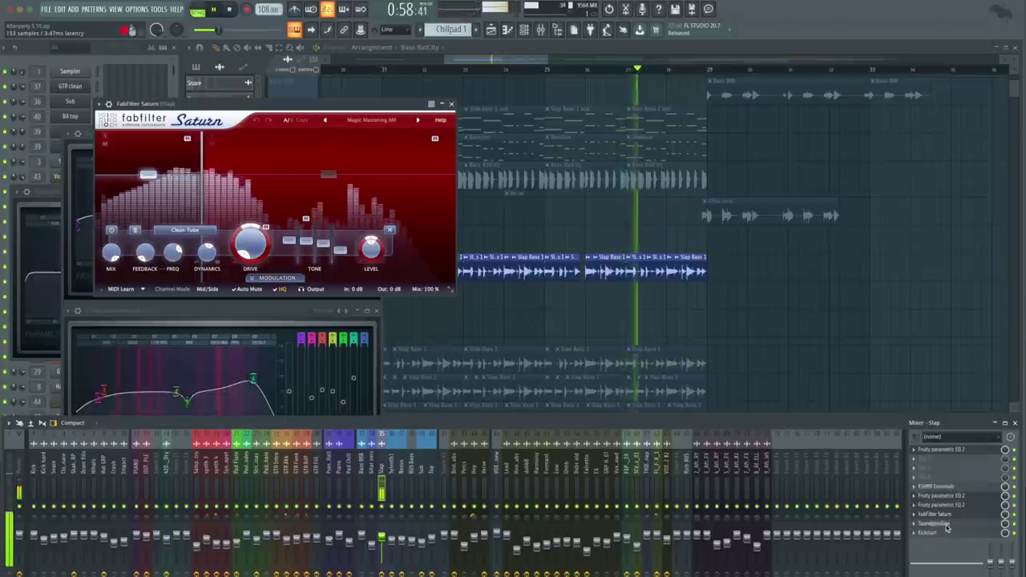
click(946, 524)
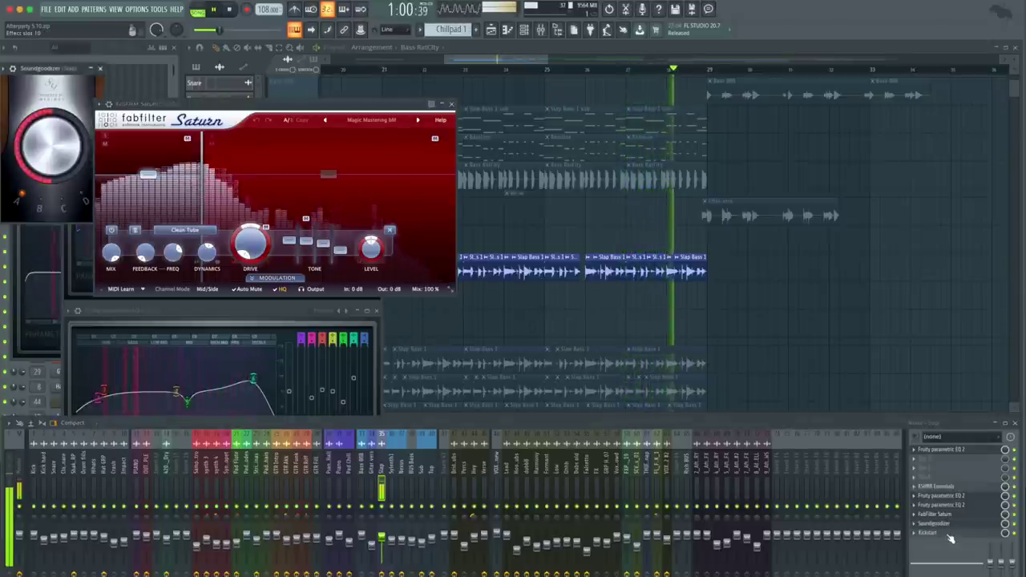
click(949, 534)
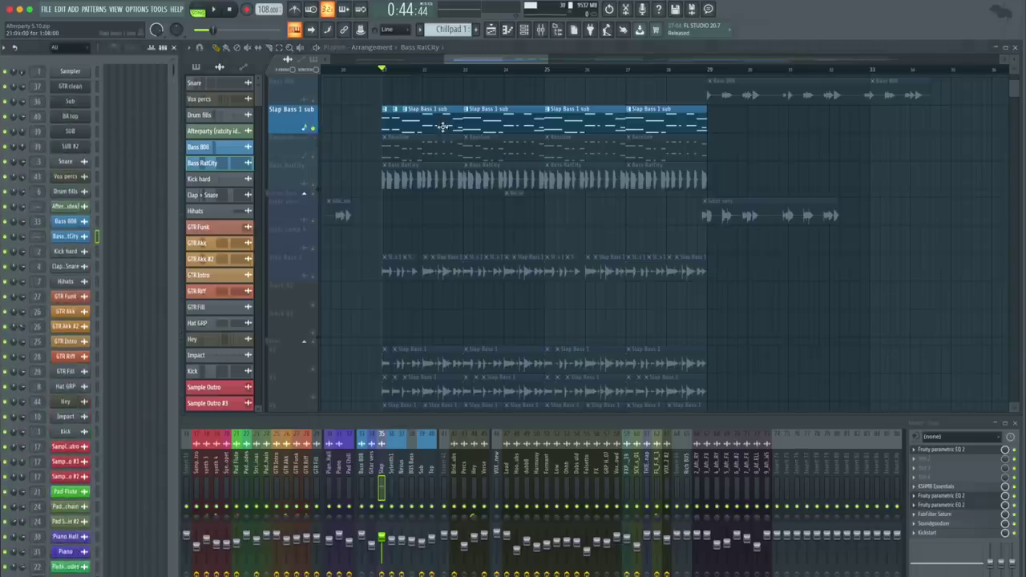
- Switch to Pattern mode, solo BA top and review its notes in the piano roll
click(197, 11)
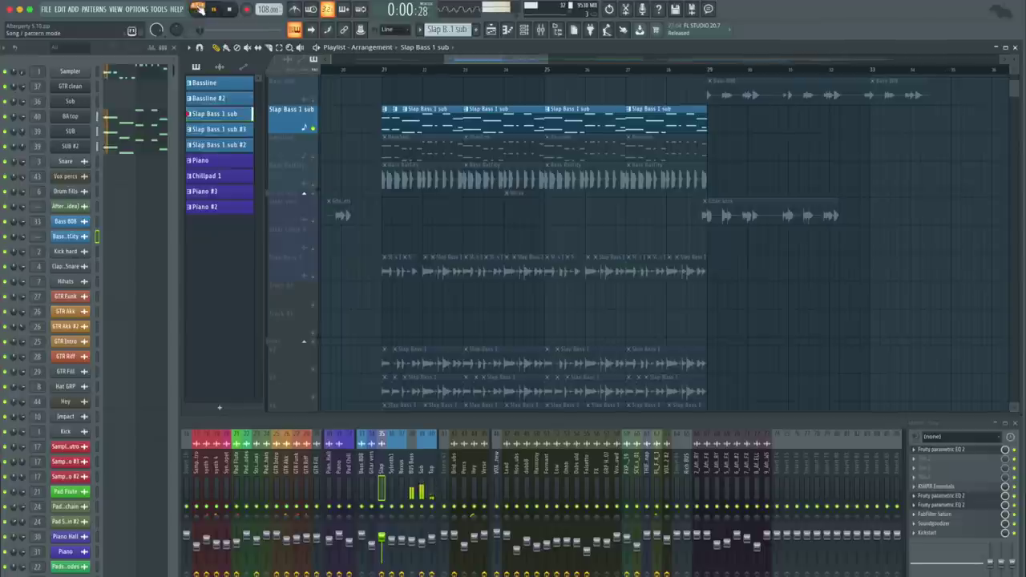
right_click(8, 118)
click(29, 126)
click(124, 120)
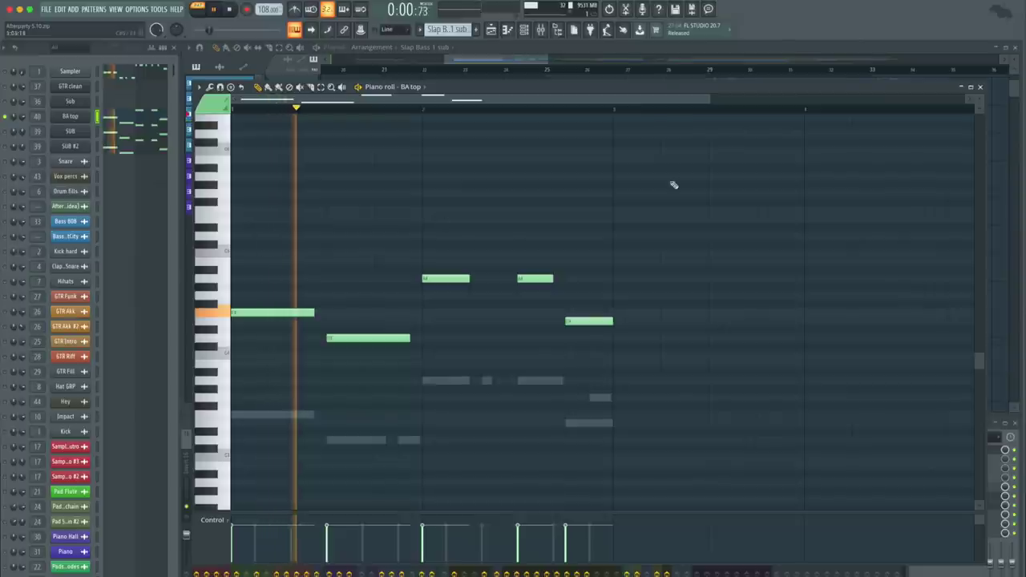
key(space)
click(981, 87)
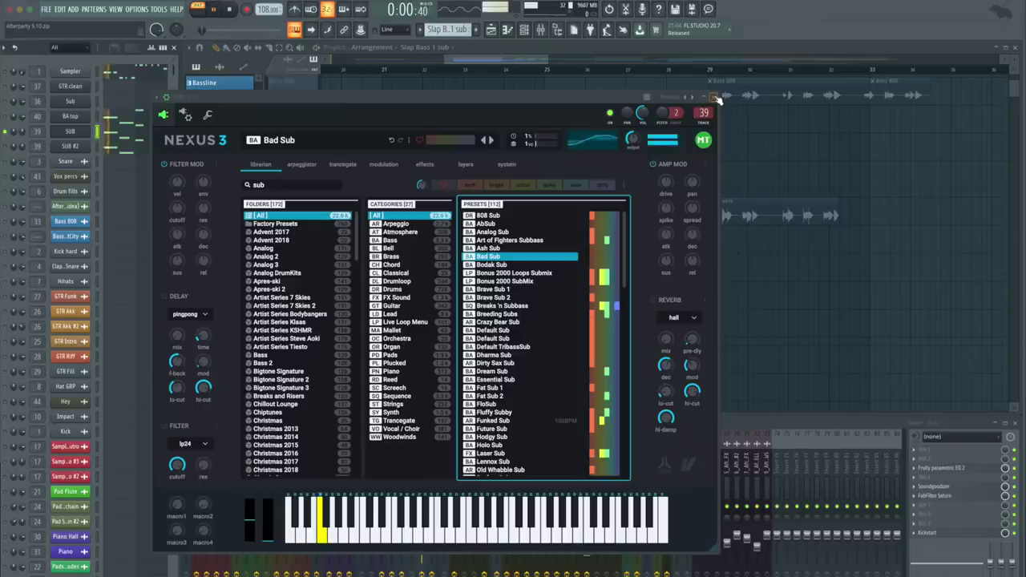
- View the SUB #2 Nexus3 synth and piano roll, then play its pattern
click(715, 97)
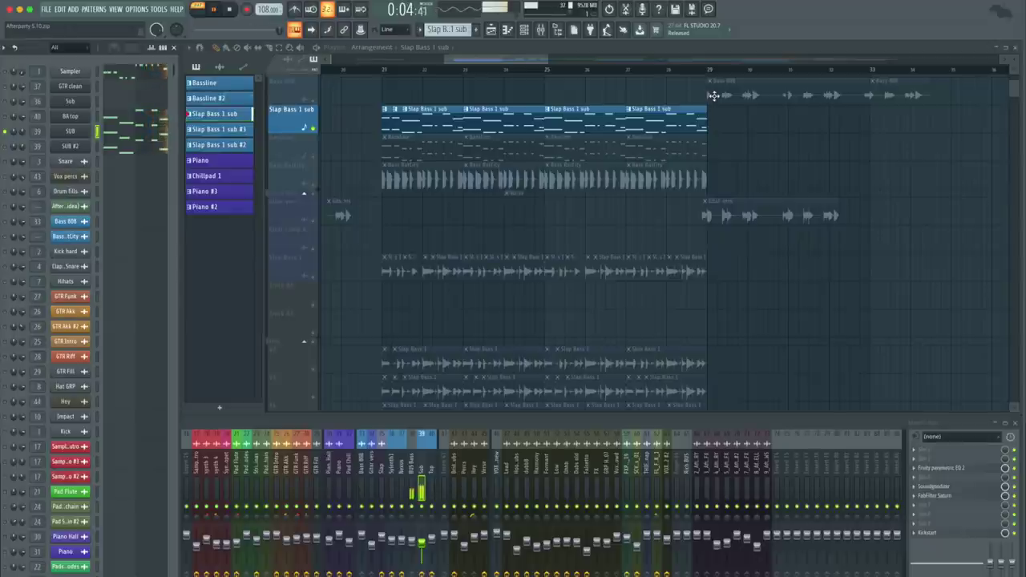
click(74, 147)
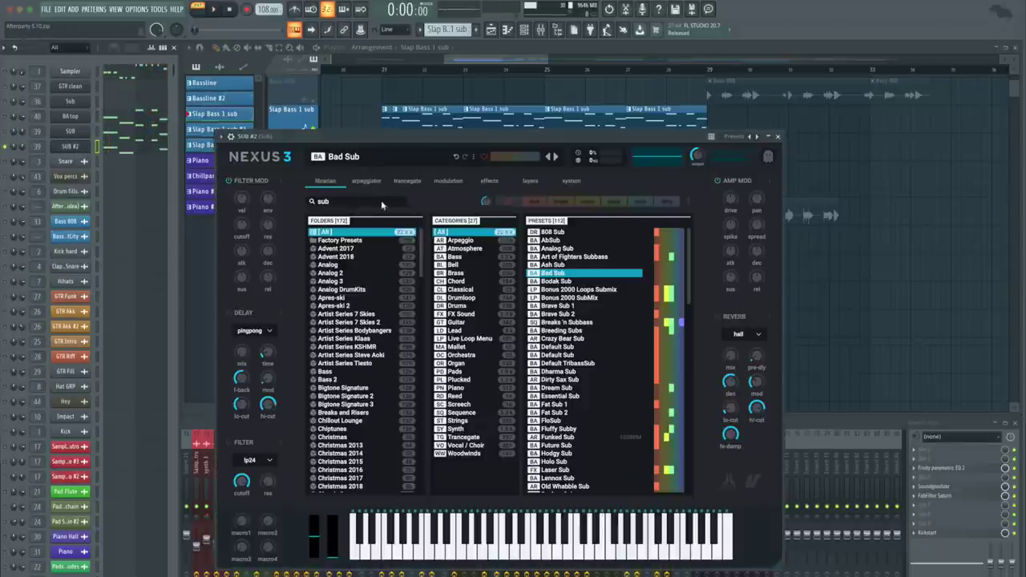
click(142, 150)
click(778, 137)
key(space)
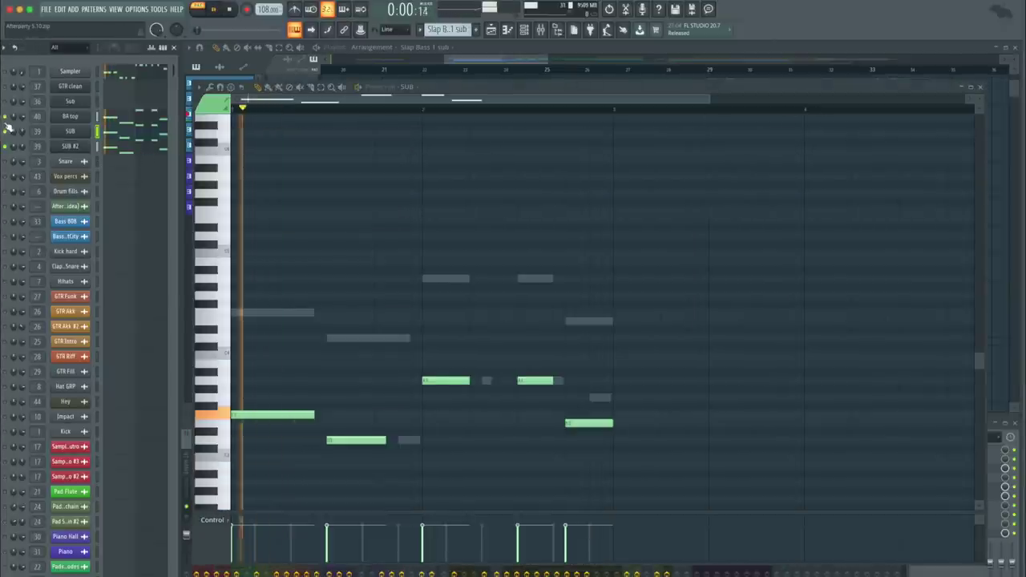
- Close the piano roll and inspect the Sub track's EQ 2, Soundgoodizer, Saturn and Kickstart
key(F7)
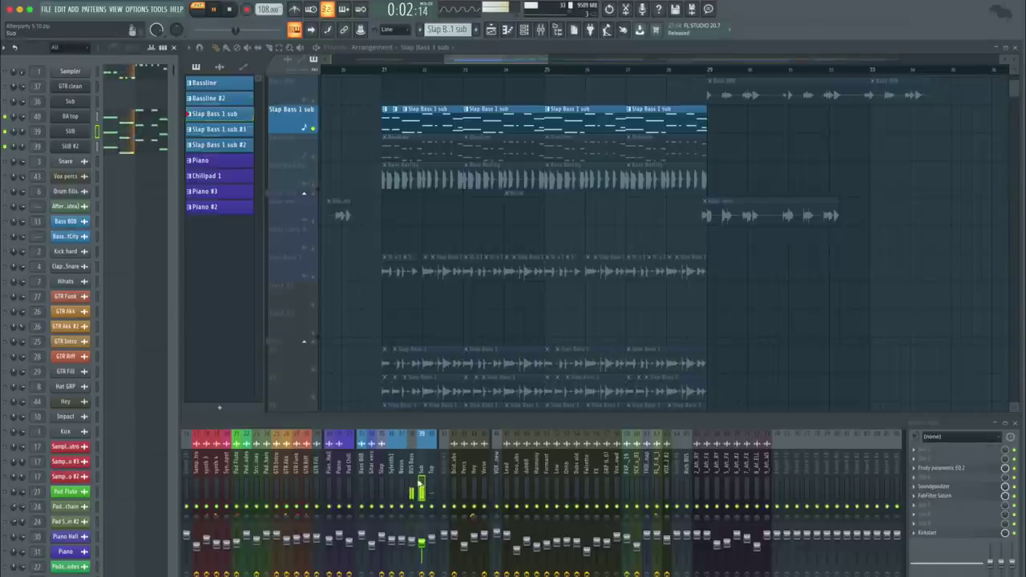
click(413, 465)
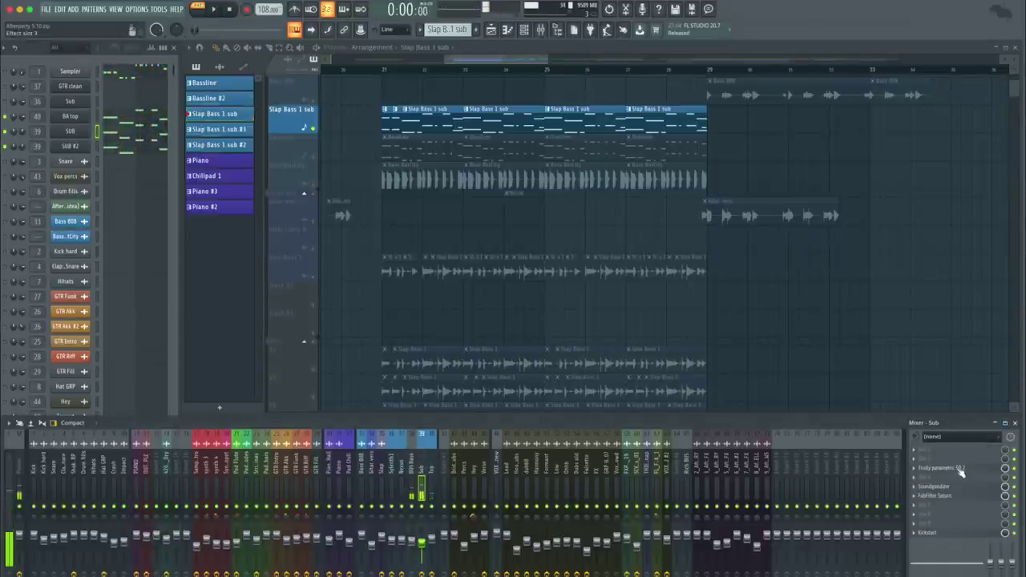
click(959, 469)
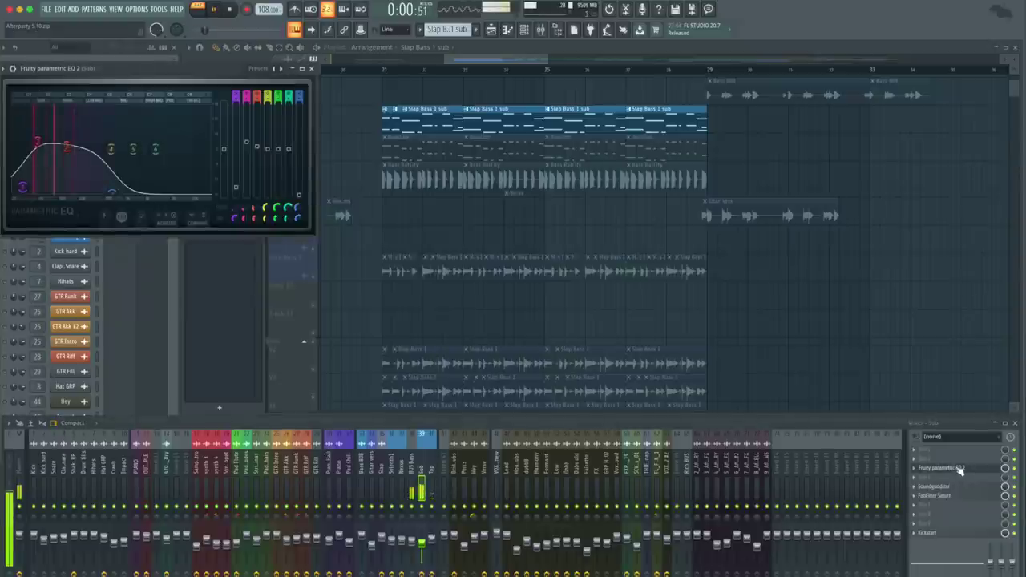
click(960, 485)
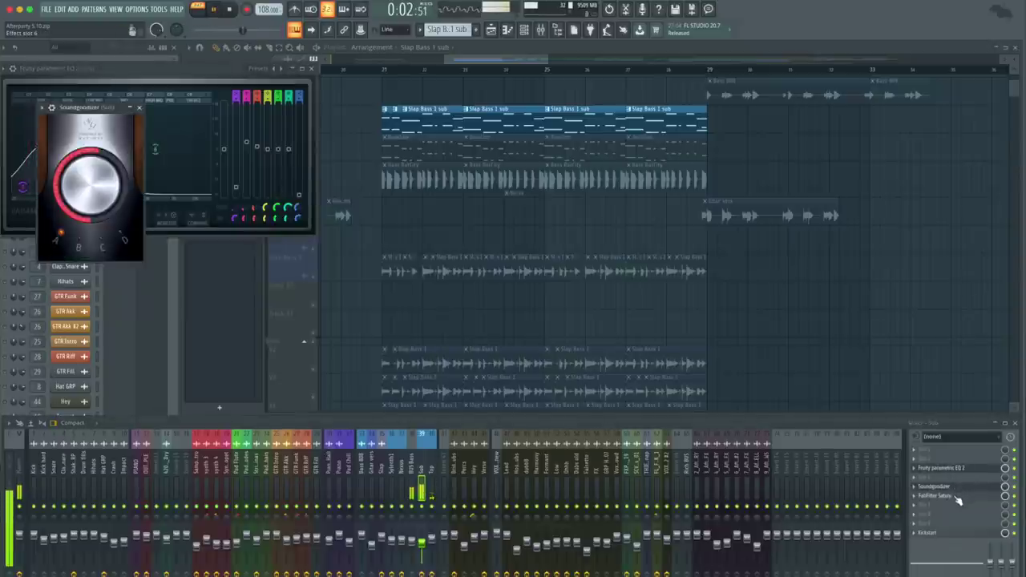
click(953, 496)
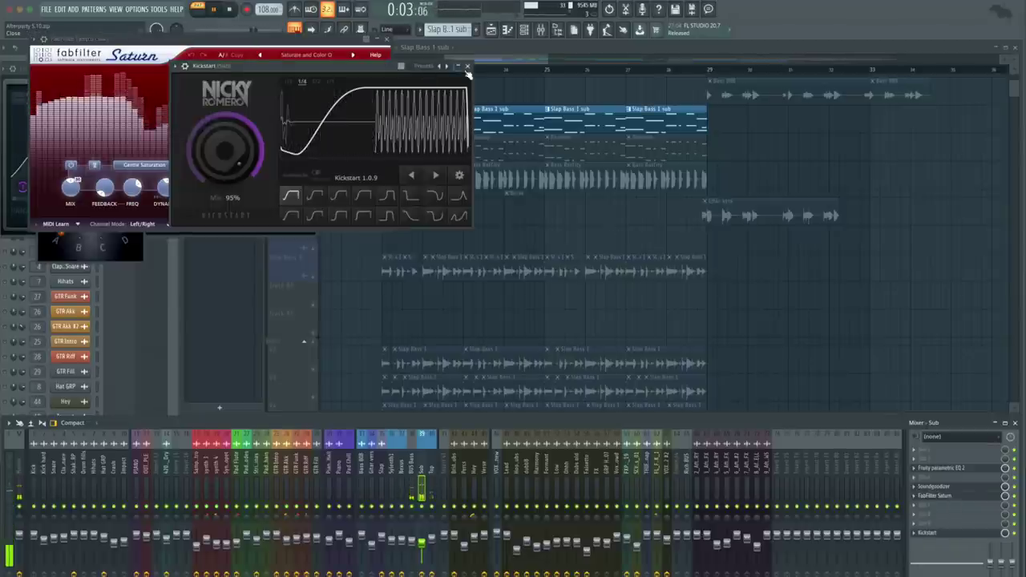
click(468, 71)
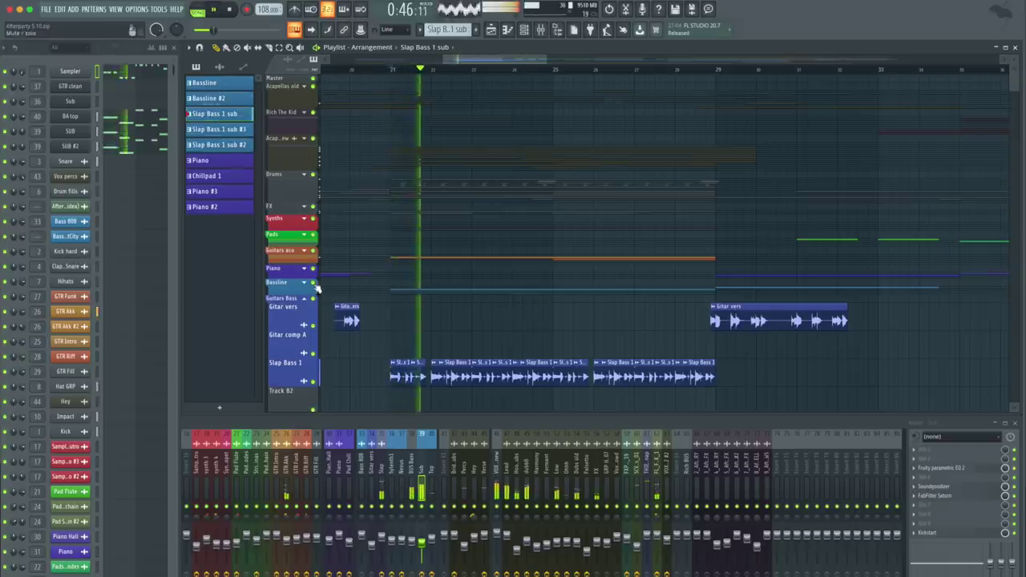
- Expand the Bassline group, preview BA top's notes, and bring up FabFilter Saturn
click(305, 283)
scroll(294, 168, down, 5)
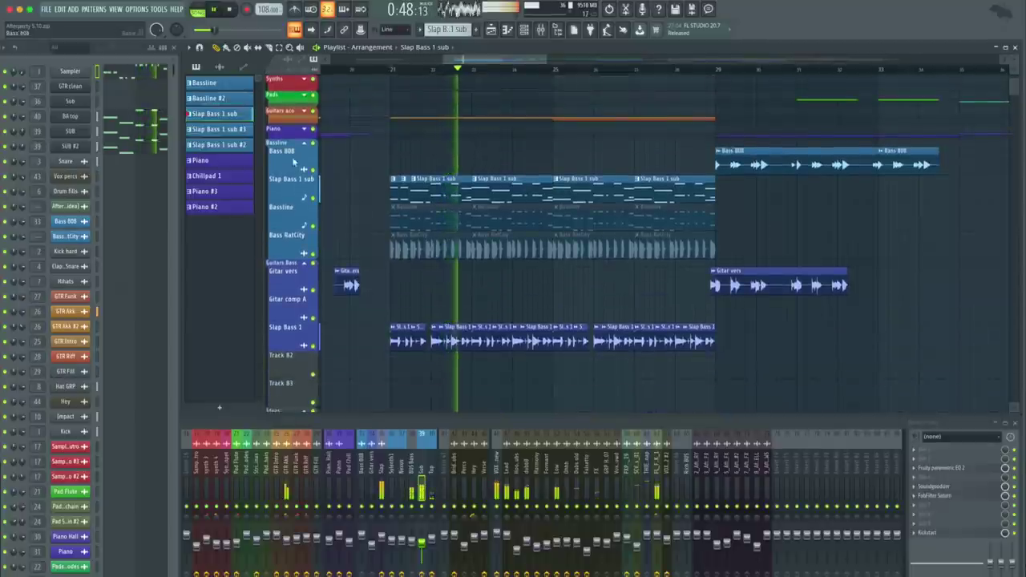
key(F7)
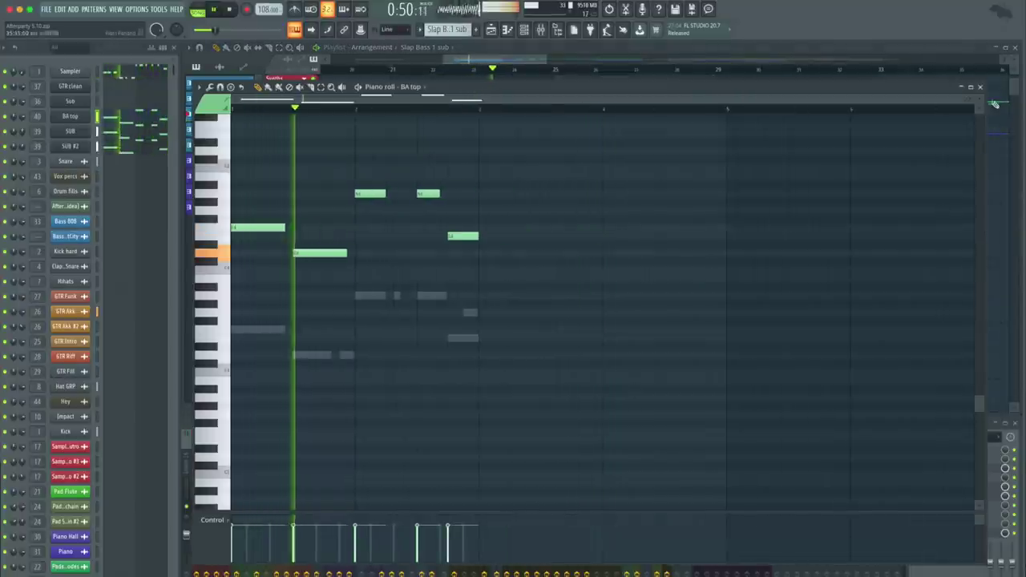
key(F7)
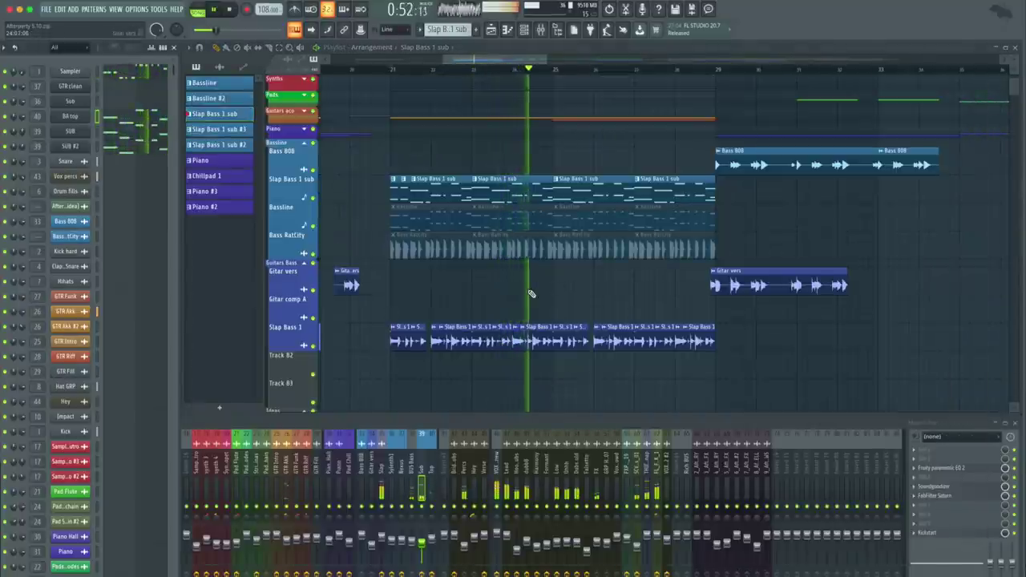
scroll(390, 286, up, 2)
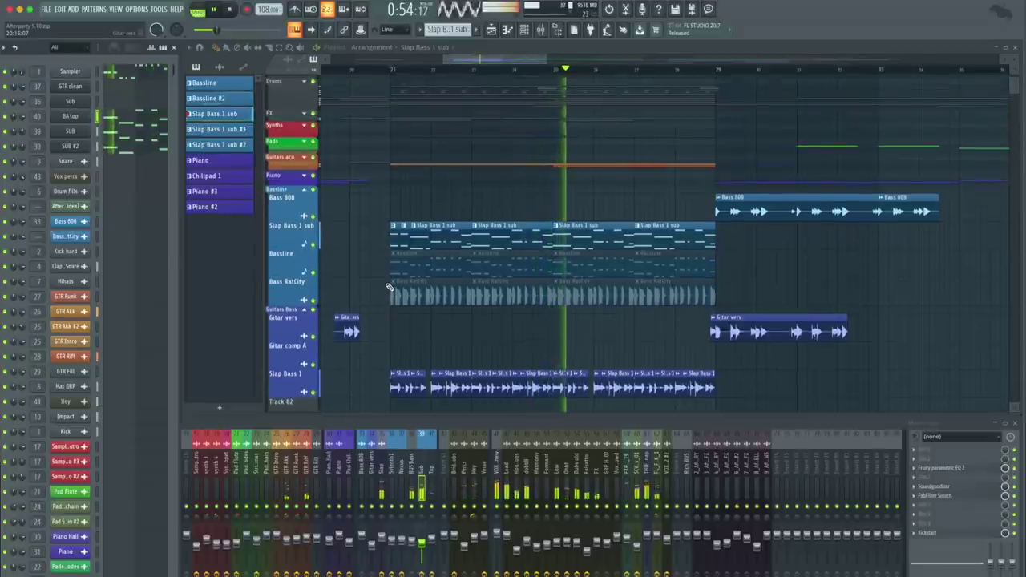
scroll(387, 301, up, 2)
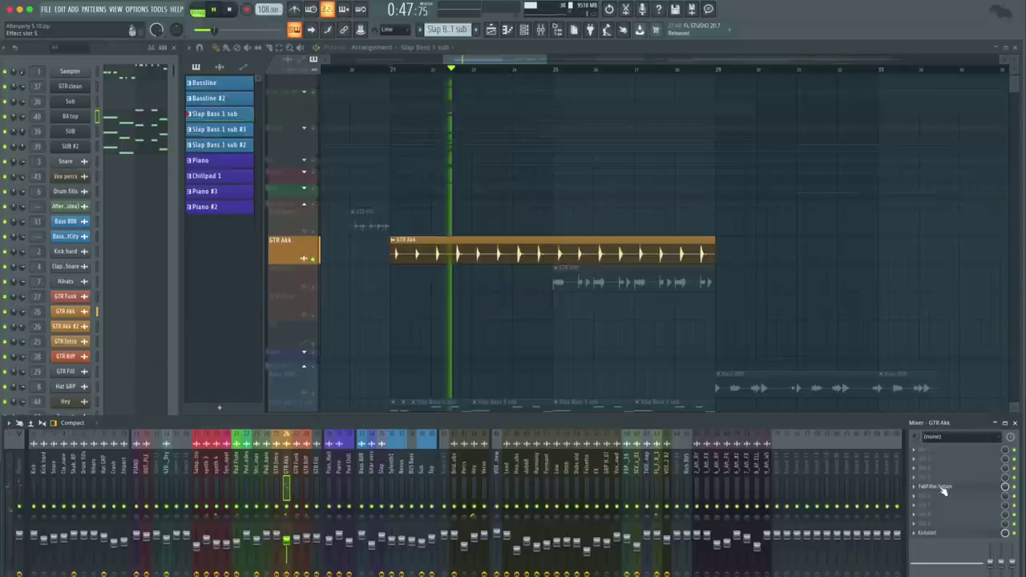
click(935, 487)
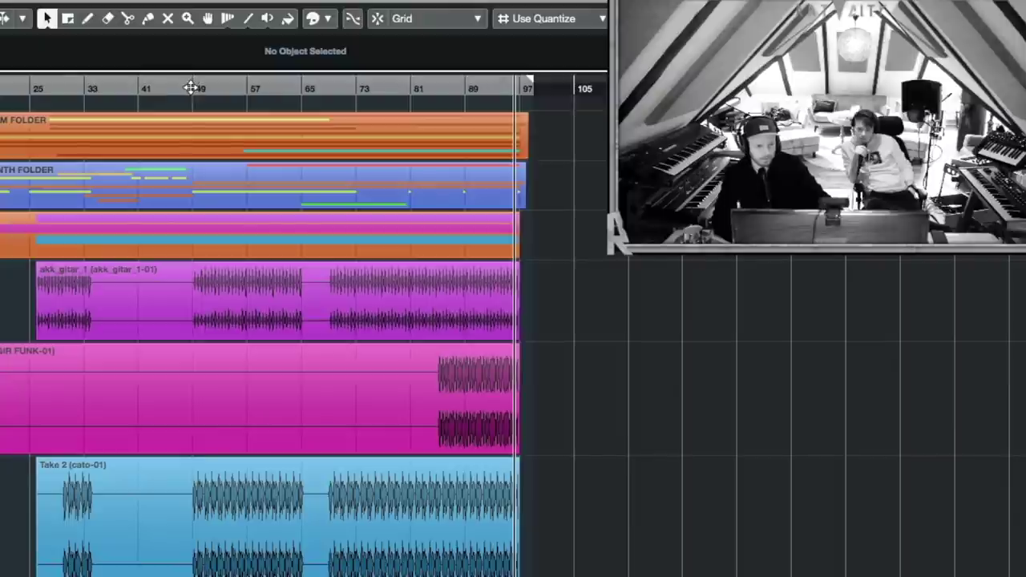
- Zoom the Cubase arrangement in around bar 83 using H and G
click(191, 88)
key(h)
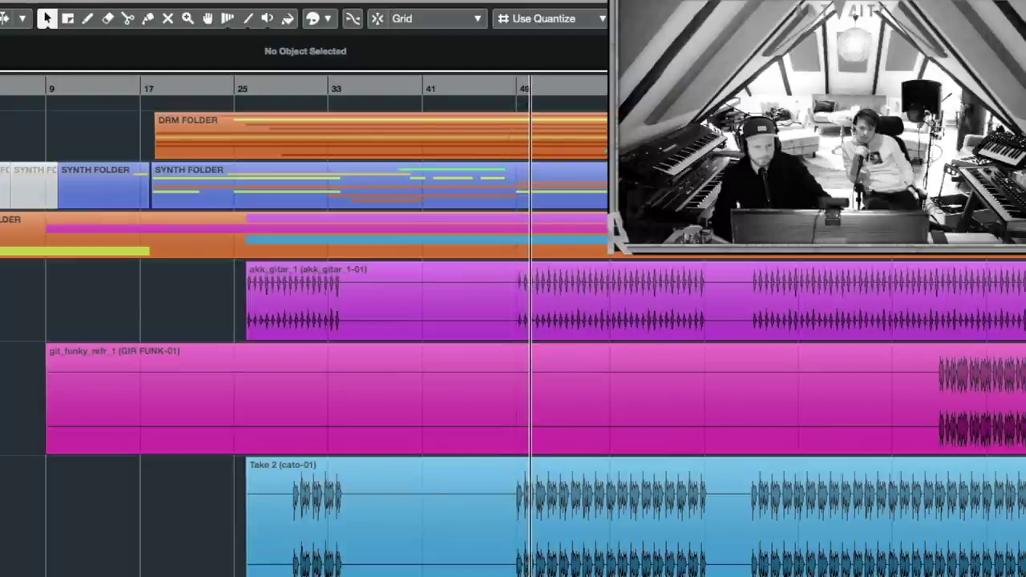
key(h)
key(h)
key(h)
key(h)
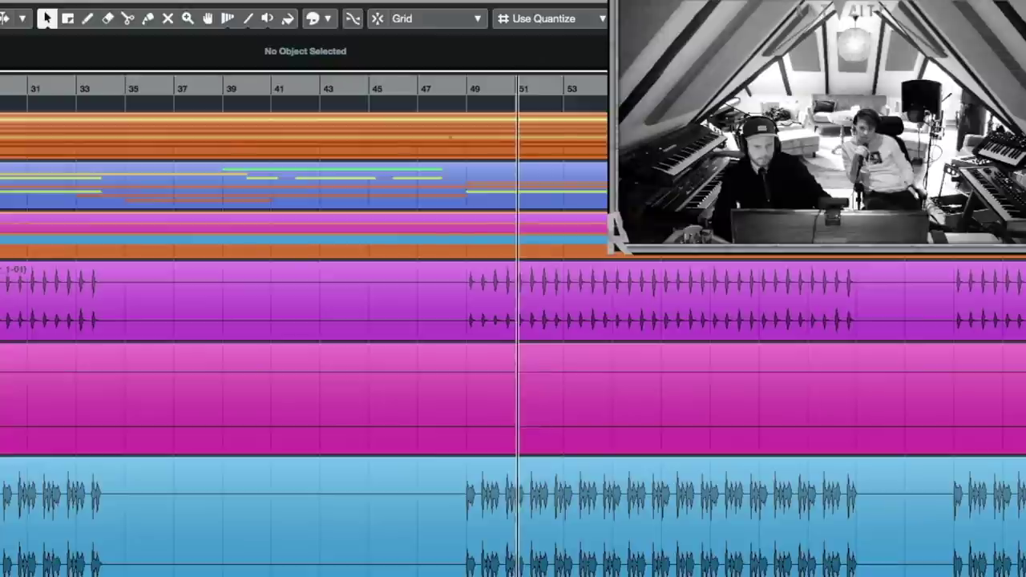
key(g)
key(g)
key(g)
key(g)
key(g)
key(g)
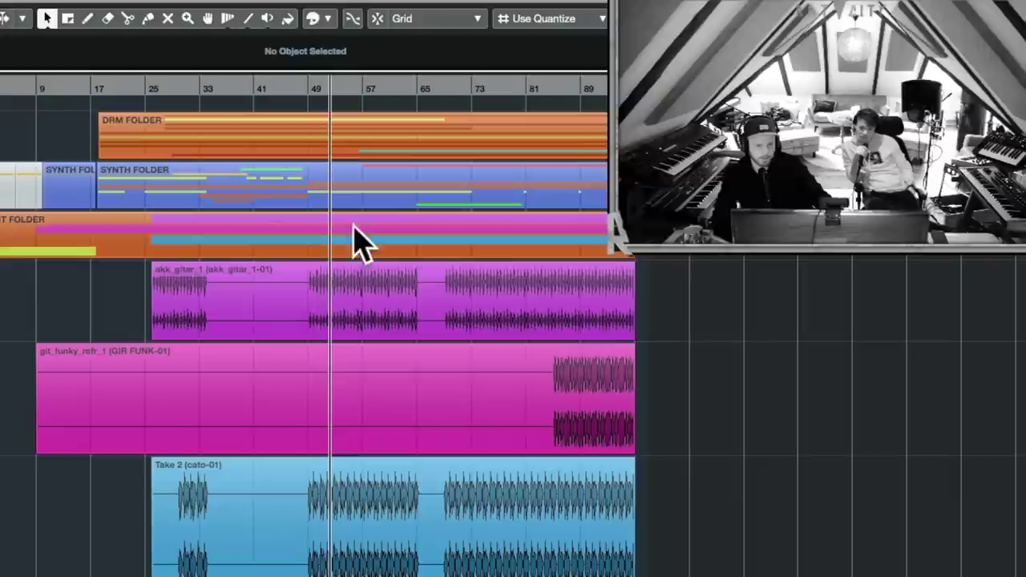
click(539, 87)
key(h)
key(h)
key(h)
key(h)
key(h)
key(h)
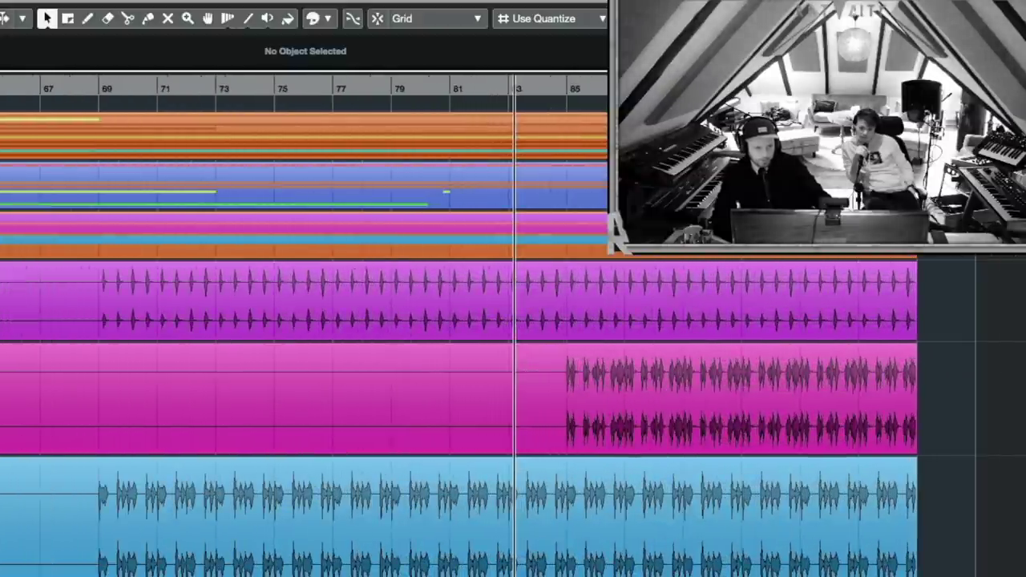
- Play the song's ending from about bar 85, restarting once from there
click(555, 94)
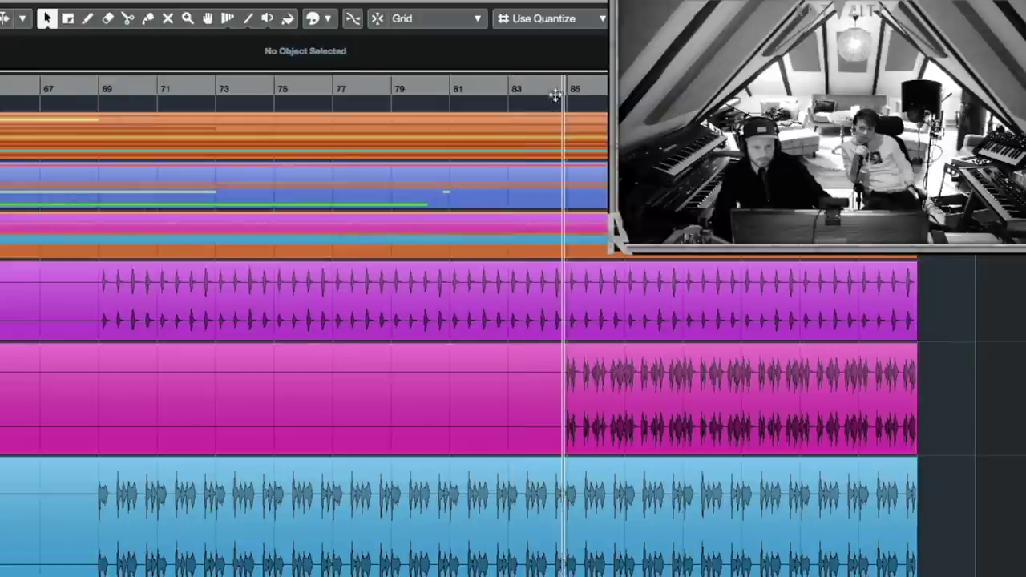
key(space)
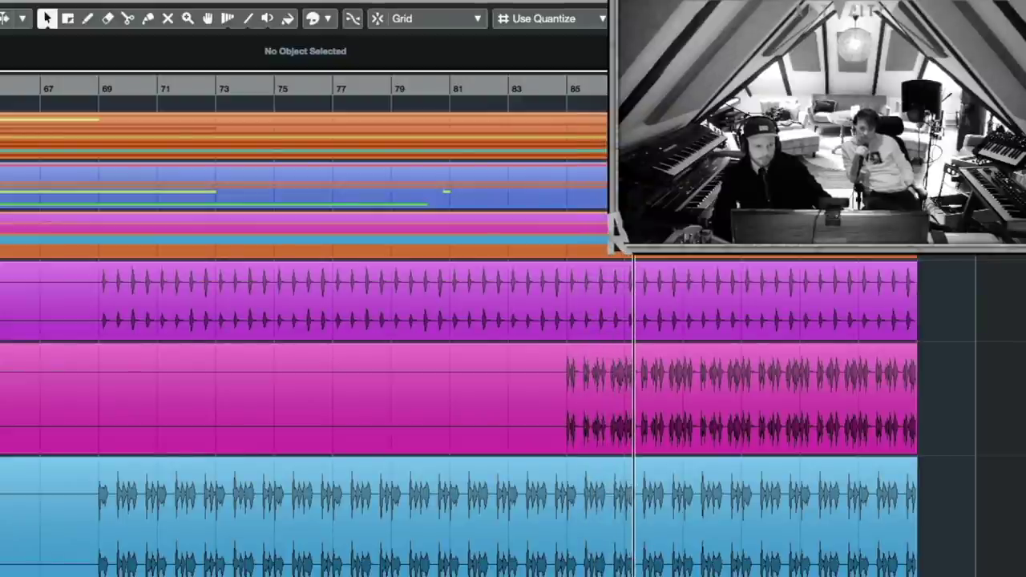
click(558, 90)
key(space)
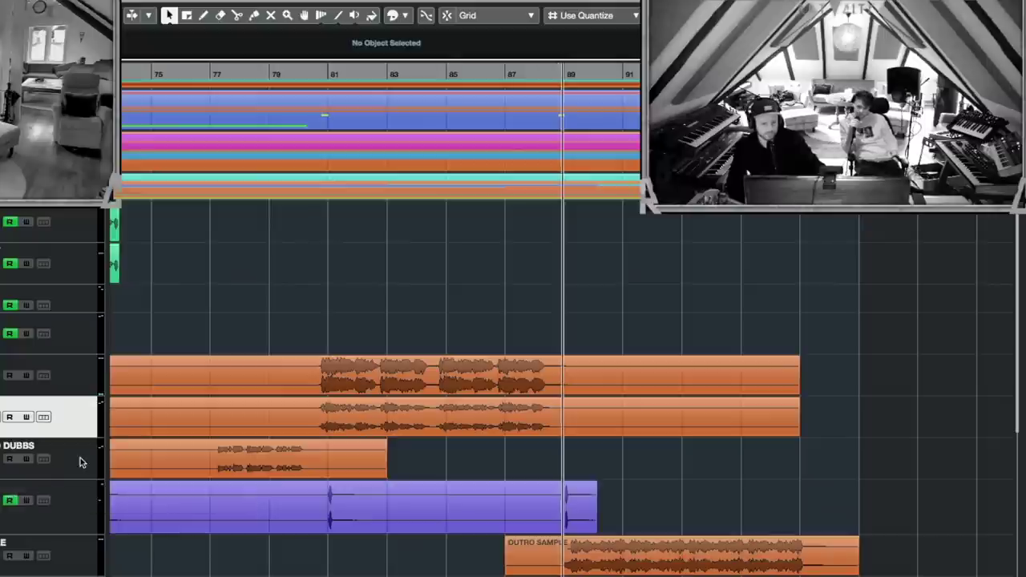
- Select then deselect the DUBBS part and zoom out four times over the ending
click(111, 457)
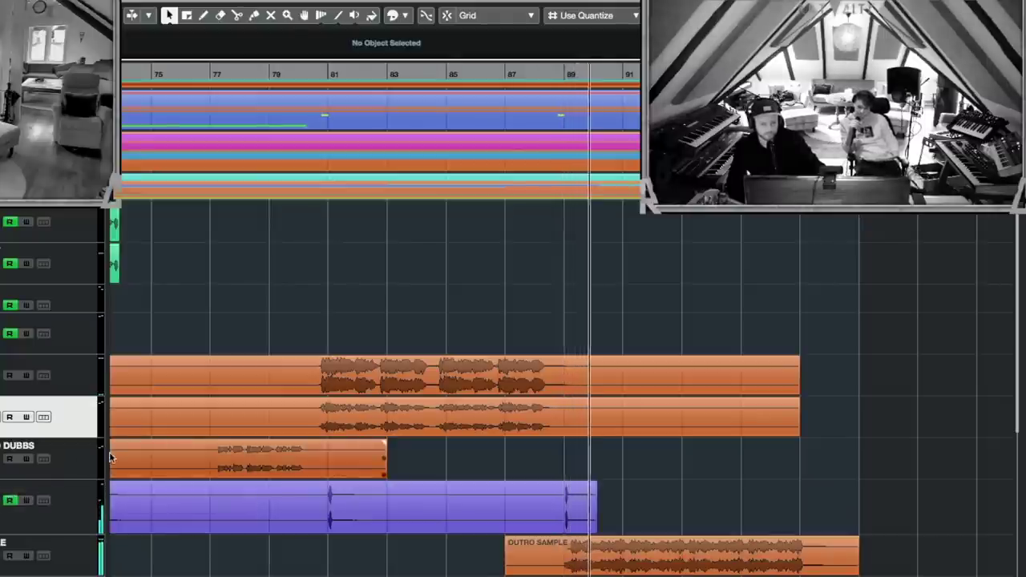
click(95, 456)
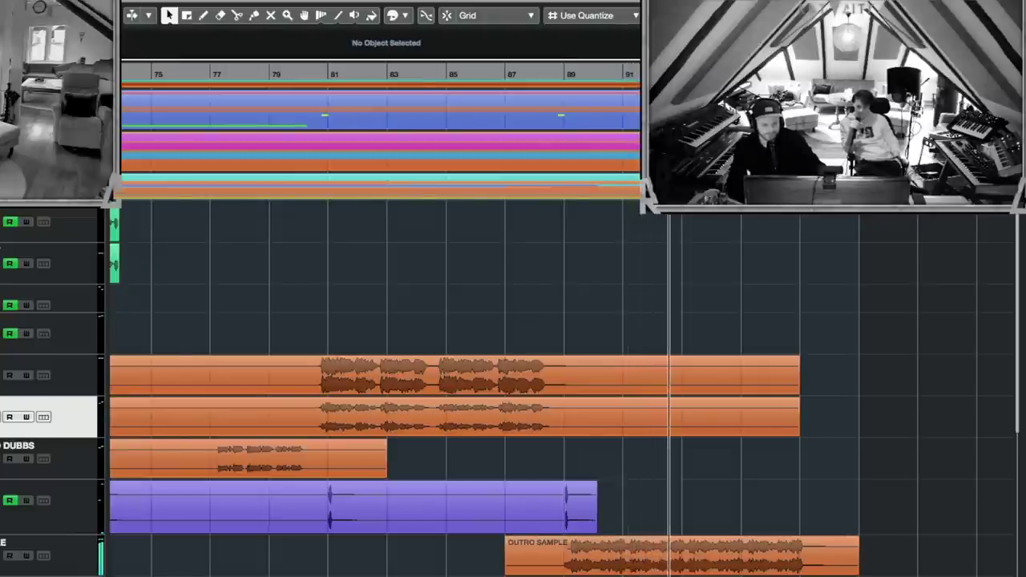
key(g)
key(g)
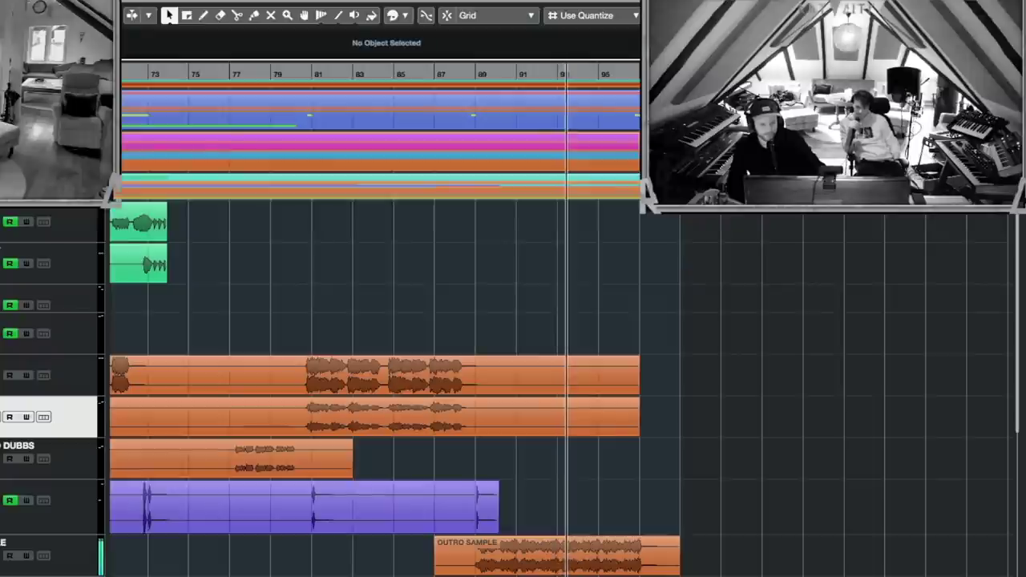
key(g)
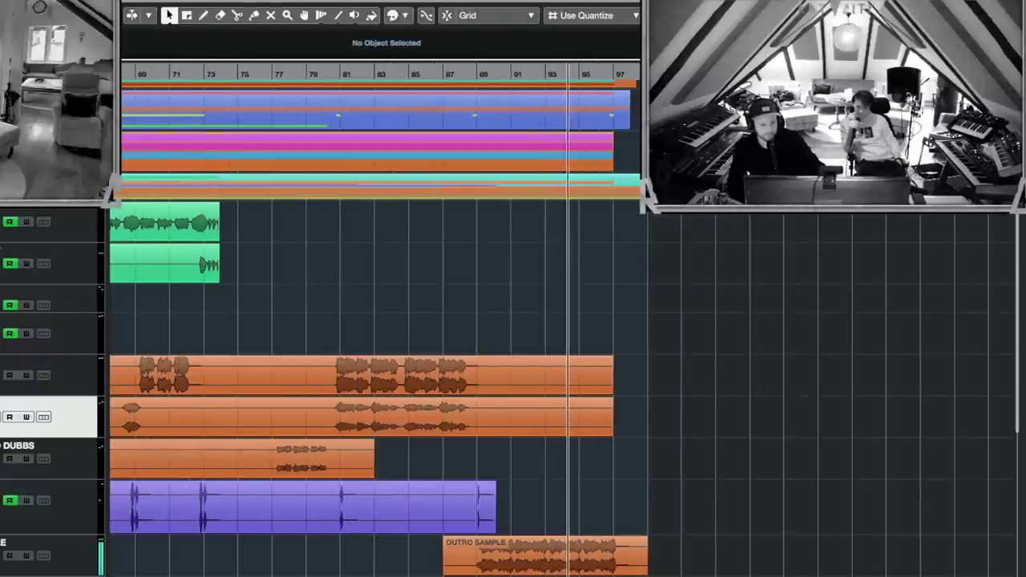
key(g)
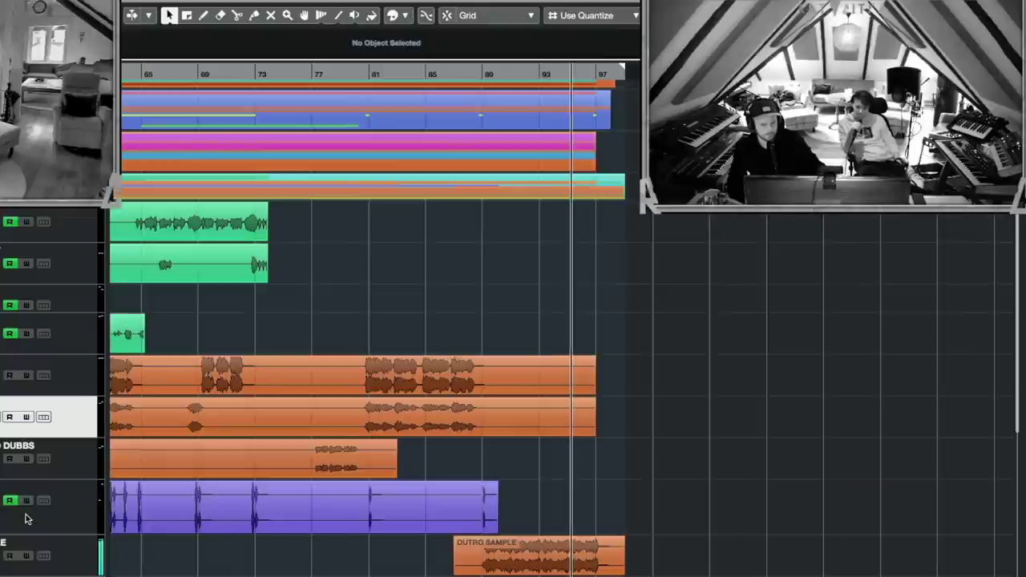
key(g)
key(g)
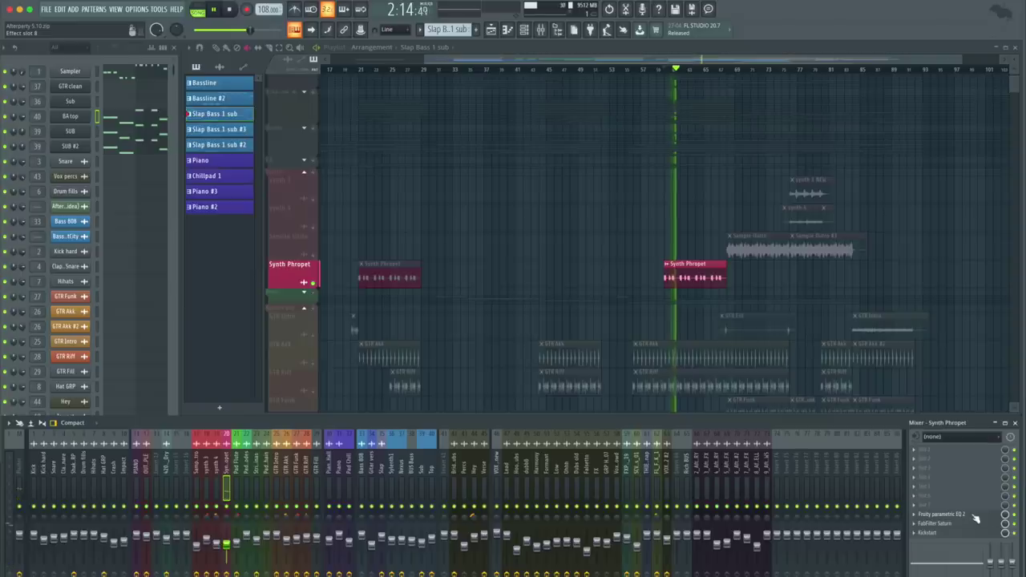
- In FL Studio, view the EQ 2 and Saturn effects, then select the Piano mixer channel
click(974, 516)
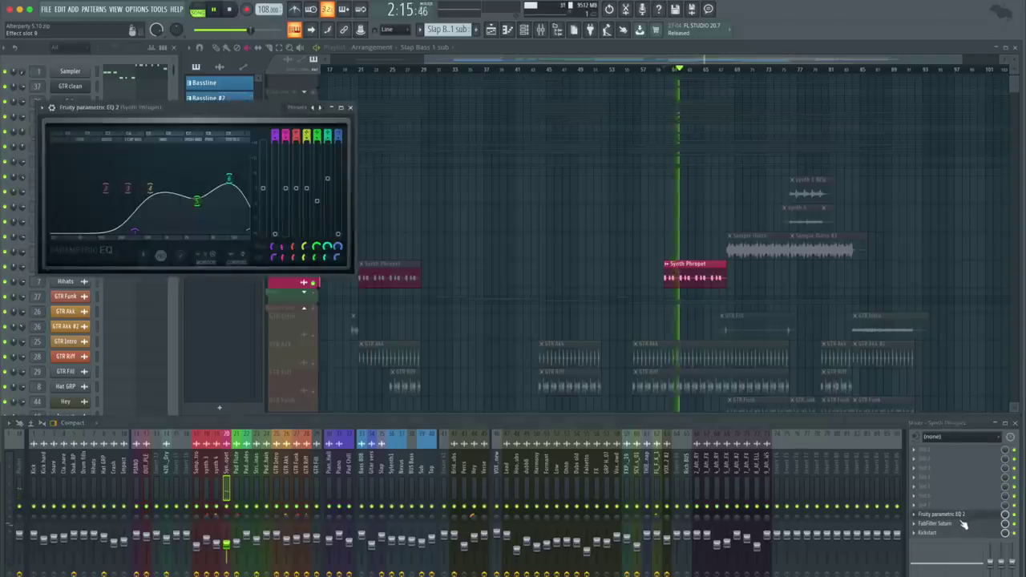
click(965, 525)
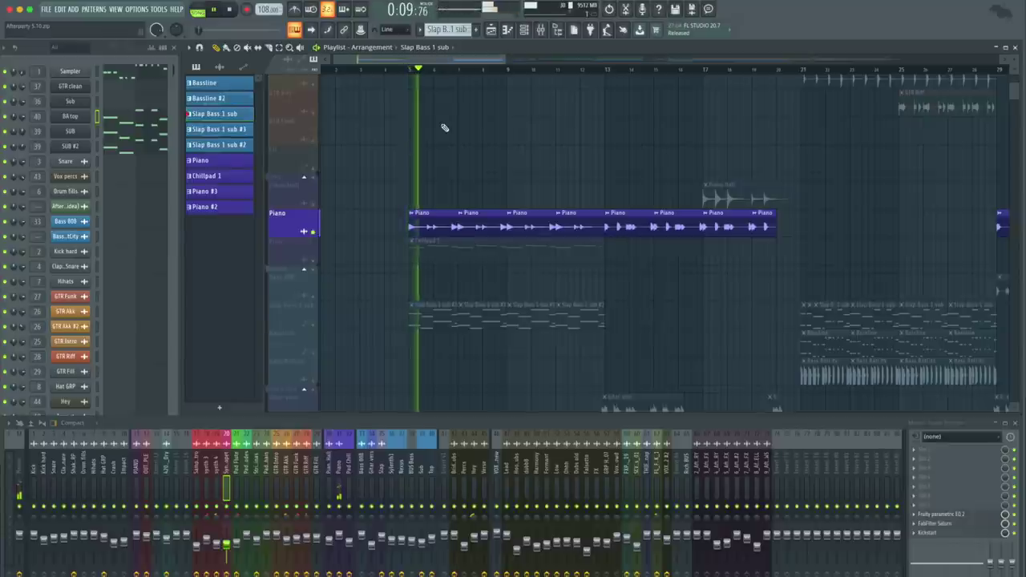
click(338, 464)
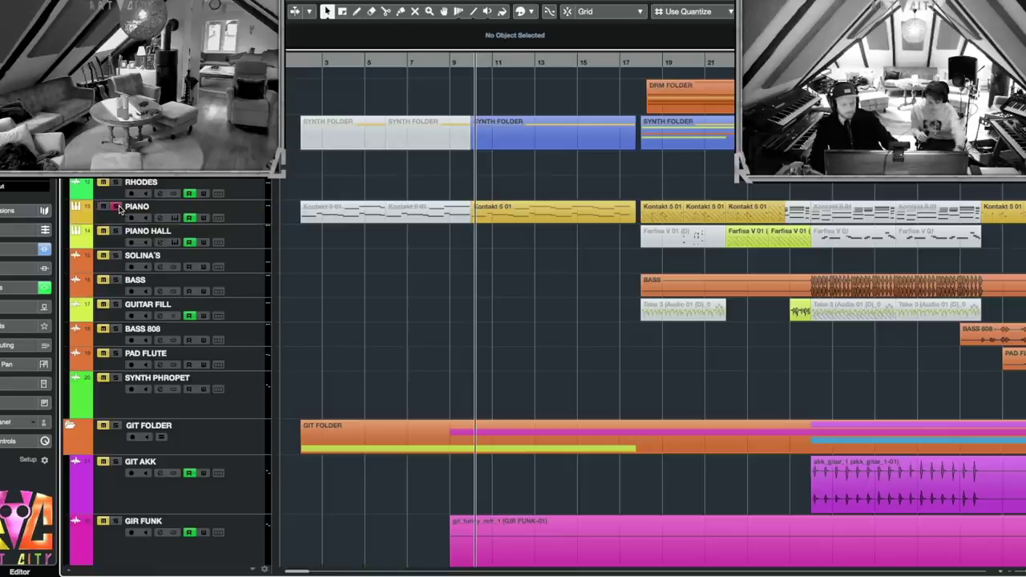
key(h)
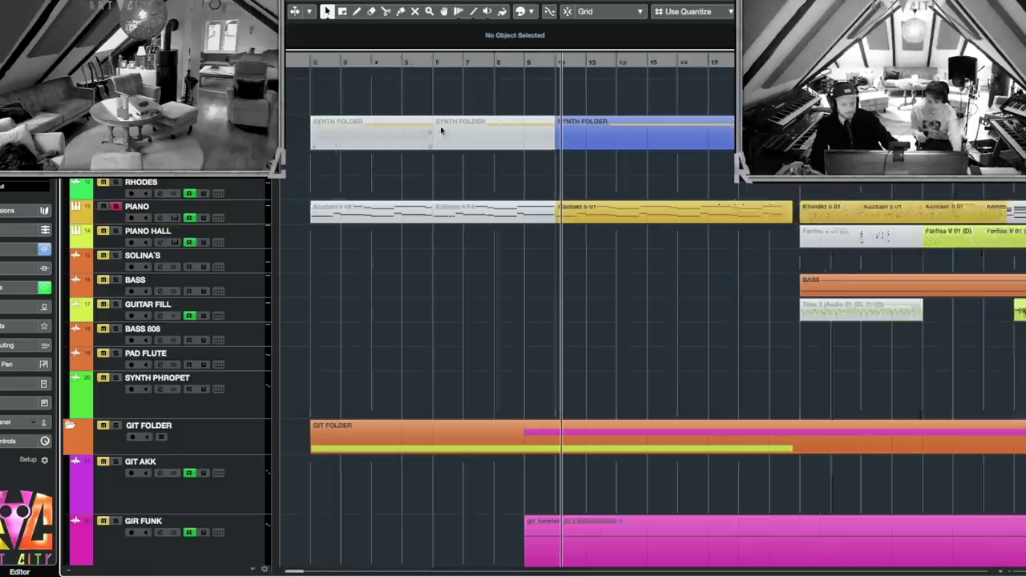
click(548, 62)
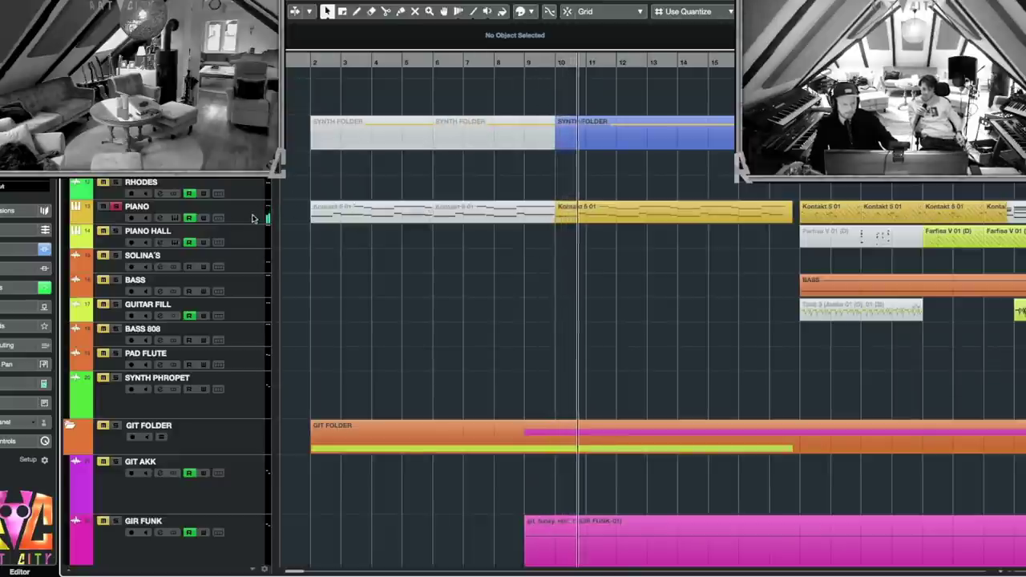
click(160, 217)
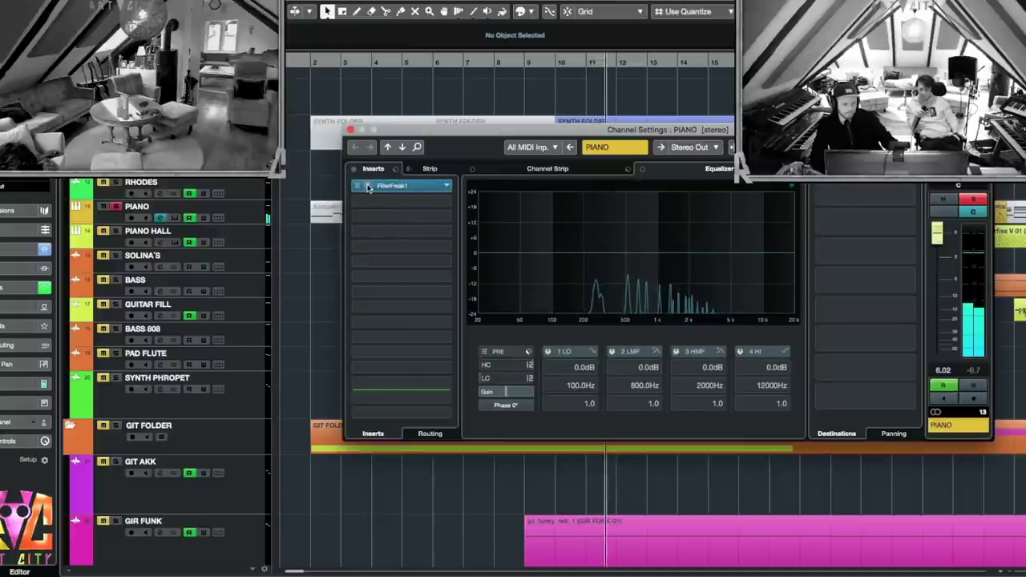
click(160, 217)
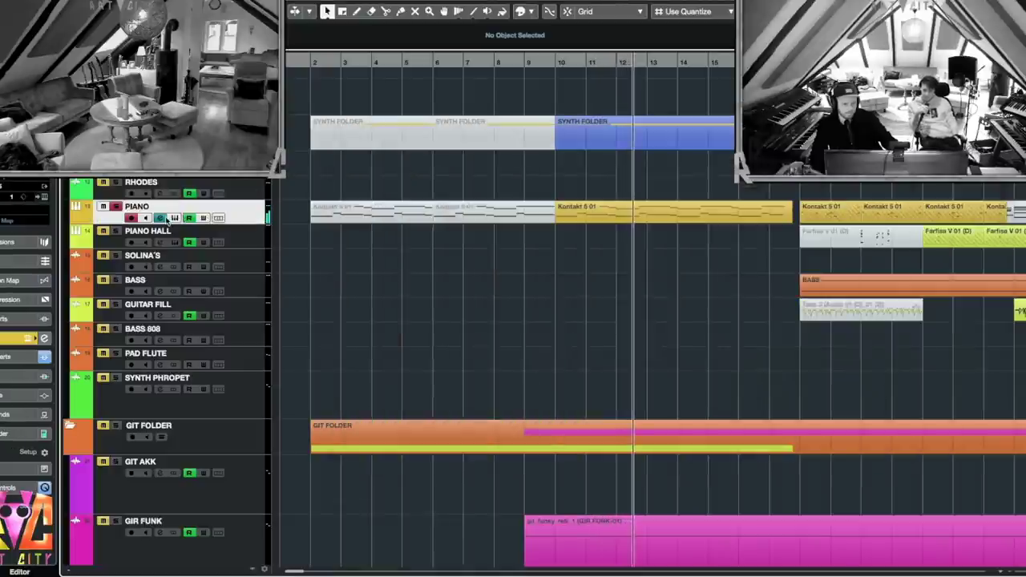
click(166, 225)
click(394, 186)
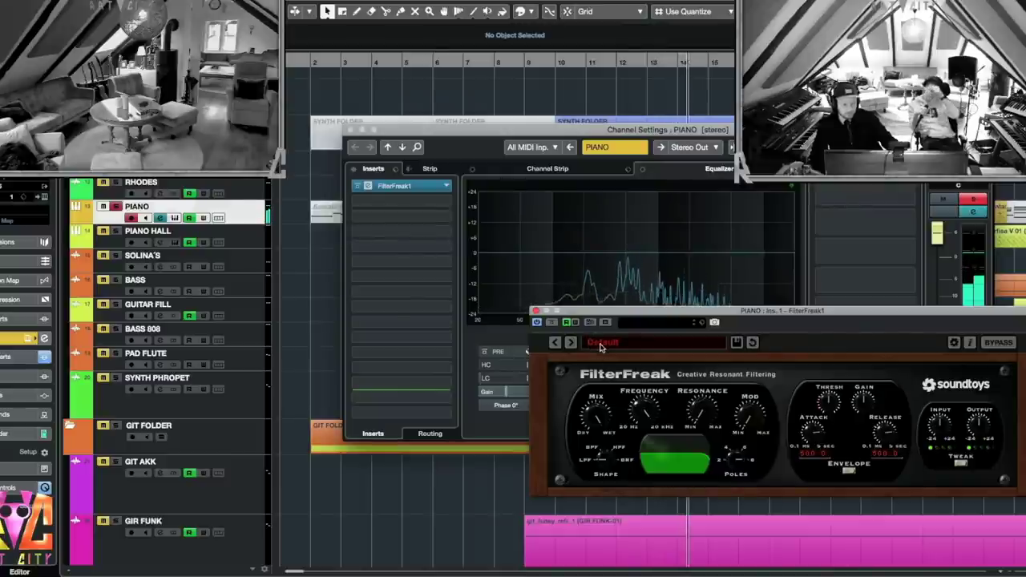
click(536, 310)
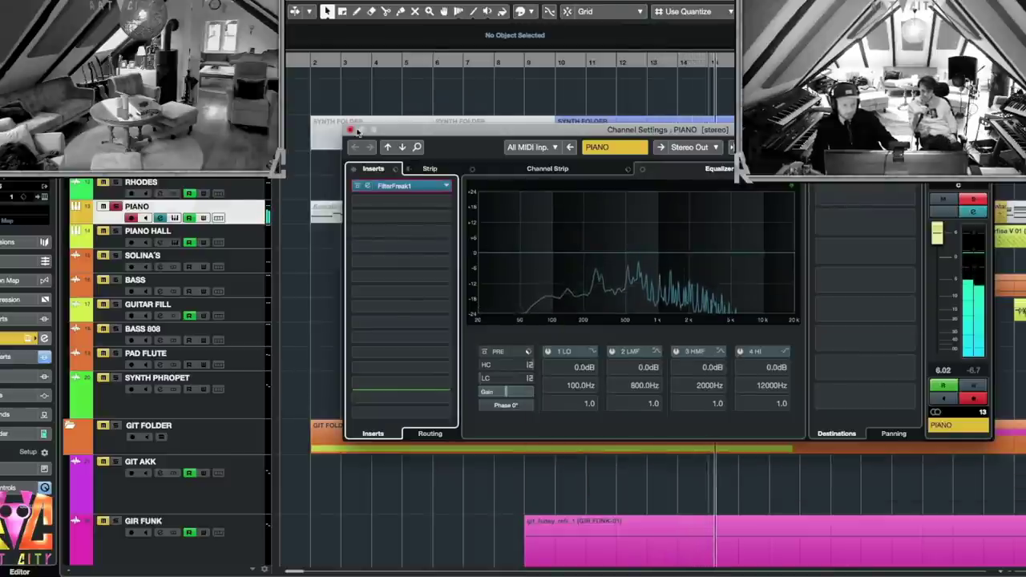
click(160, 218)
click(175, 218)
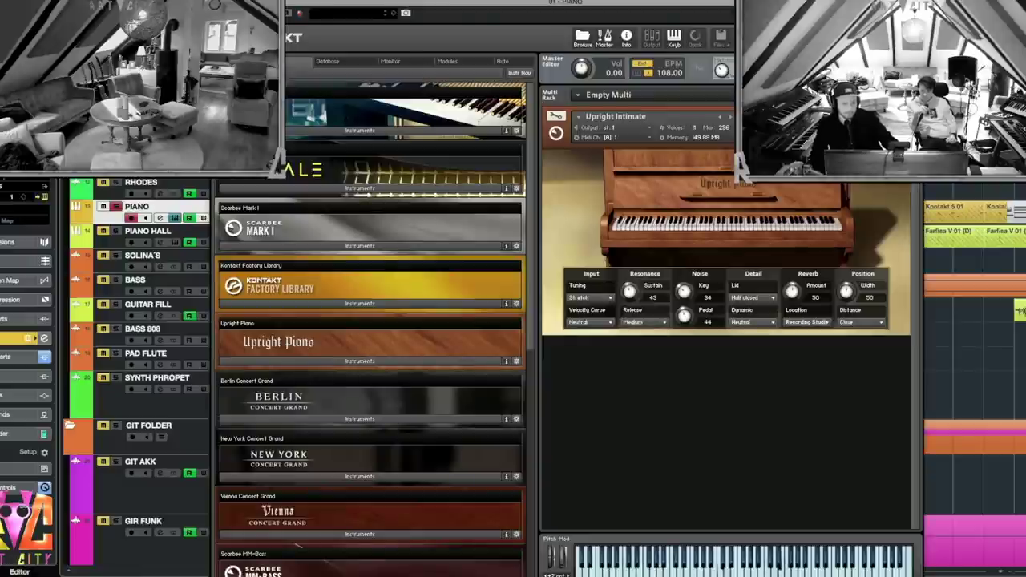
key(ctrl+w)
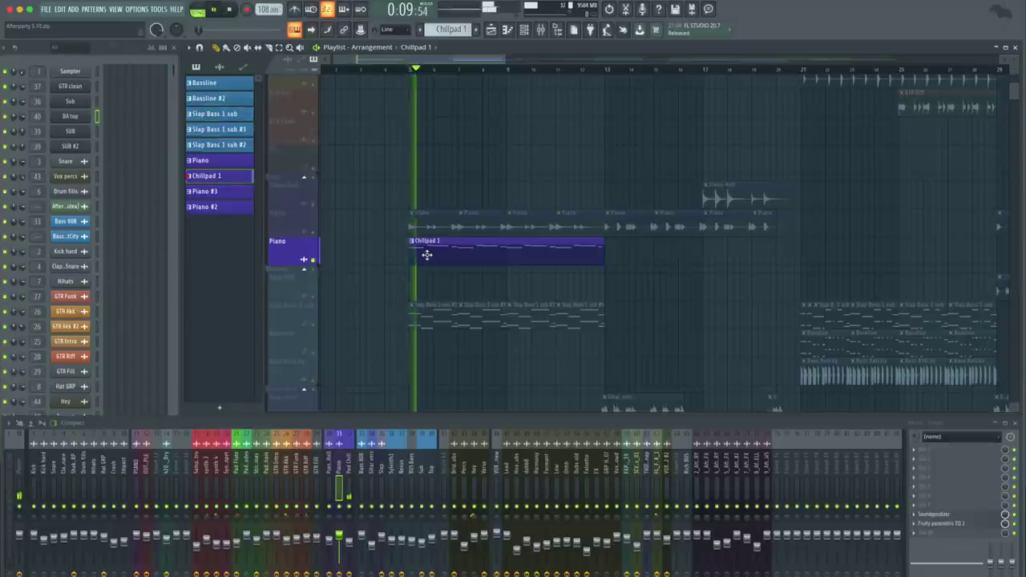
double_click(206, 175)
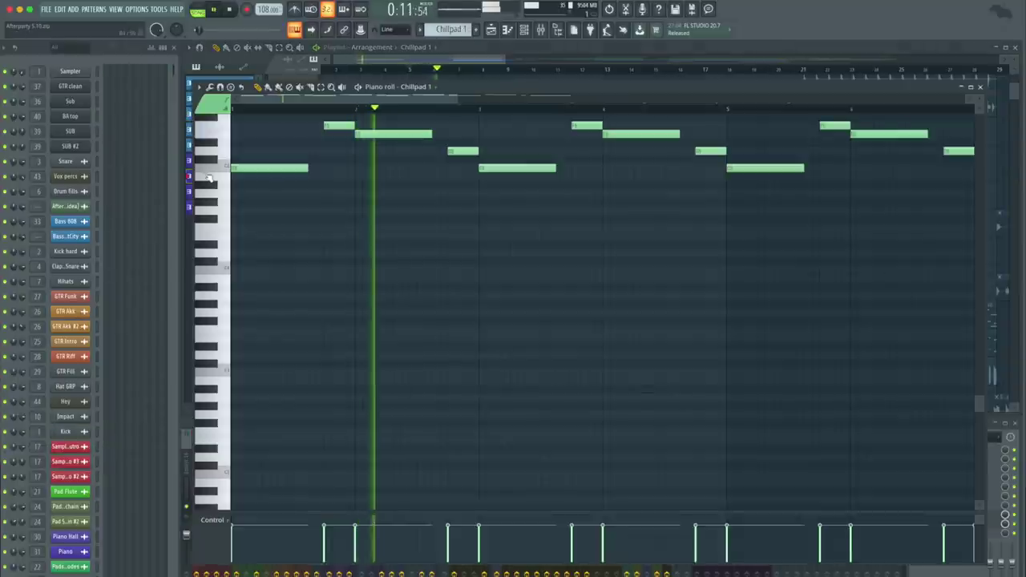
scroll(297, 171, up, 3)
scroll(301, 176, down, 2)
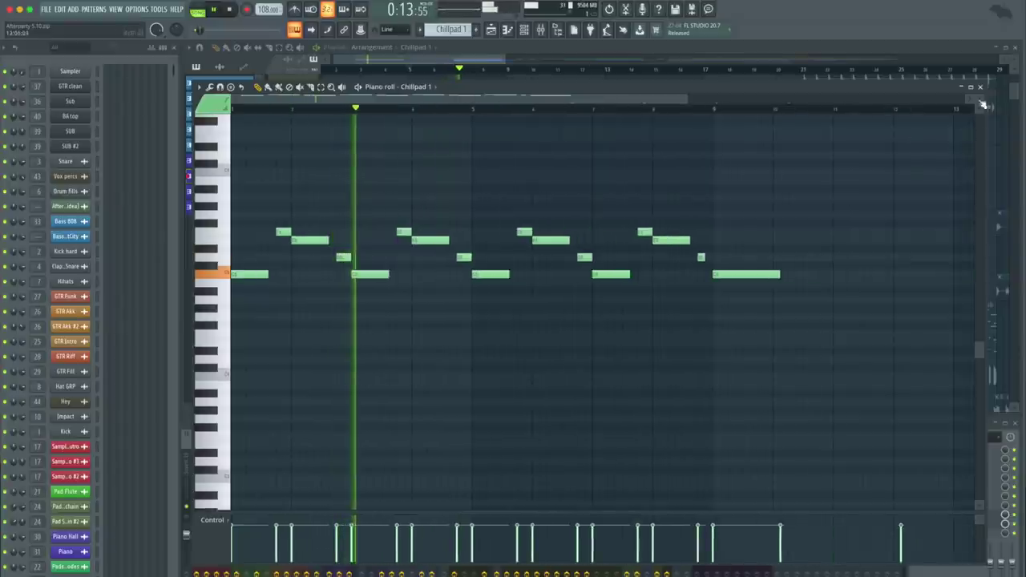
key(F7)
scroll(110, 279, down, 8)
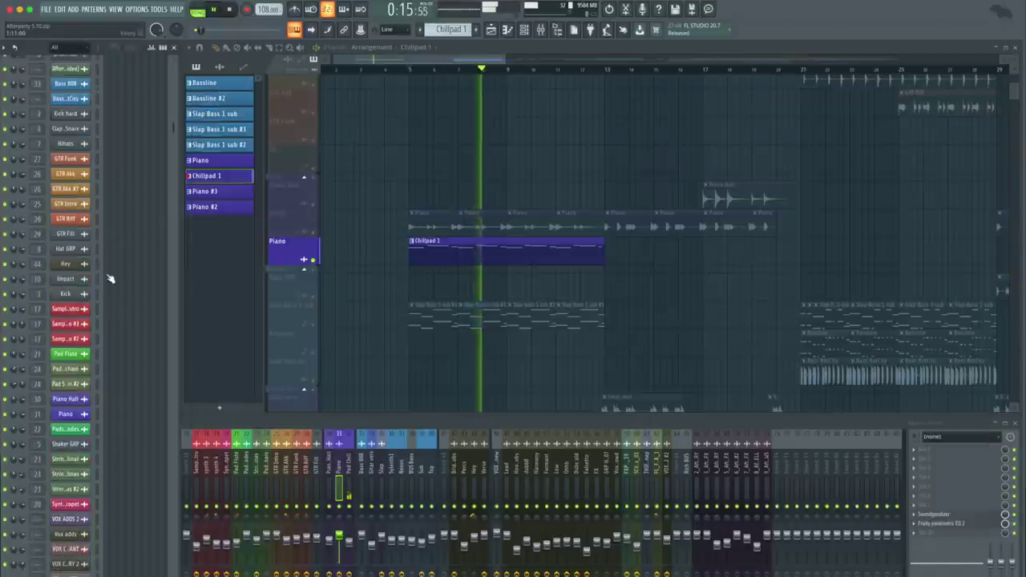
- Inspect the Nexus 3 instrument playing Chillpad 1, then close it
scroll(171, 270, down, 8)
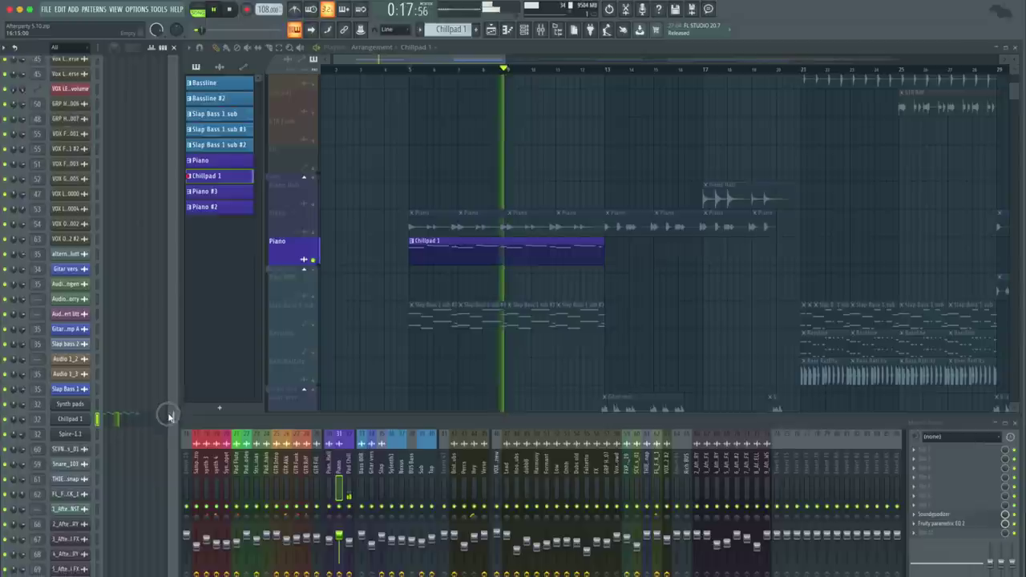
click(70, 389)
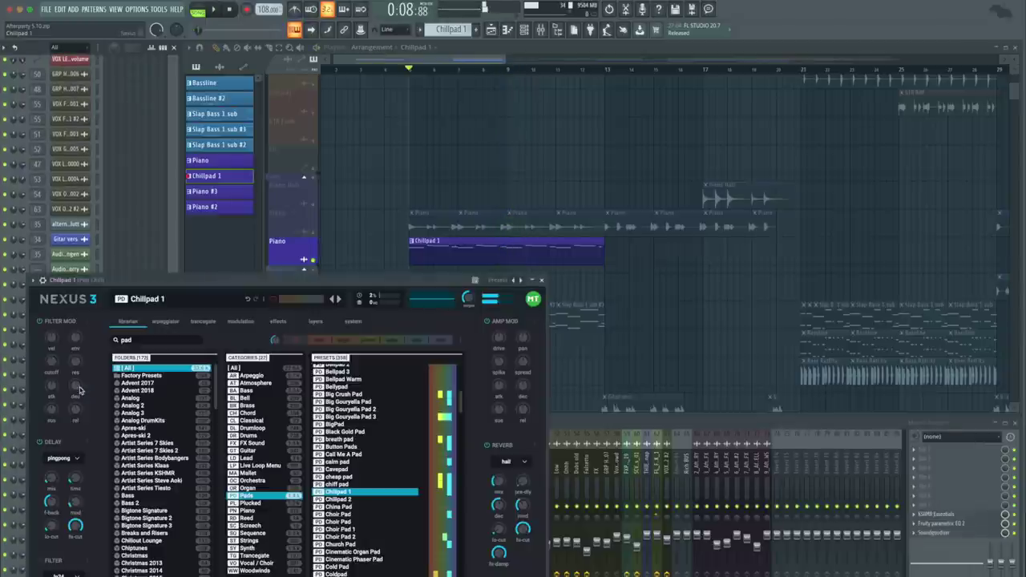
drag(387, 280, 515, 130)
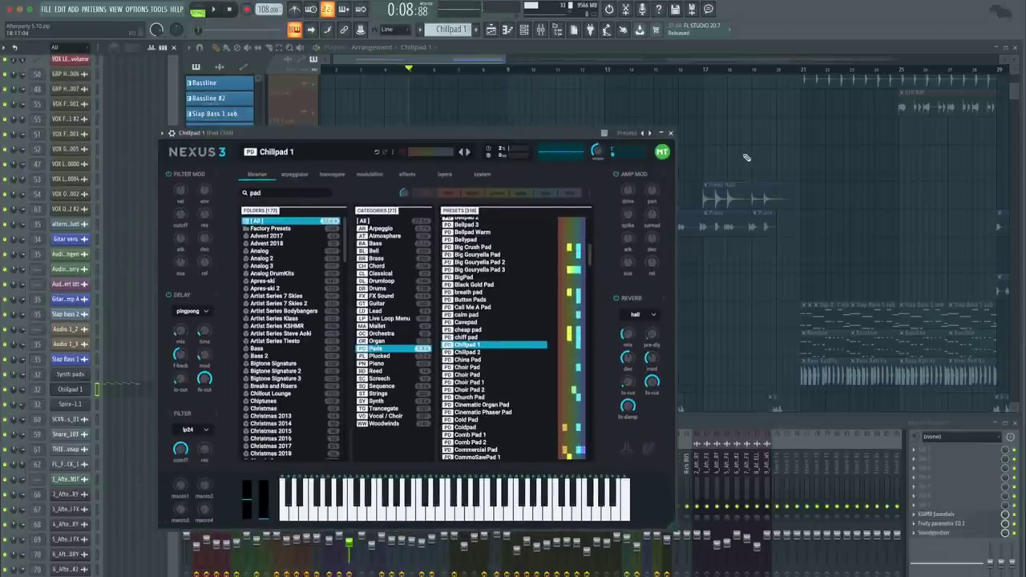
click(670, 133)
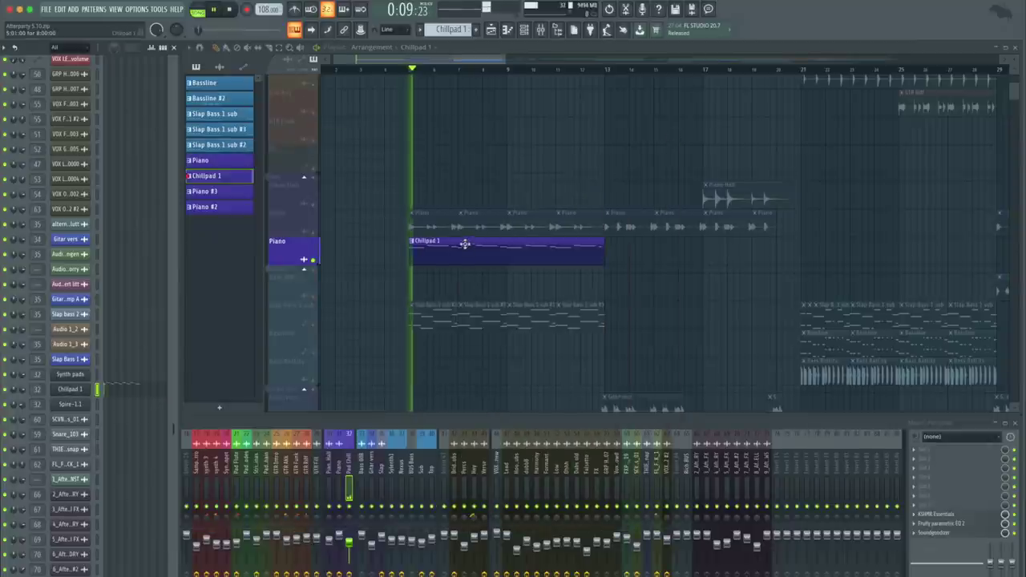
- Unmute the second Piano track and the GTR Intro track in the playlist
click(313, 231)
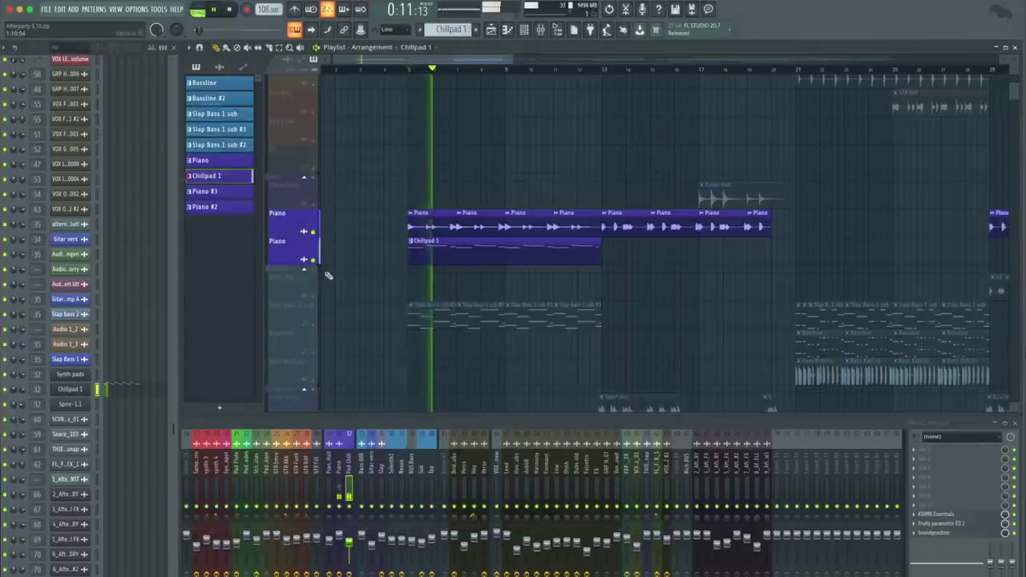
scroll(327, 275, down, 2)
scroll(327, 275, up, 2)
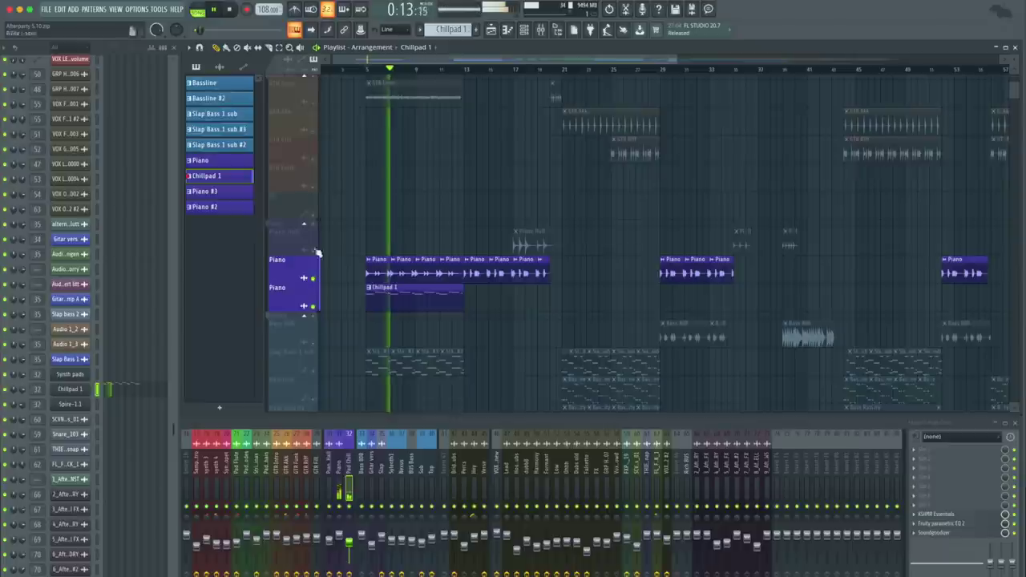
click(314, 102)
scroll(327, 140, up, 6)
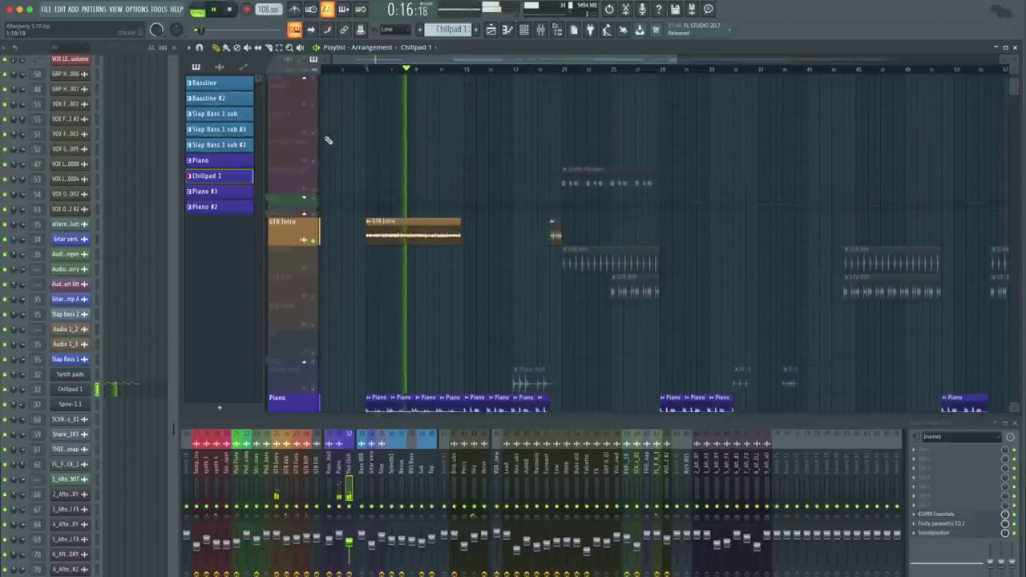
scroll(309, 204, up, 4)
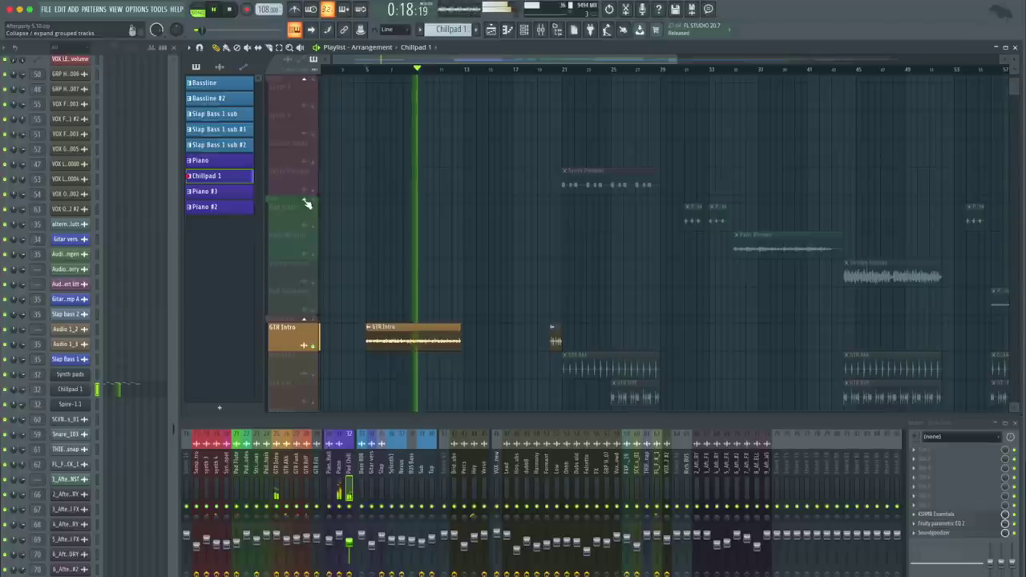
scroll(307, 205, down, 4)
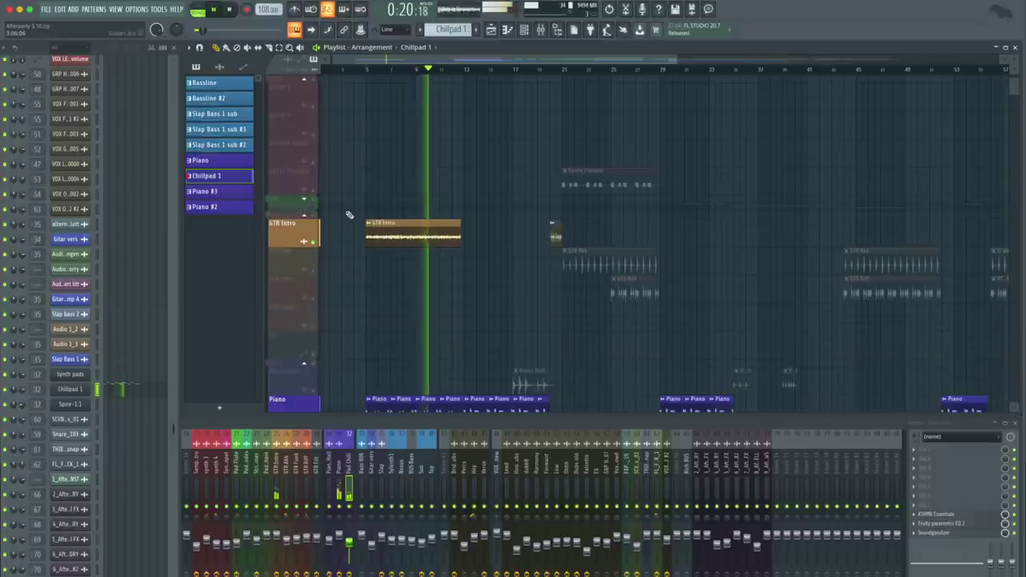
scroll(348, 215, down, 7)
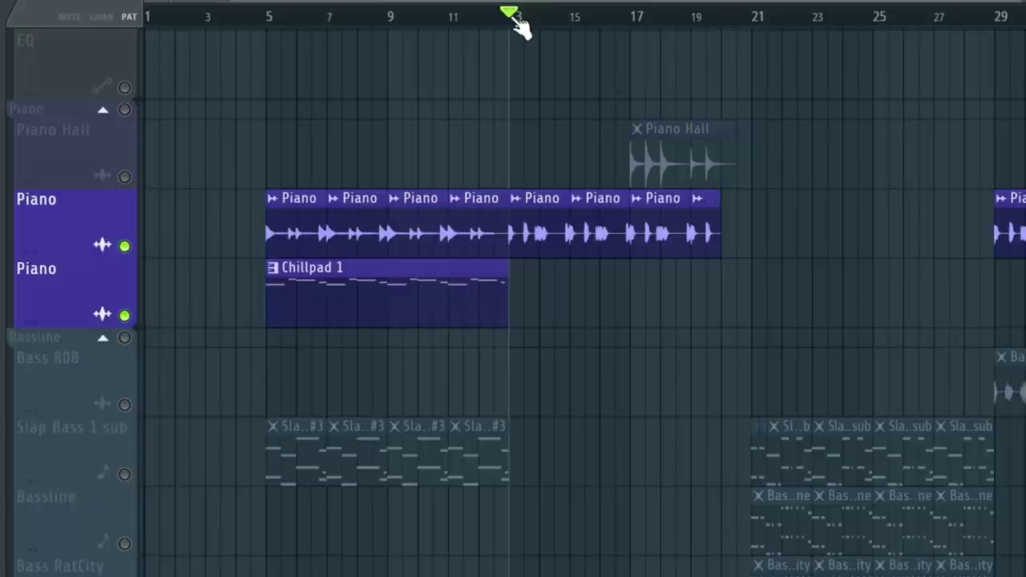
- Play the arrangement from around bar 13 over the Piano and Chillpad 1 clips
key(space)
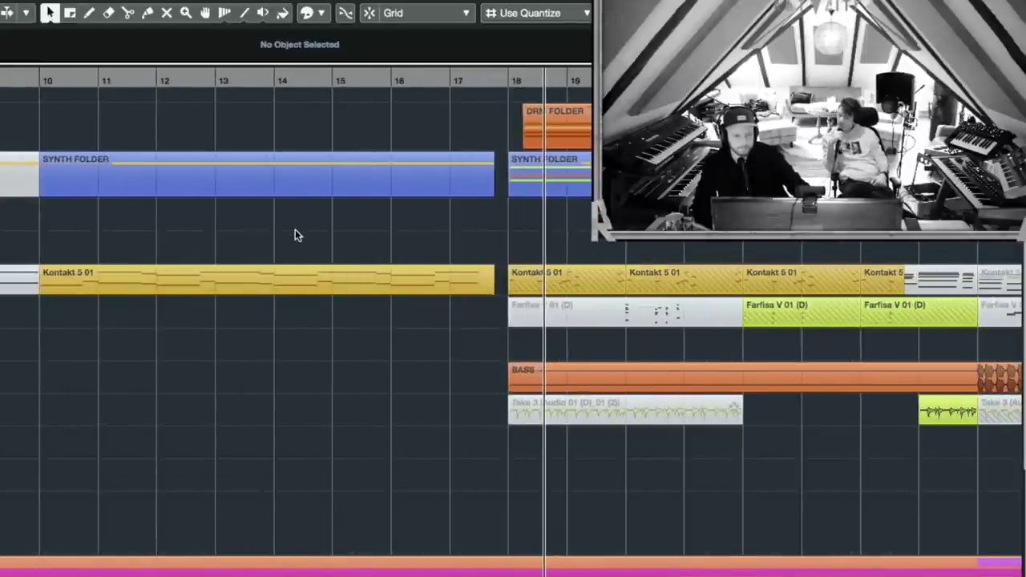
scroll(294, 232, down, 1)
key(h)
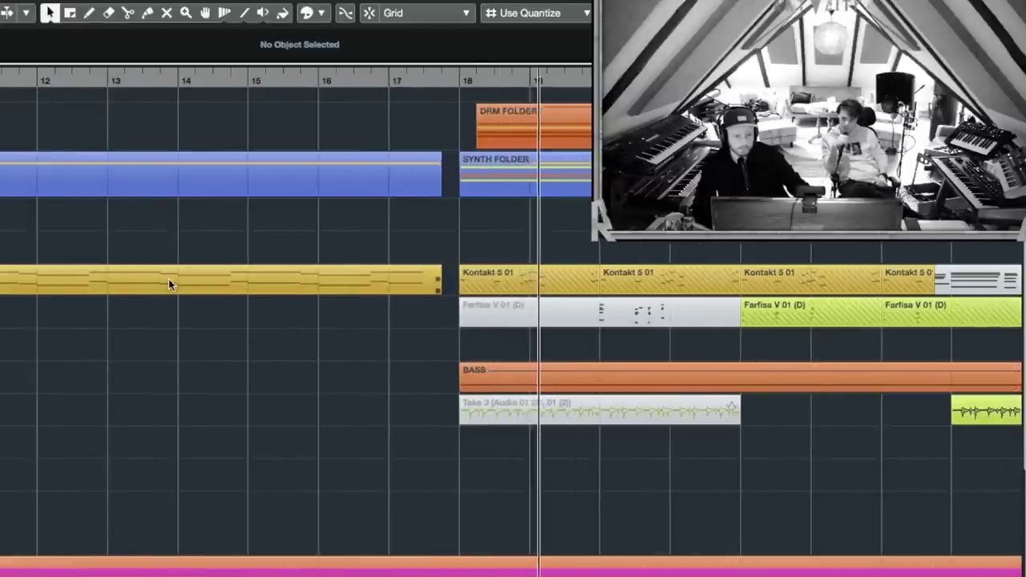
key(g)
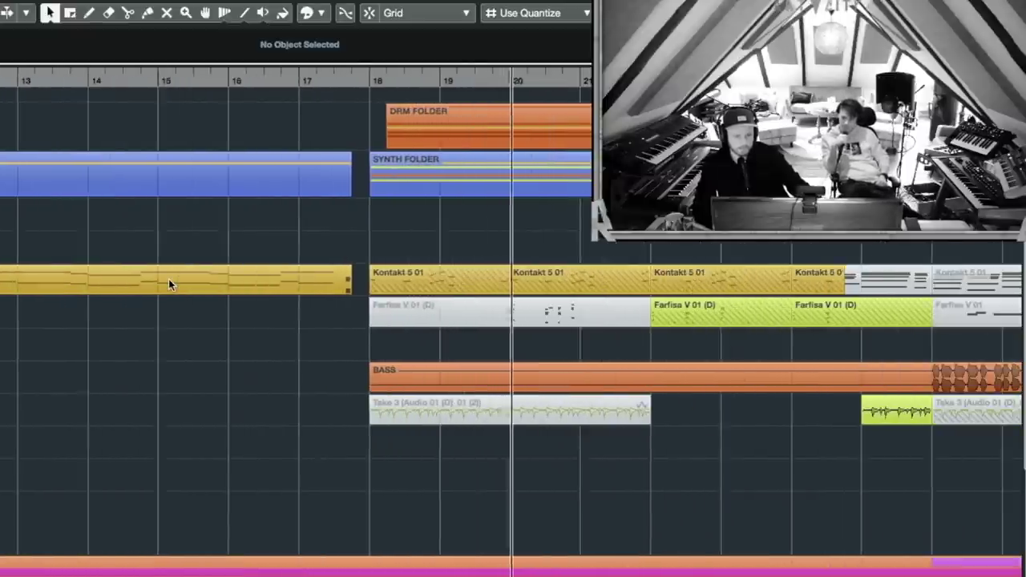
key(g)
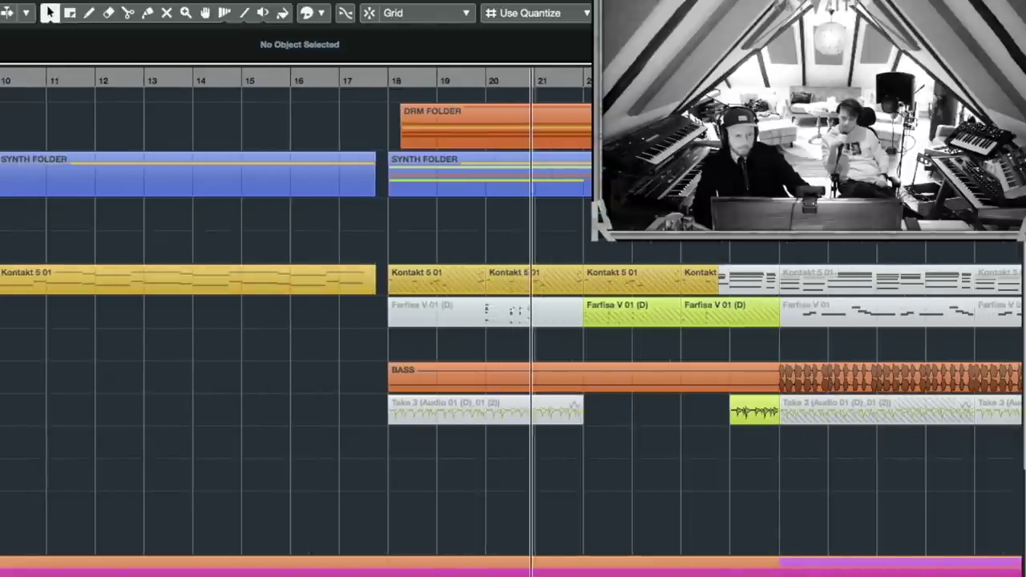
scroll(513, 385, down, 5)
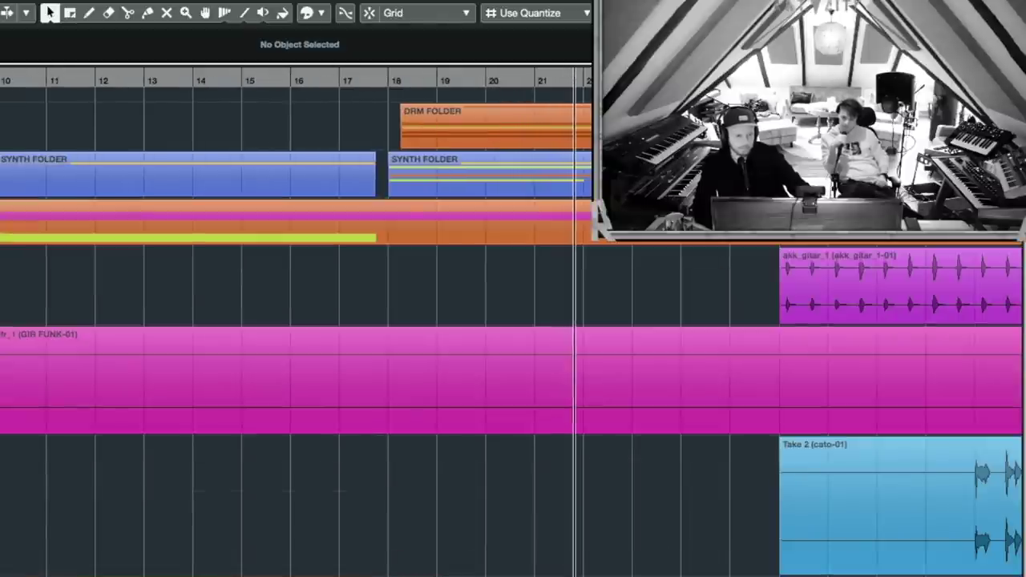
scroll(513, 409, down, 5)
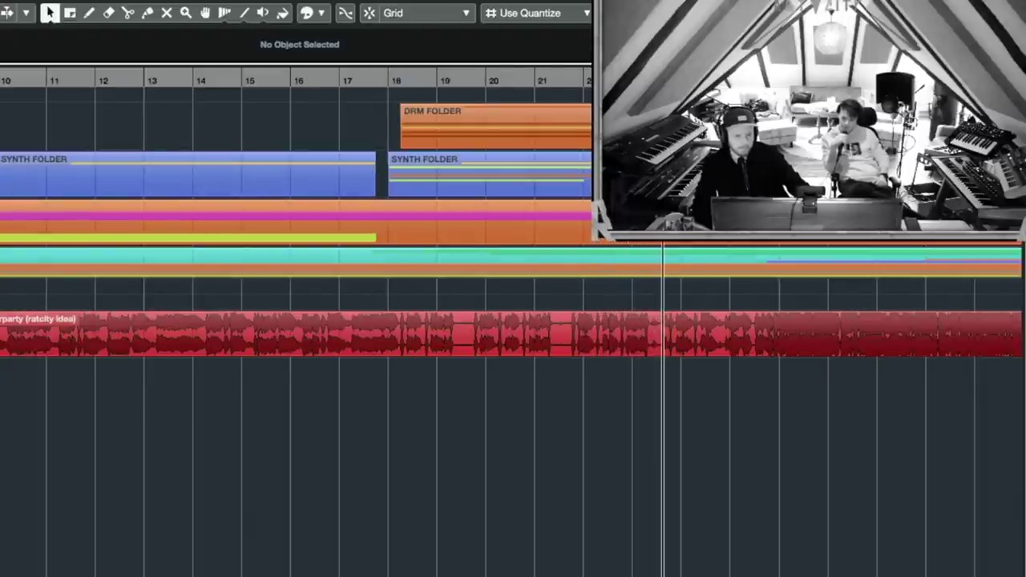
key(g)
key(g)
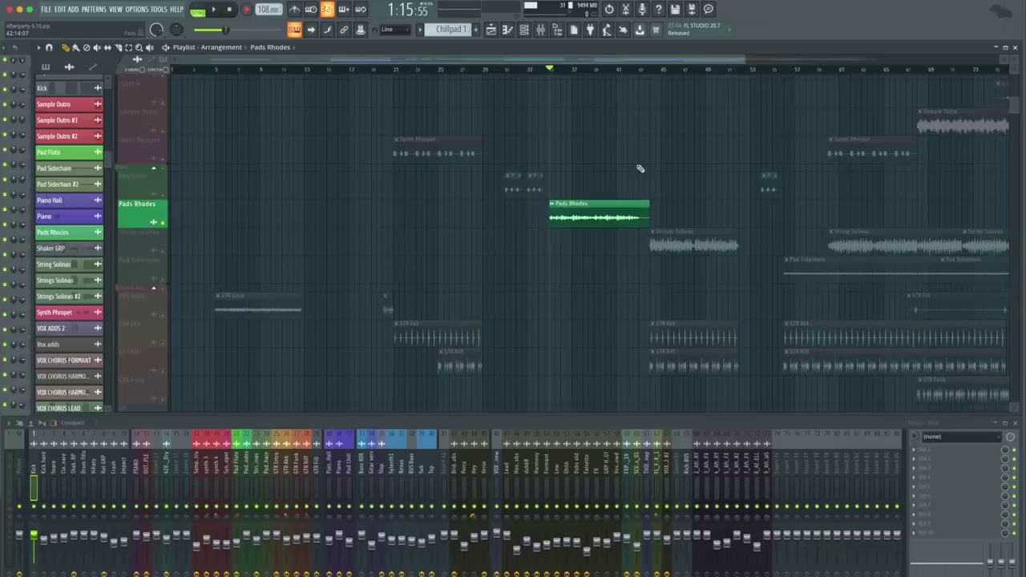
ctrl+scroll(639, 168, up, 4)
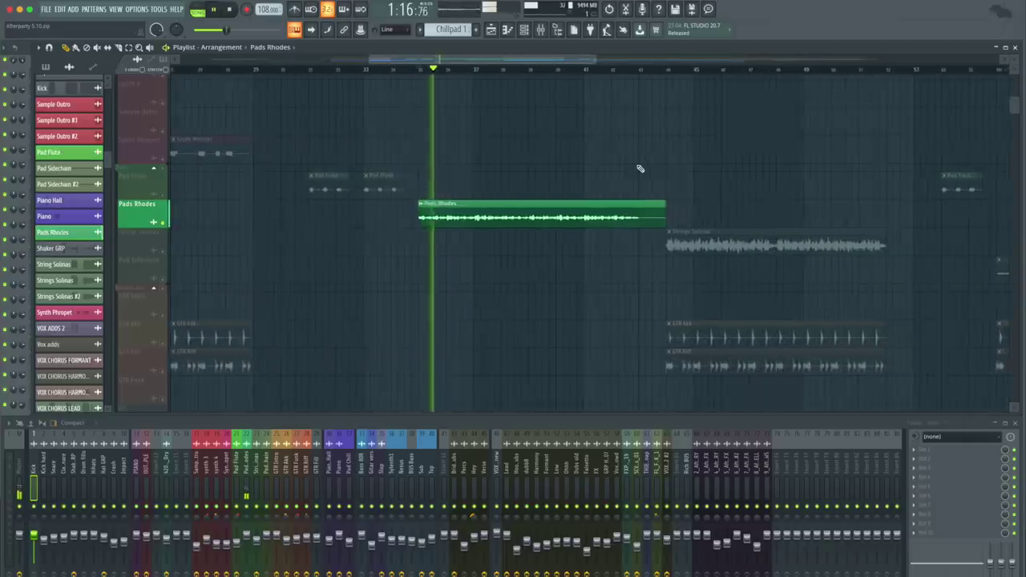
scroll(542, 182, up, 8)
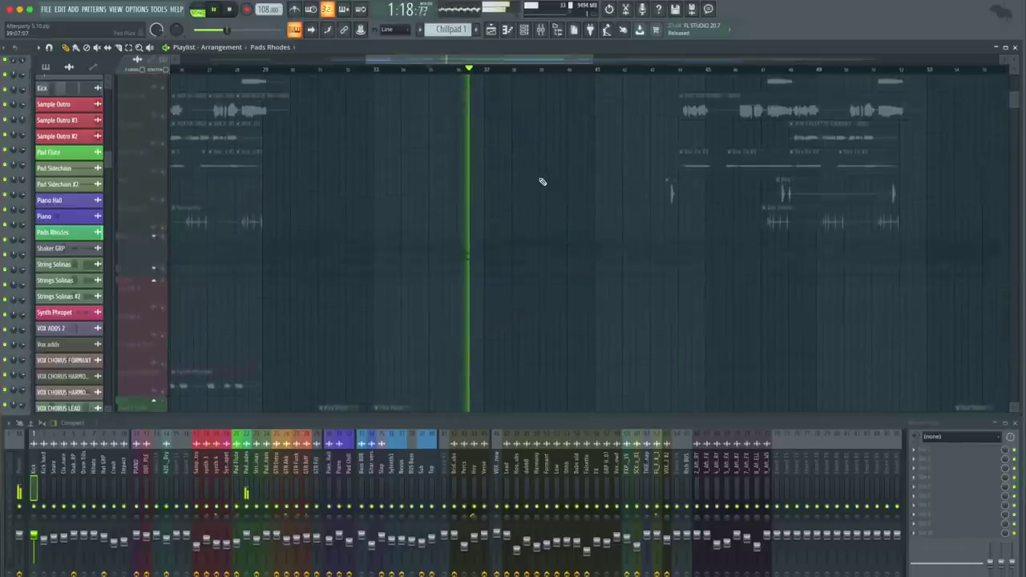
scroll(543, 182, up, 3)
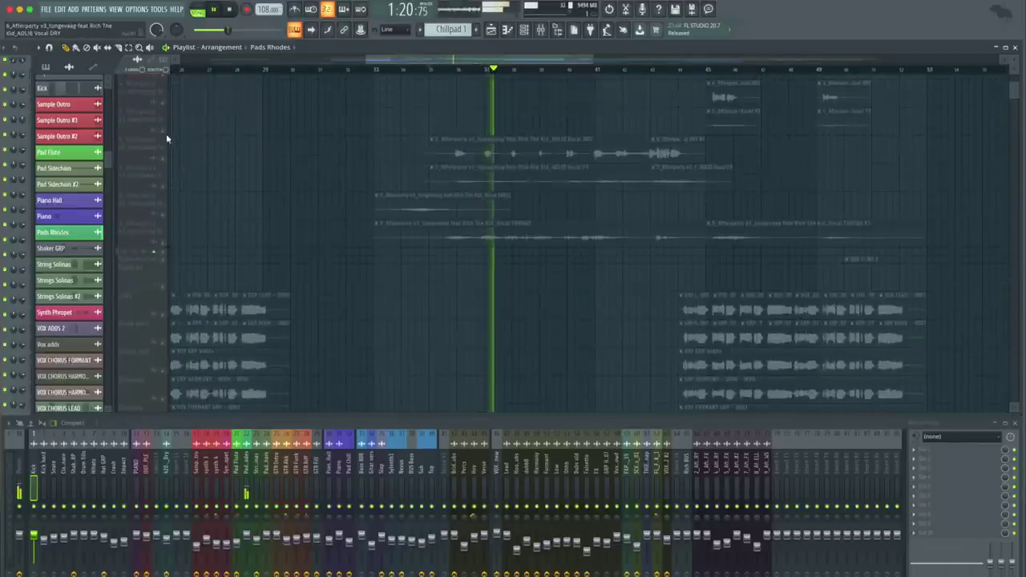
scroll(167, 137, up, 5)
drag(168, 138, 166, 253)
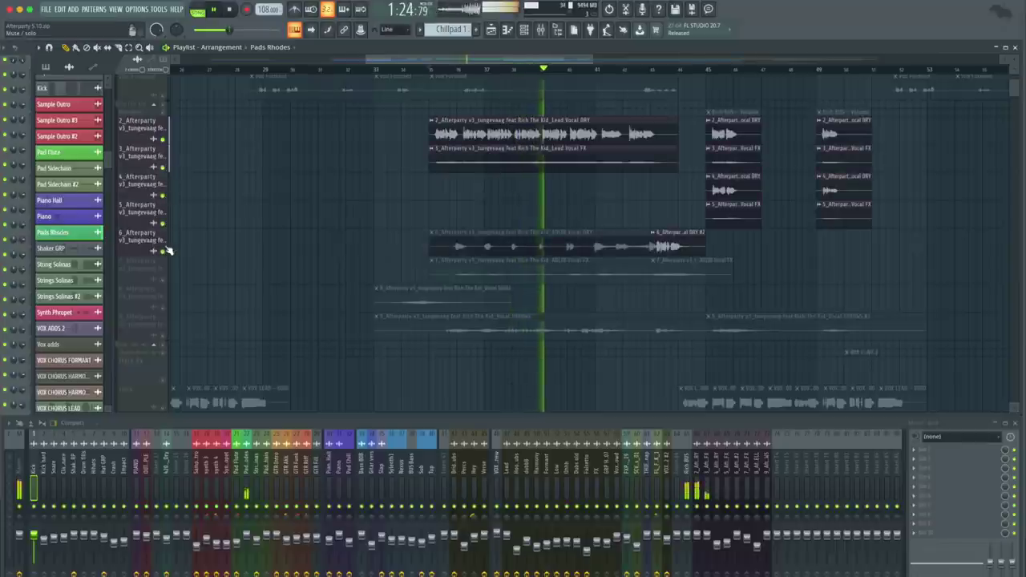
scroll(255, 255, down, 8)
scroll(254, 257, down, 4)
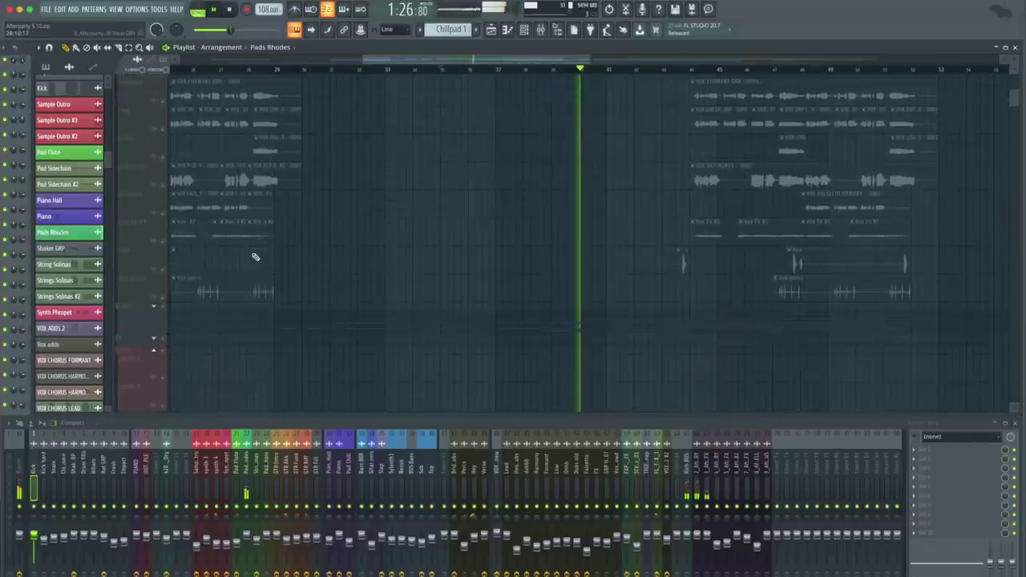
scroll(255, 257, down, 10)
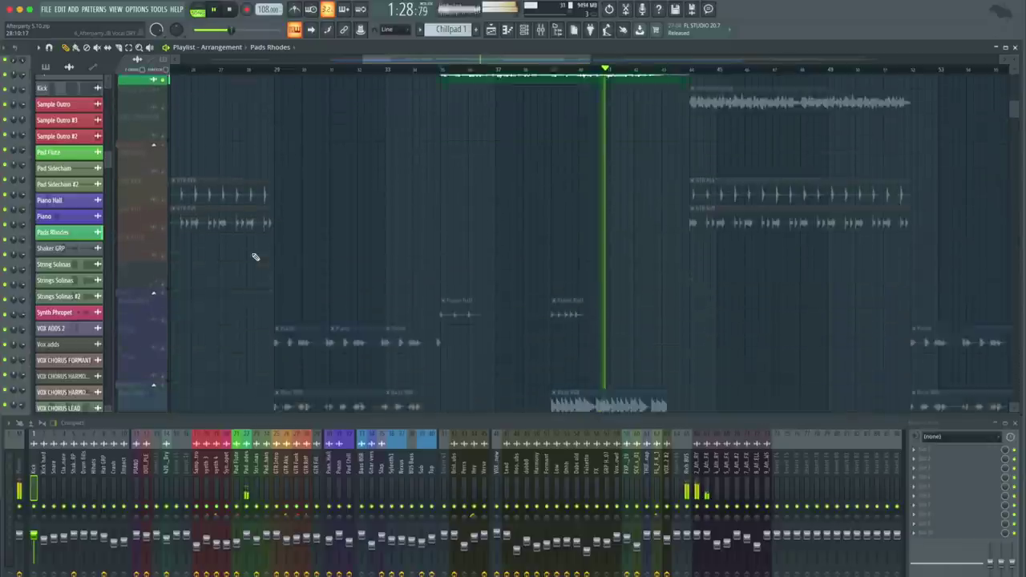
click(159, 283)
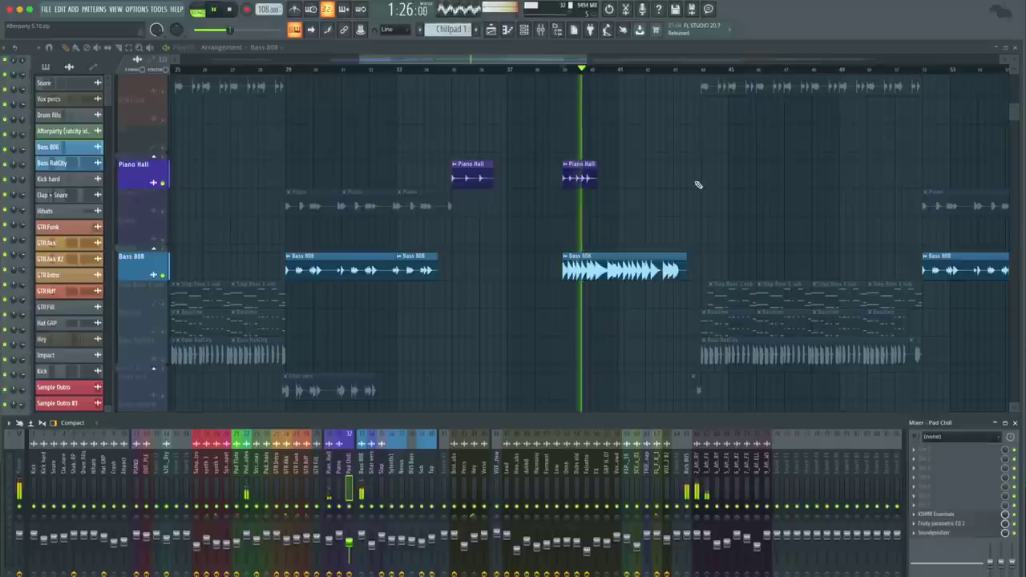
scroll(698, 185, down, 2)
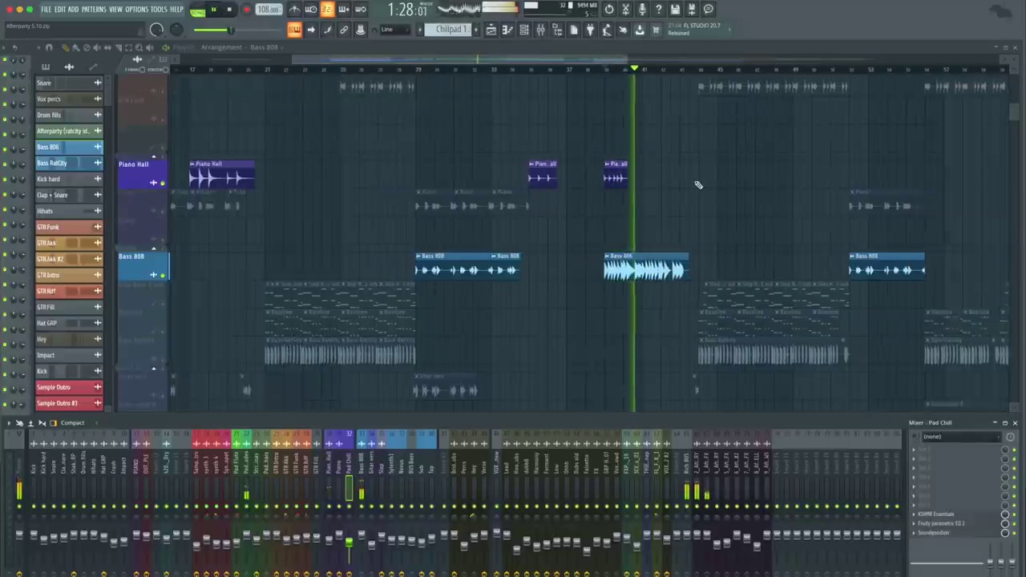
scroll(698, 185, up, 5)
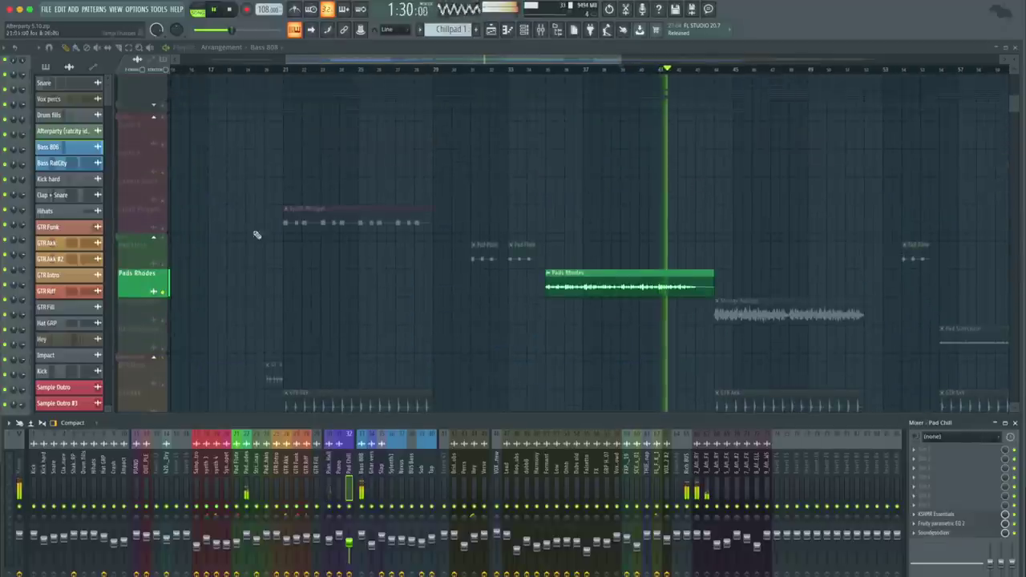
scroll(164, 295, up, 5)
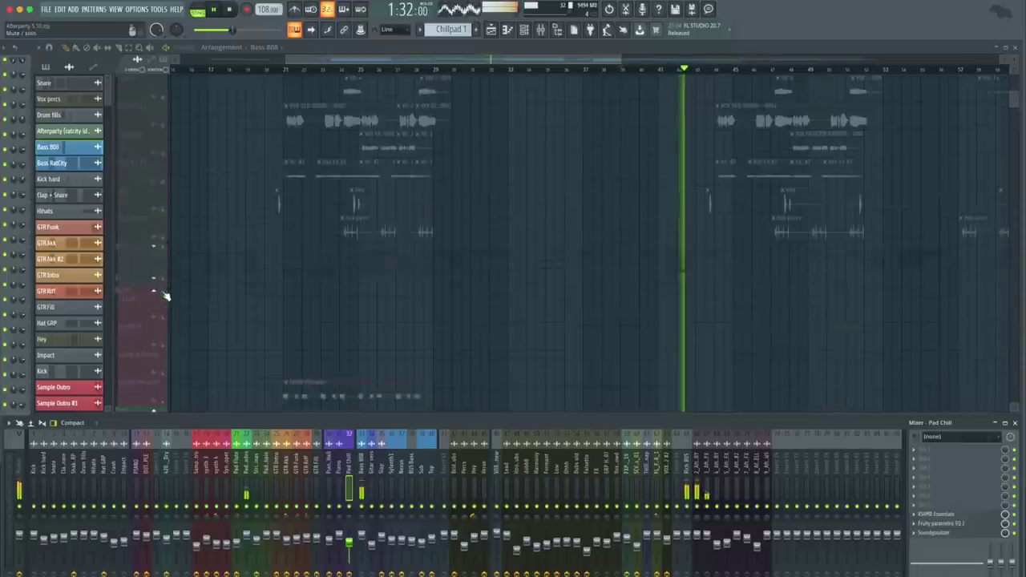
scroll(223, 266, down, 3)
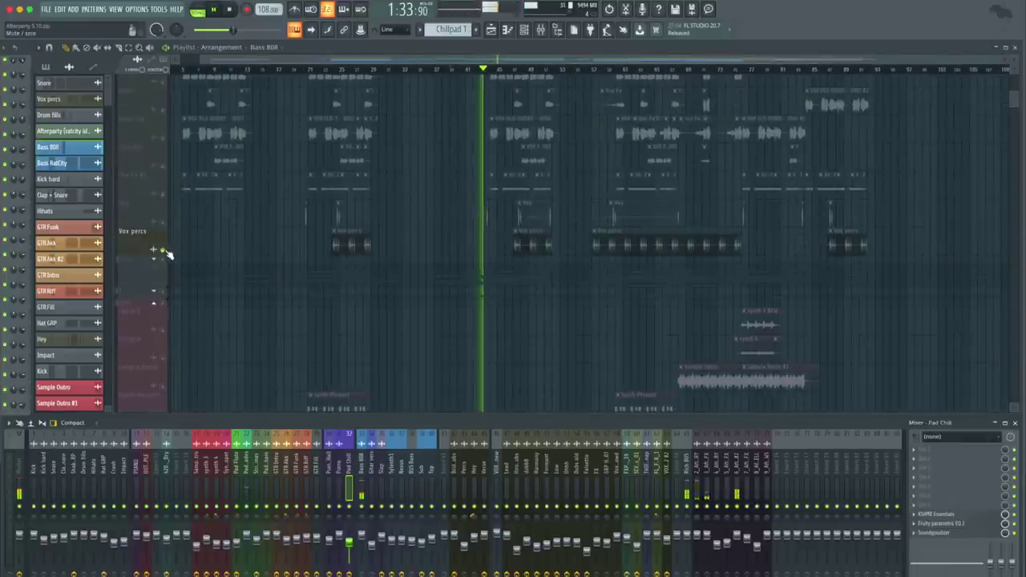
scroll(533, 309, down, 10)
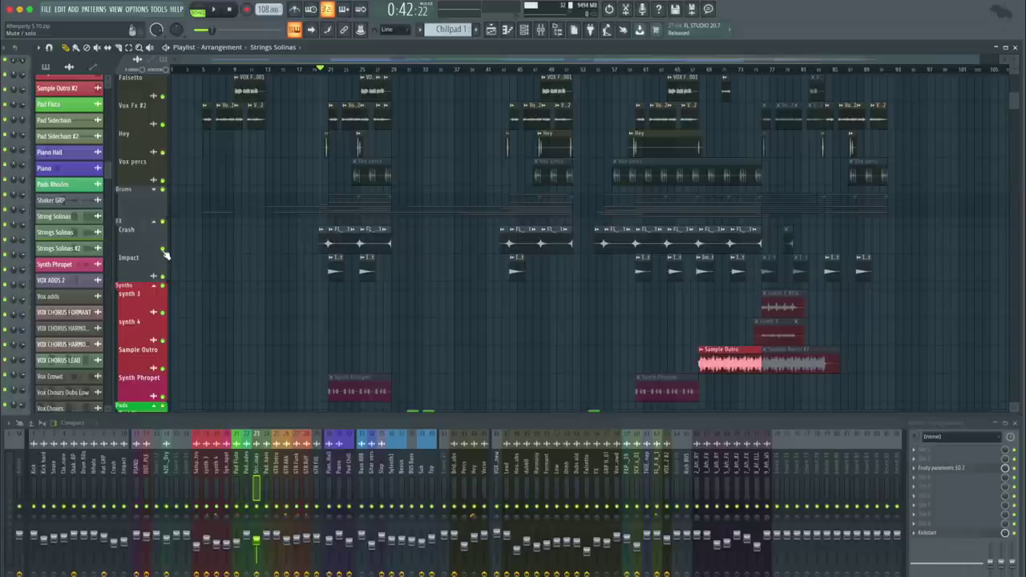
- Solo the Crash track, then move the solo to Impact and rewind playback slightly
right_click(164, 250)
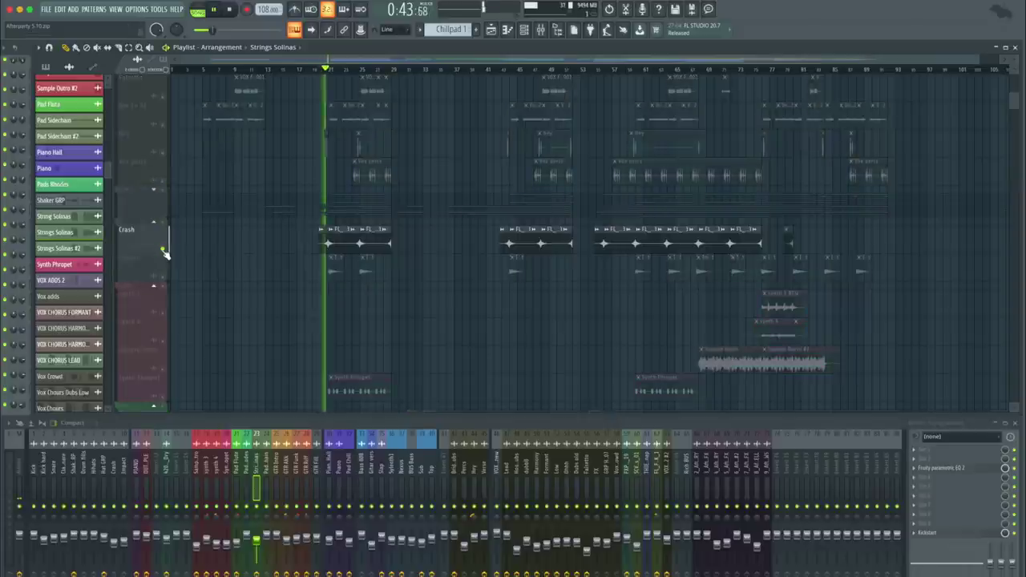
right_click(162, 277)
click(329, 71)
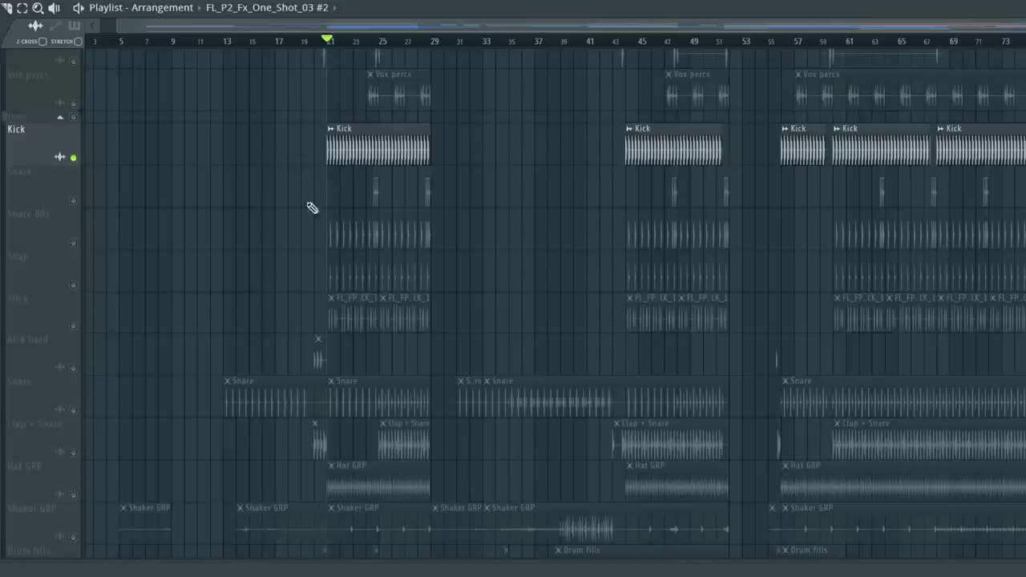
- Solo the Snare track from bar 24 and add the Snare 80s track
scroll(328, 159, up, 3)
key(space)
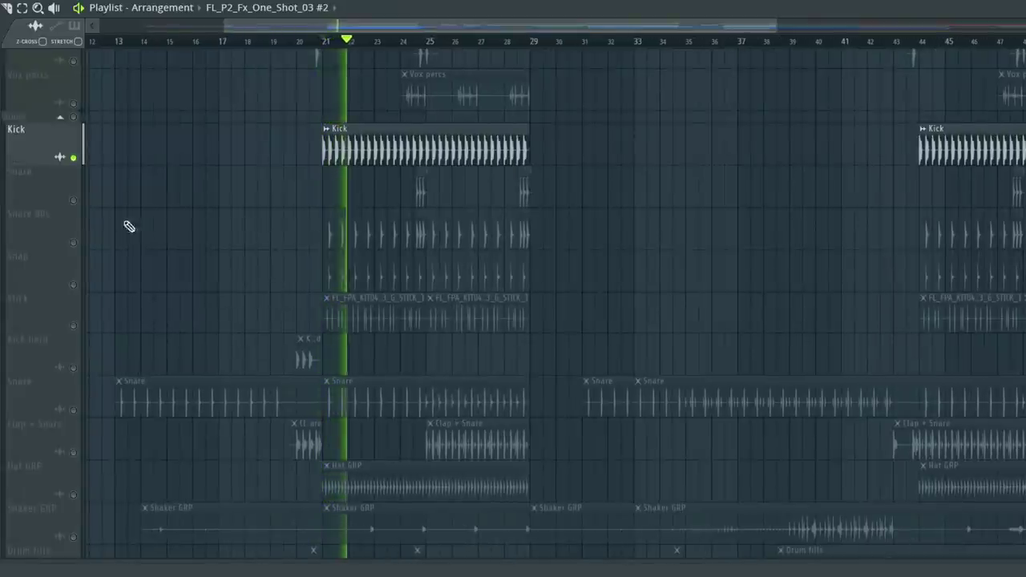
click(83, 206)
key(space)
click(414, 40)
key(space)
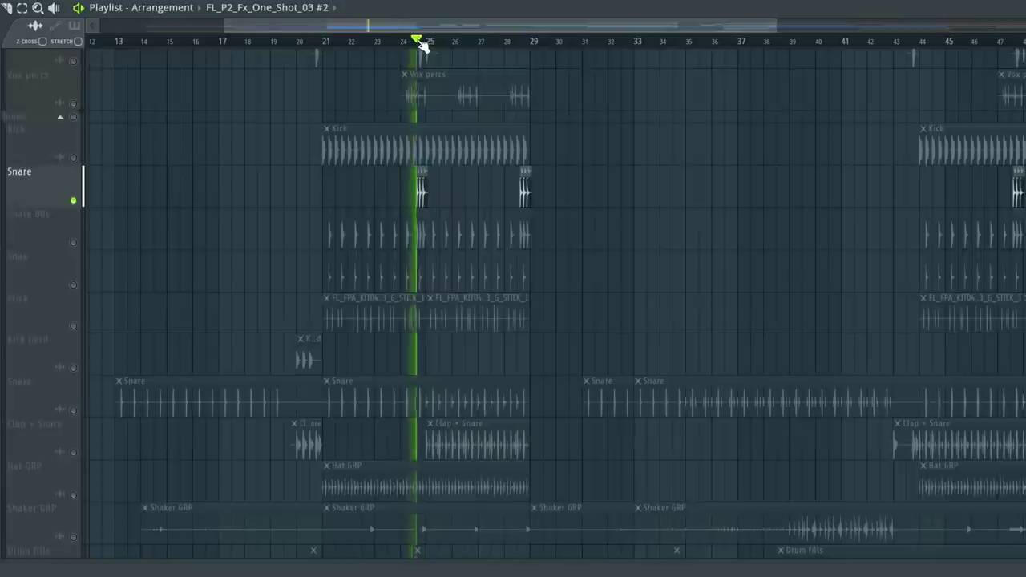
click(74, 243)
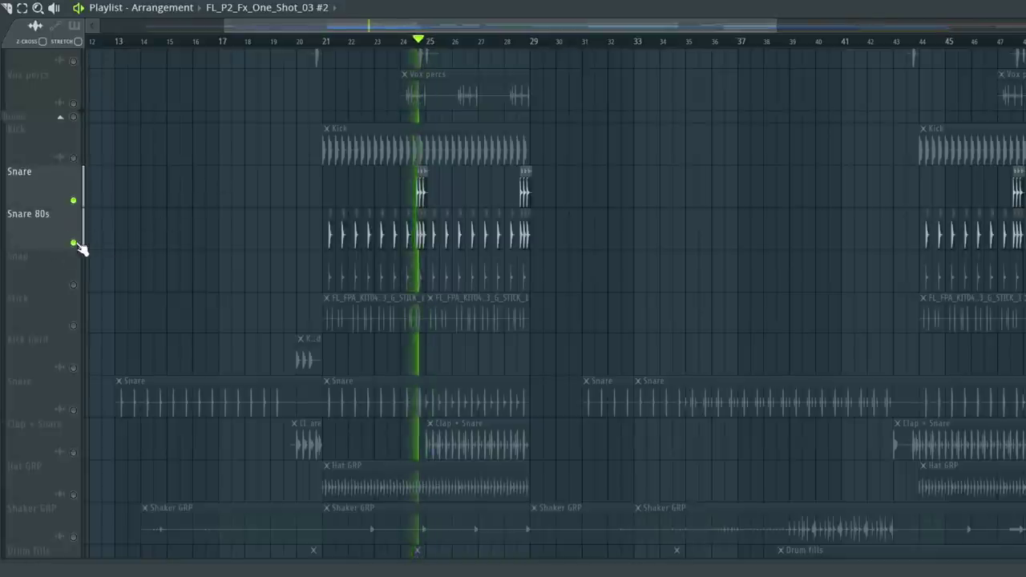
- Audition the Snap, Stick and Kick hard tracks solo in turn, then clear the solo
right_click(74, 285)
key(space)
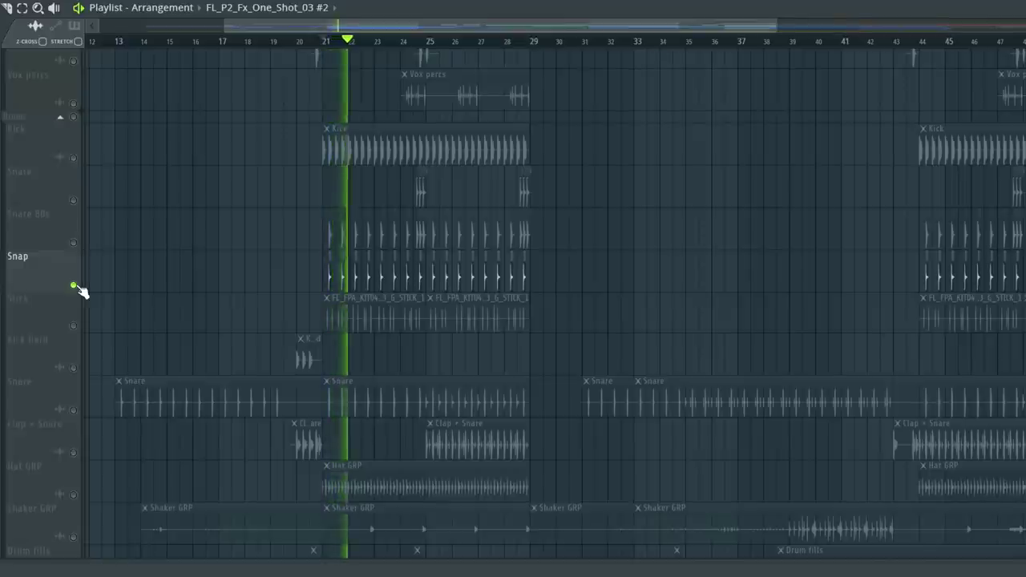
right_click(74, 327)
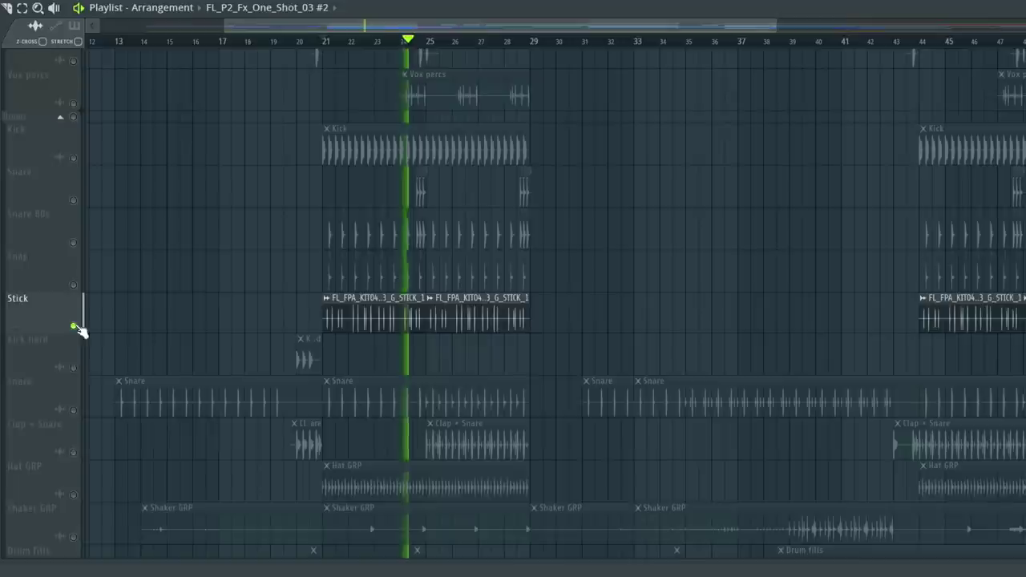
right_click(73, 368)
key(space)
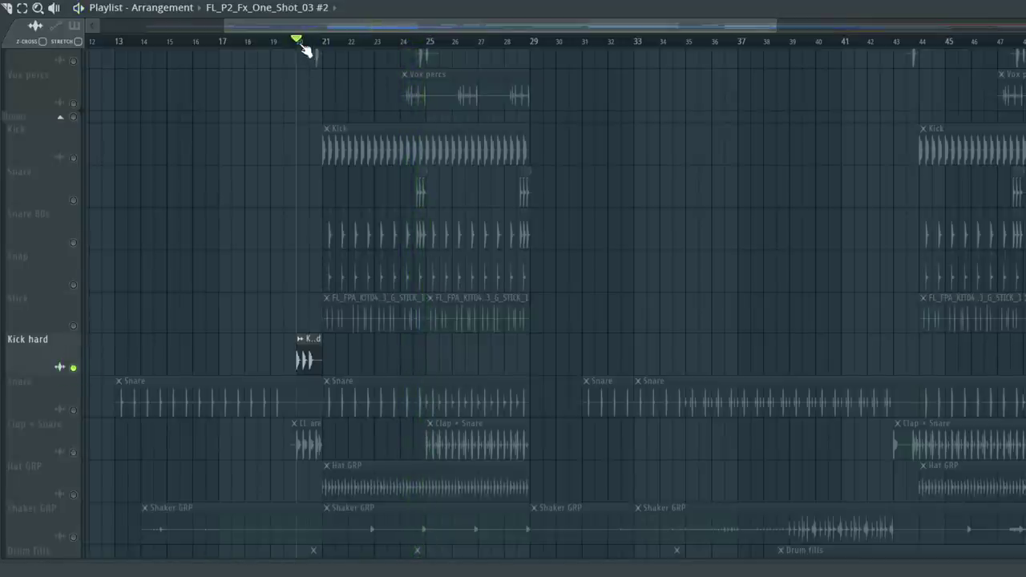
right_click(74, 368)
key(space)
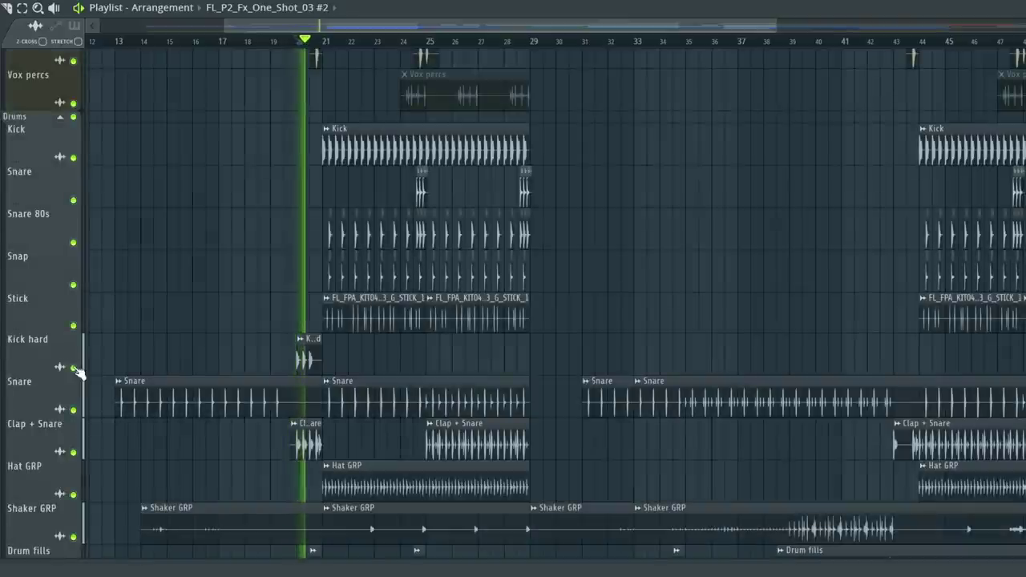
key(space)
- Audition the Clap + Snare and Hat GRP tracks solo from bar 20
right_click(74, 452)
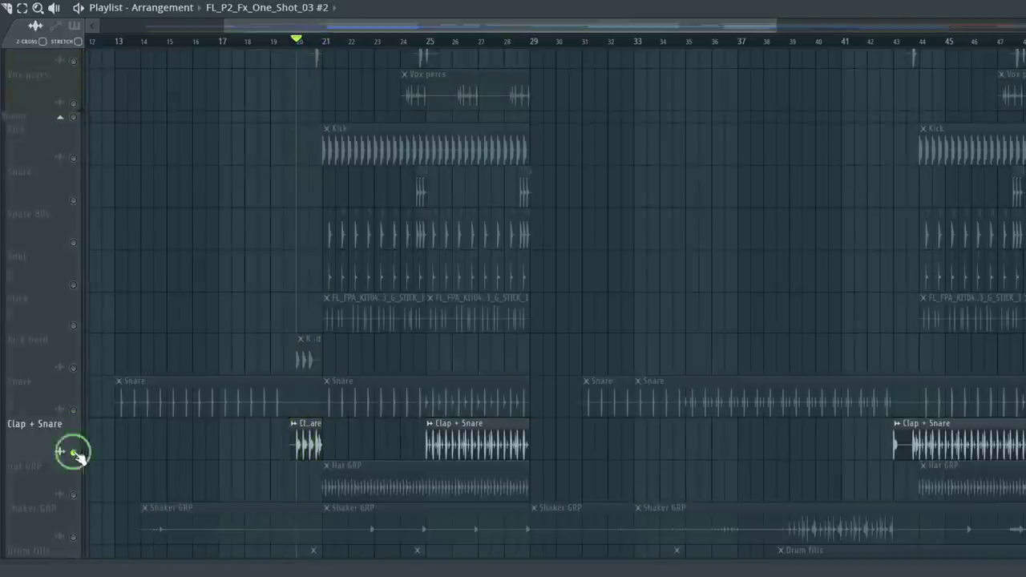
key(space)
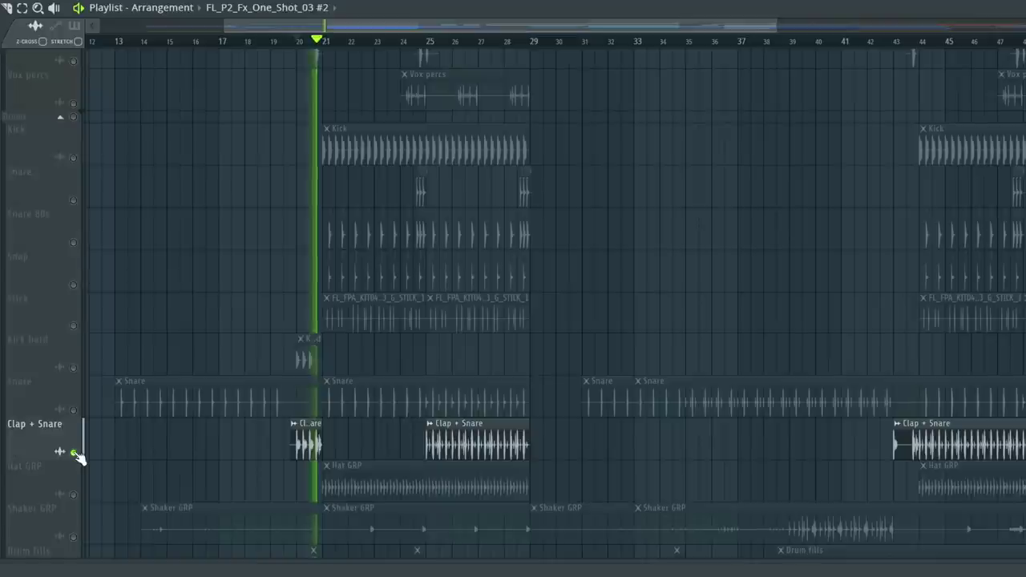
key(space)
right_click(73, 494)
key(space)
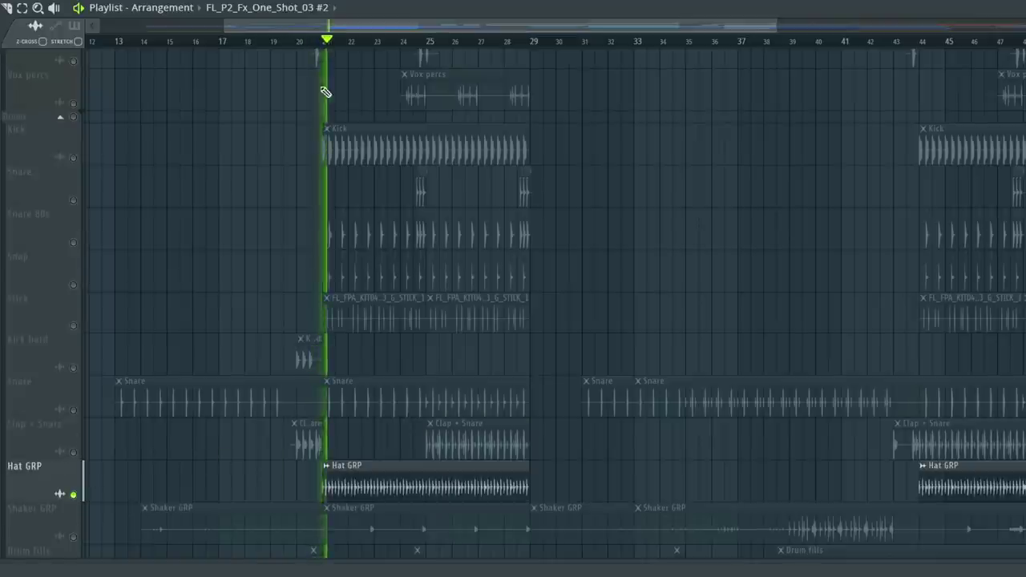
scroll(329, 275, down, 3)
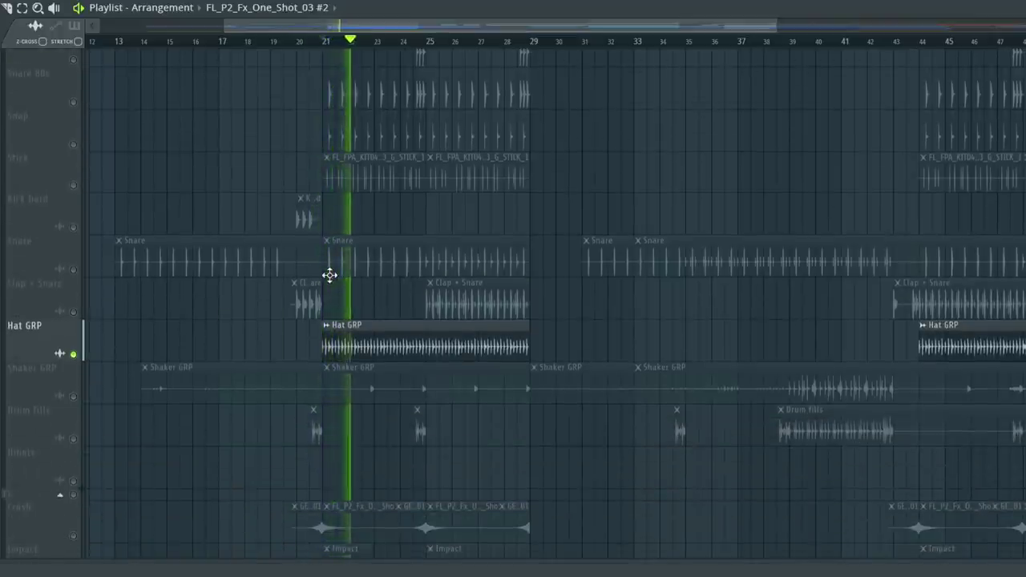
- Solo Drum fills, then re-enable Clap + Snare, Stick and Kick hard alongside it
click(73, 312)
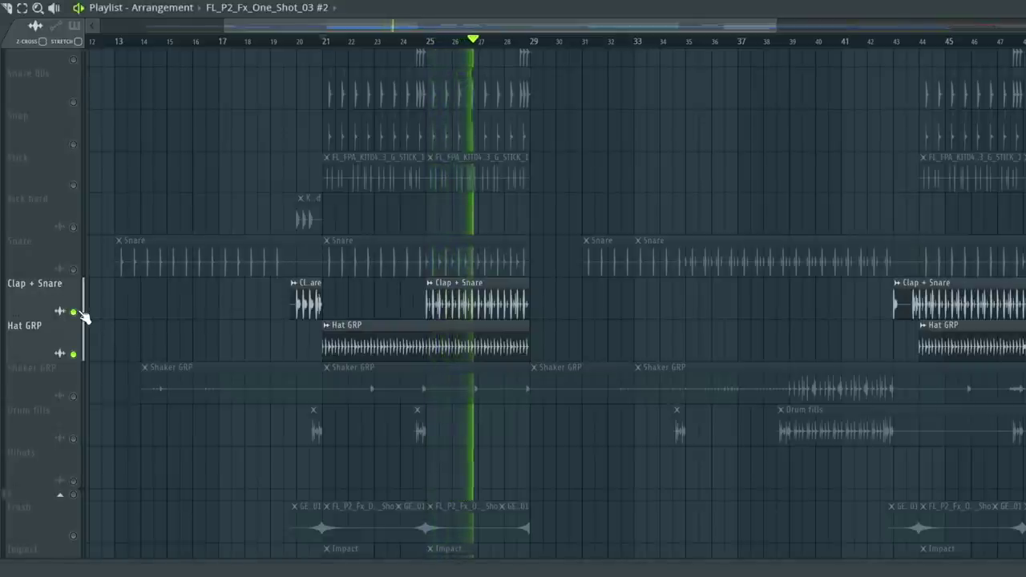
scroll(82, 293, up, 2)
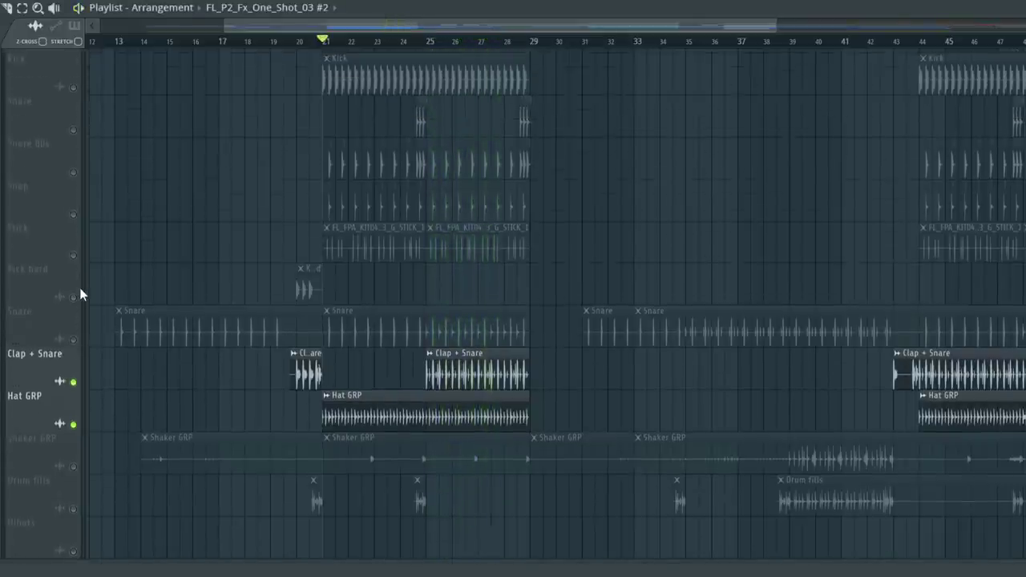
scroll(82, 353, down, 3)
right_click(74, 403)
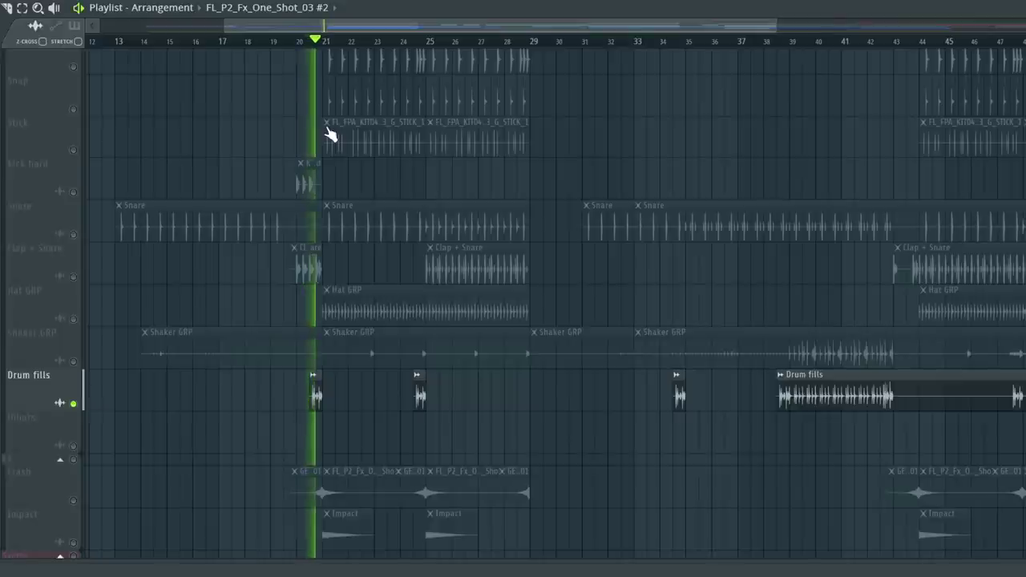
click(74, 276)
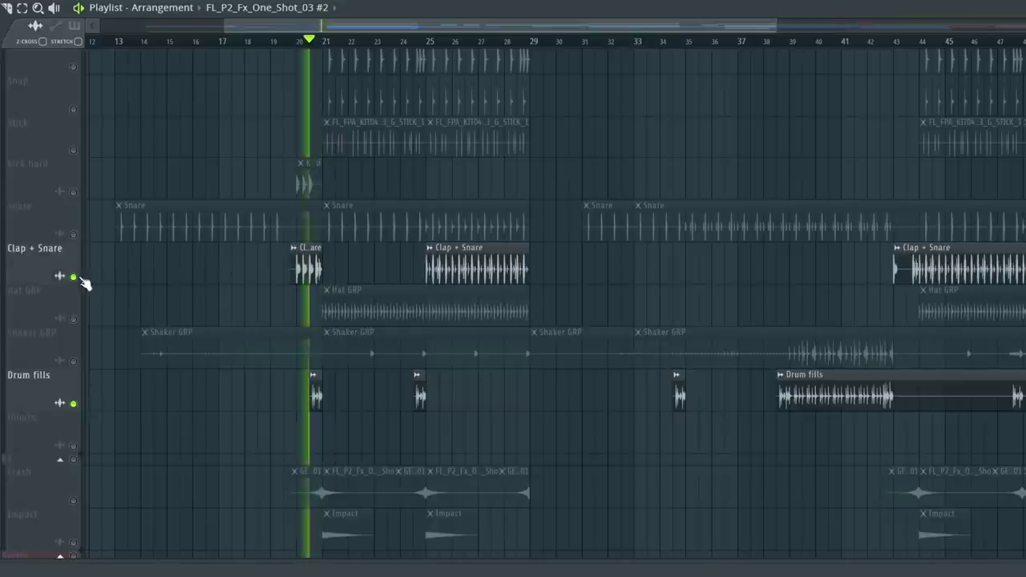
click(74, 192)
click(74, 150)
key(space)
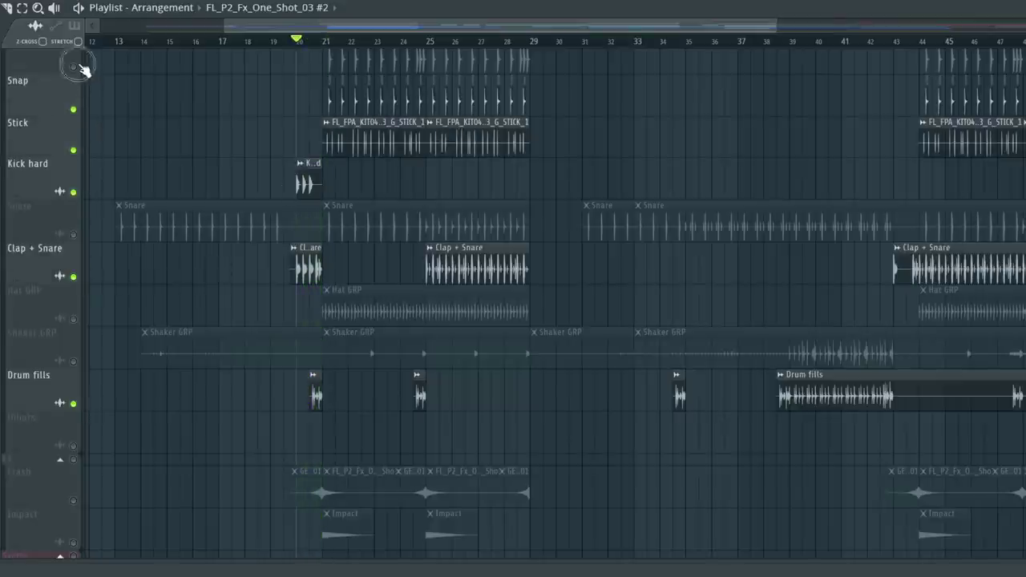
scroll(112, 140, up, 3)
- Start playback from bar 20, and place then delete a test clip on the Snare row
key(space)
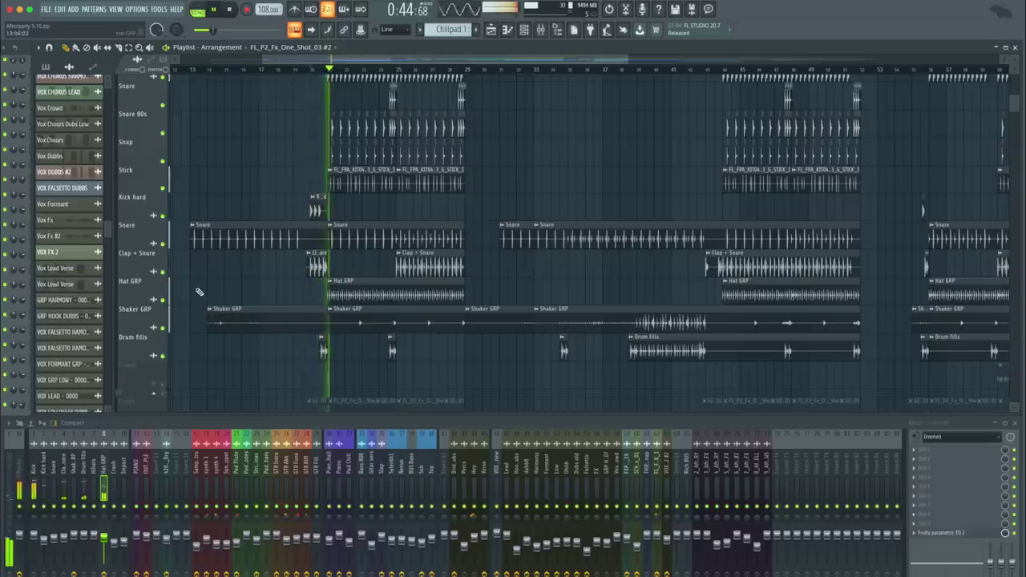
scroll(199, 292, up, 2)
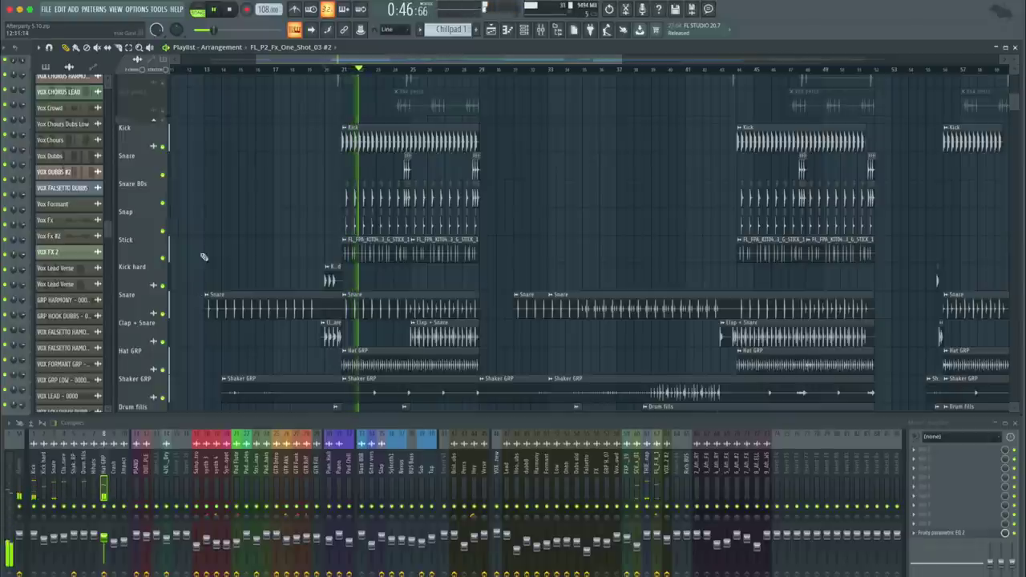
scroll(209, 235, down, 1)
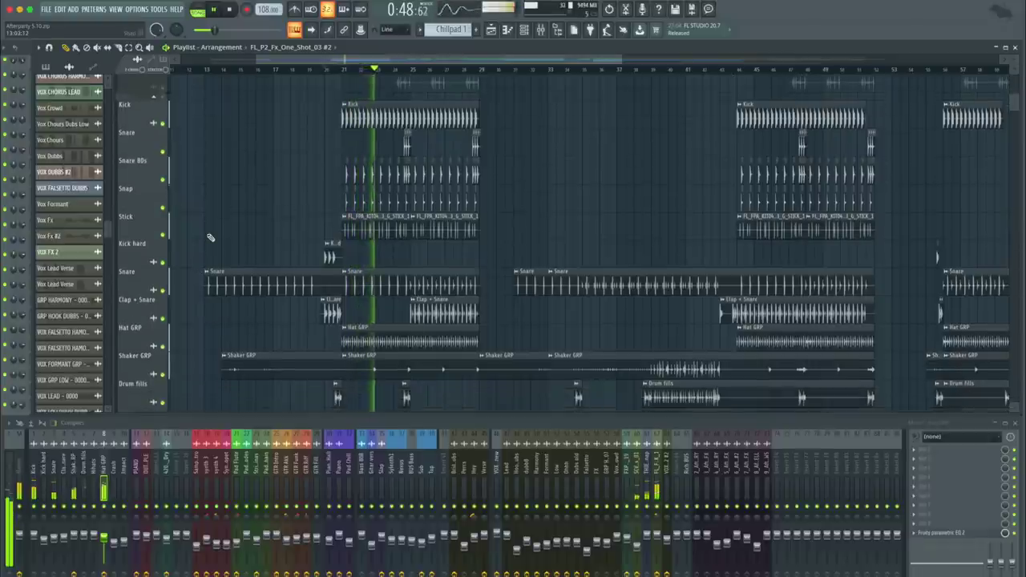
scroll(209, 236, down, 1)
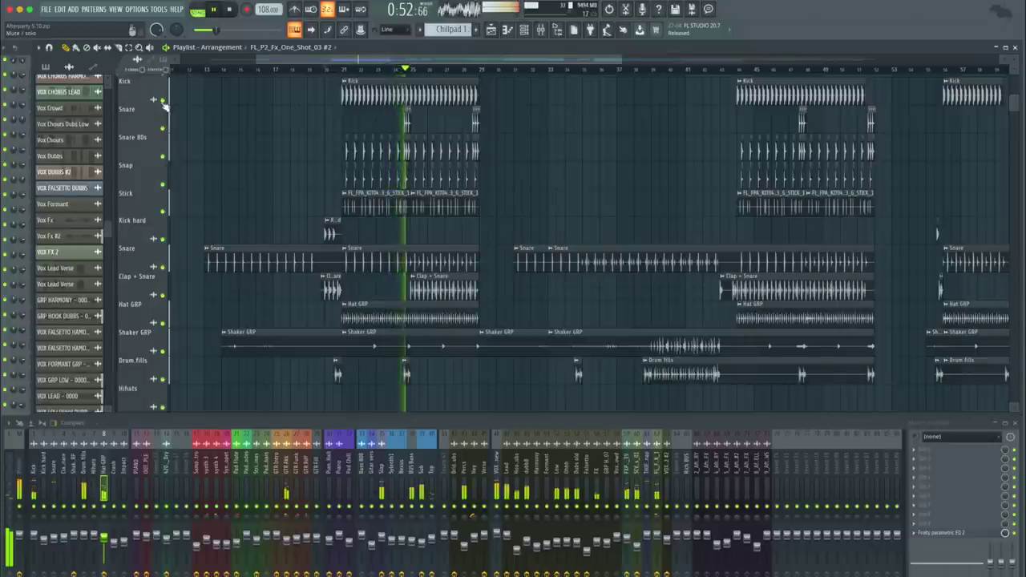
click(174, 119)
right_click(204, 126)
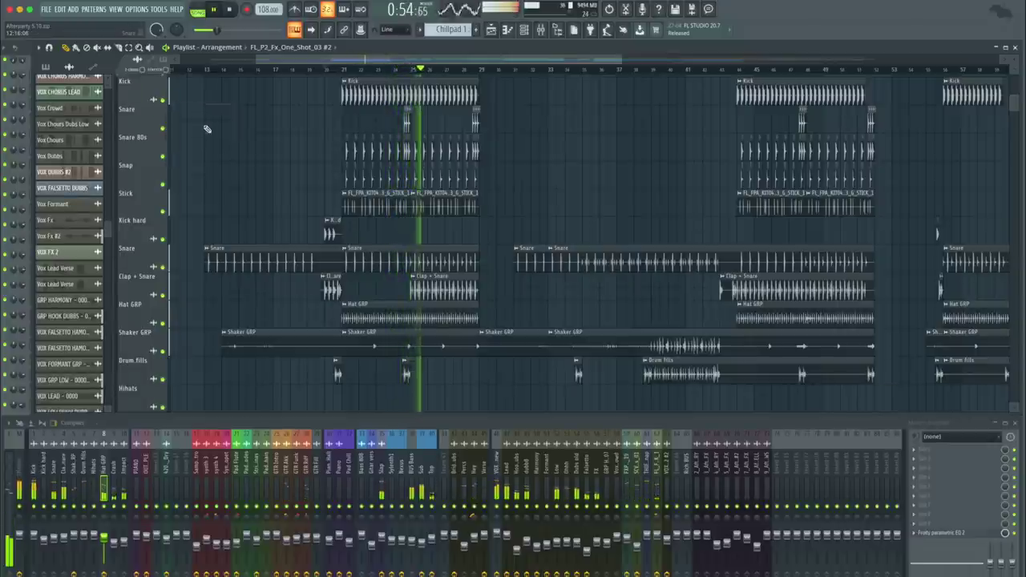
scroll(230, 146, down, 3)
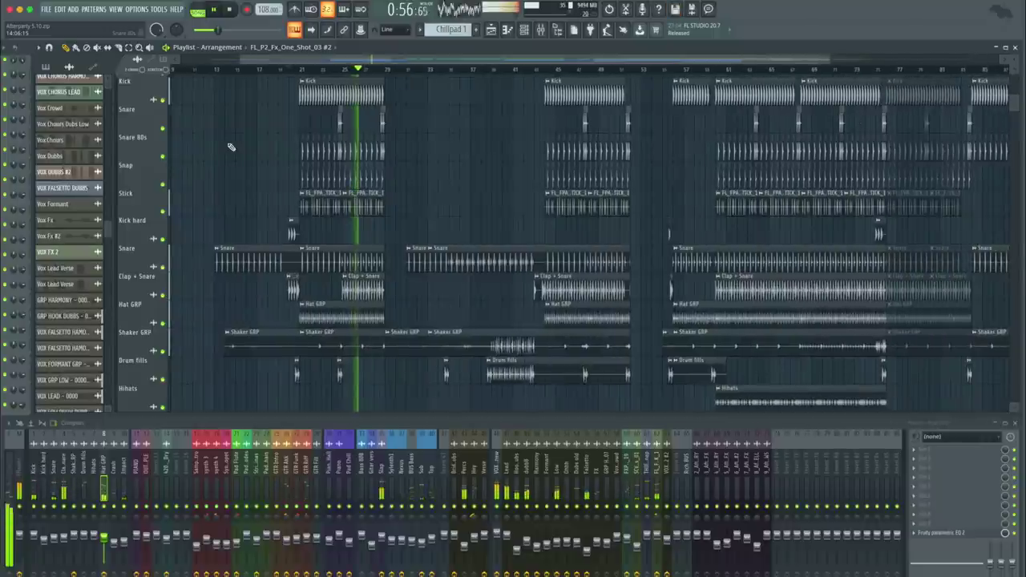
scroll(230, 147, down, 2)
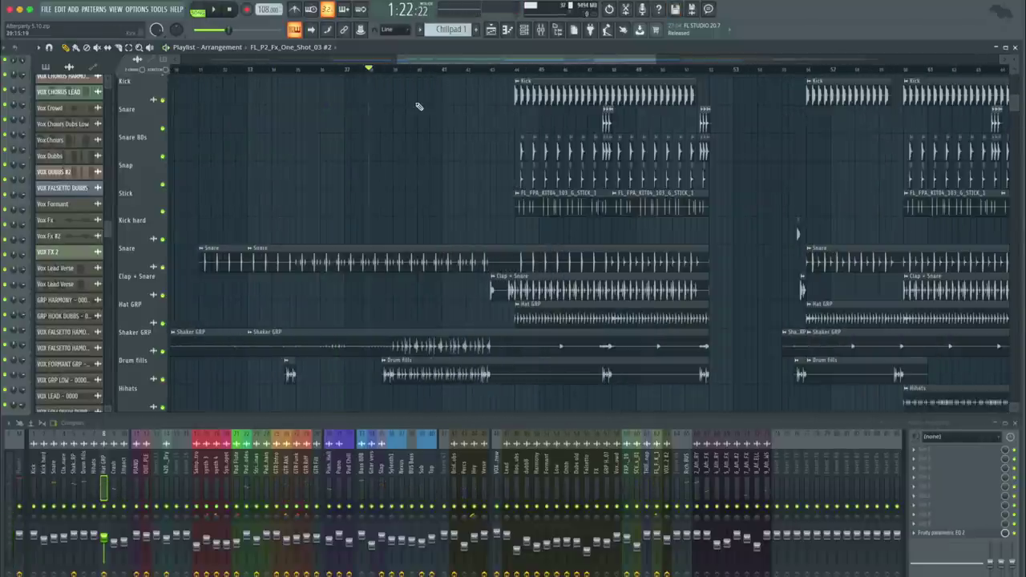
- Play the arrangement past bar 44, following the drum rows as the vocal and drum clips enter
key(space)
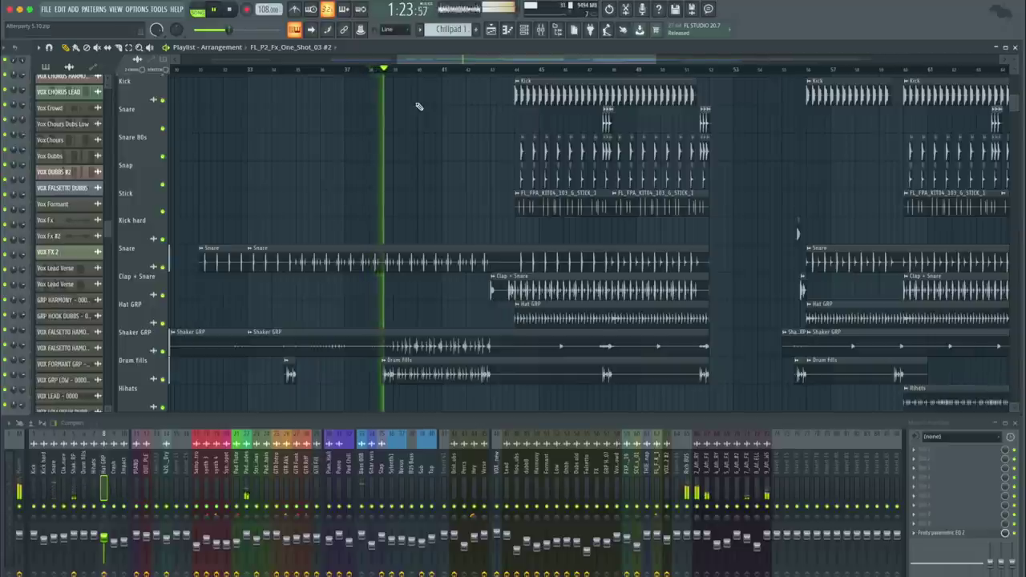
scroll(387, 264, down, 3)
scroll(388, 265, up, 3)
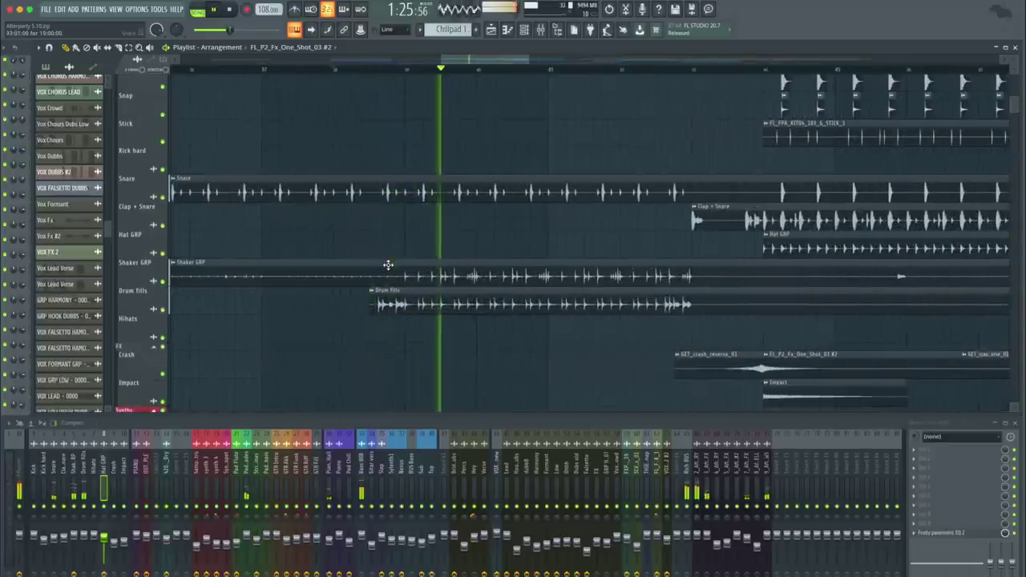
scroll(388, 265, down, 2)
scroll(388, 264, down, 5)
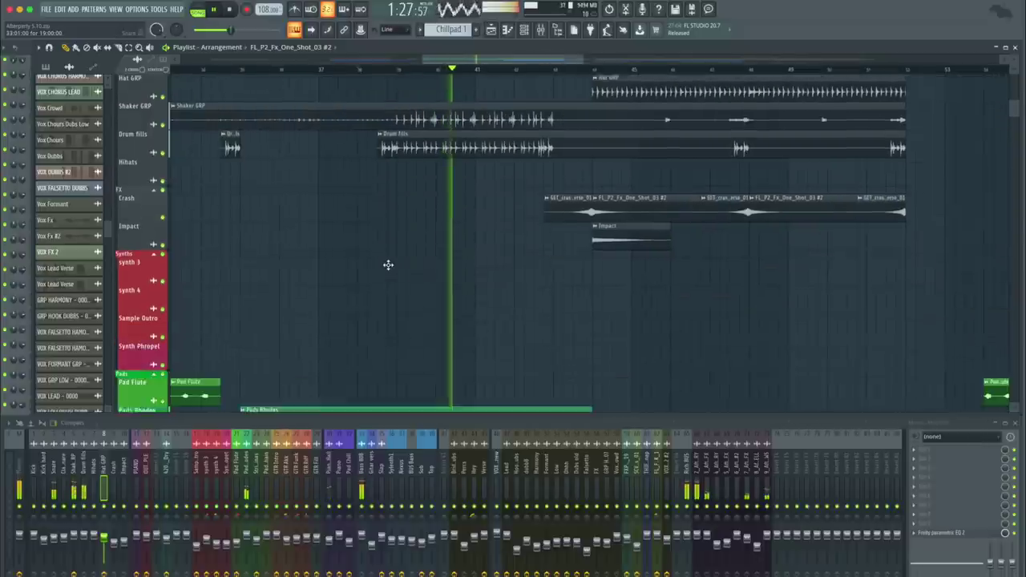
scroll(388, 264, up, 3)
scroll(388, 264, up, 3)
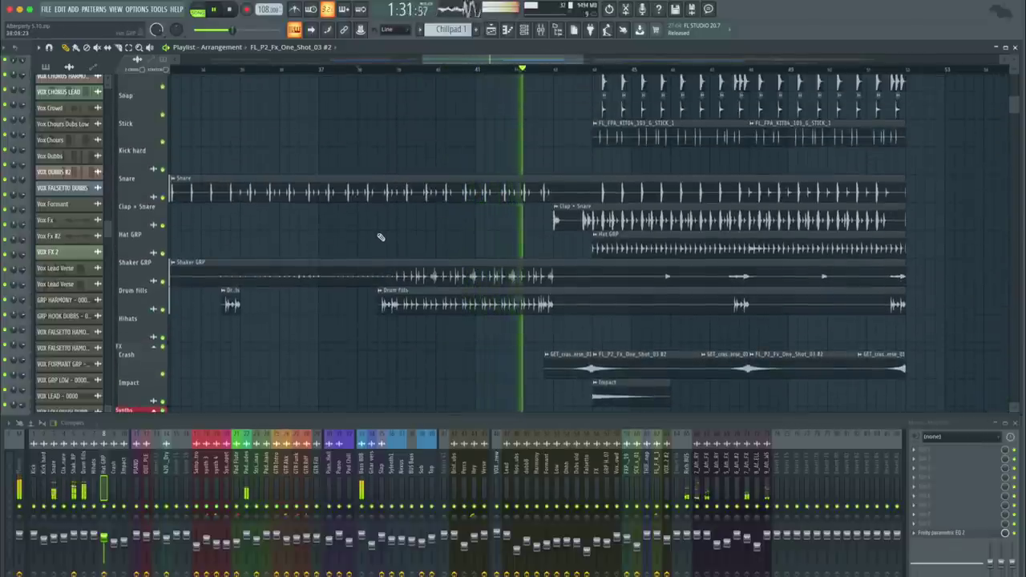
scroll(380, 237, down, 2)
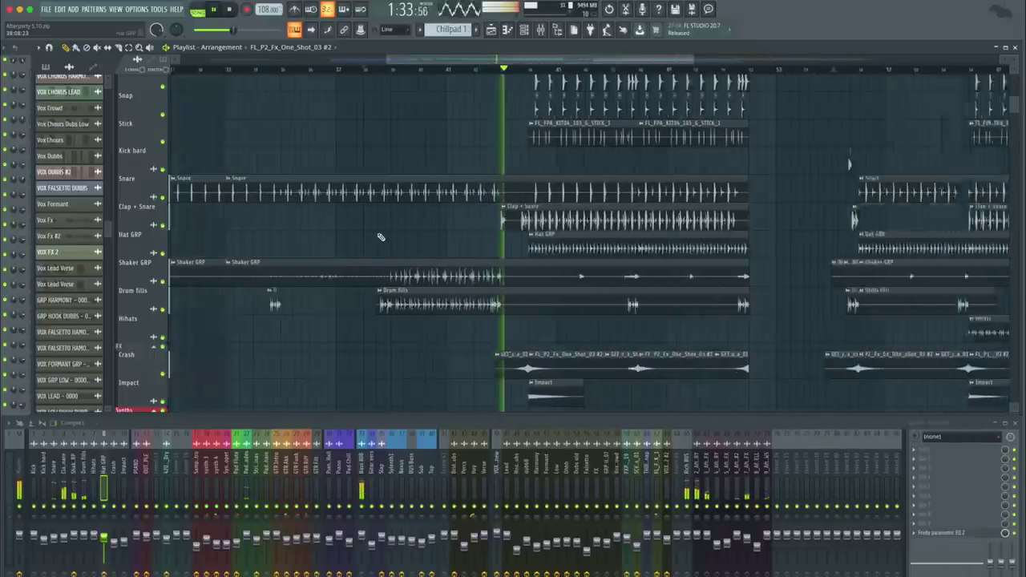
scroll(381, 236, right, 2)
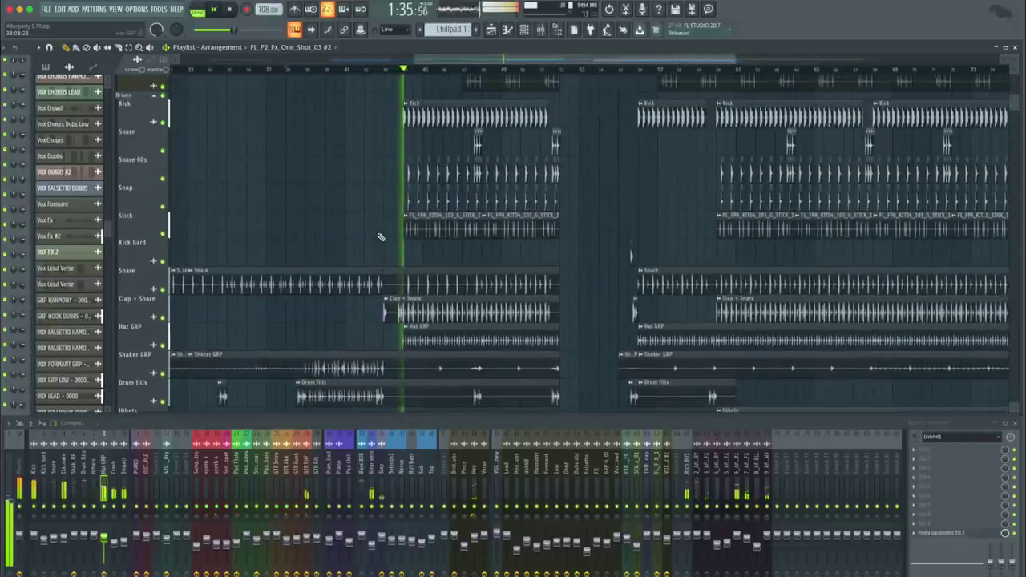
scroll(381, 237, up, 3)
scroll(380, 236, up, 6)
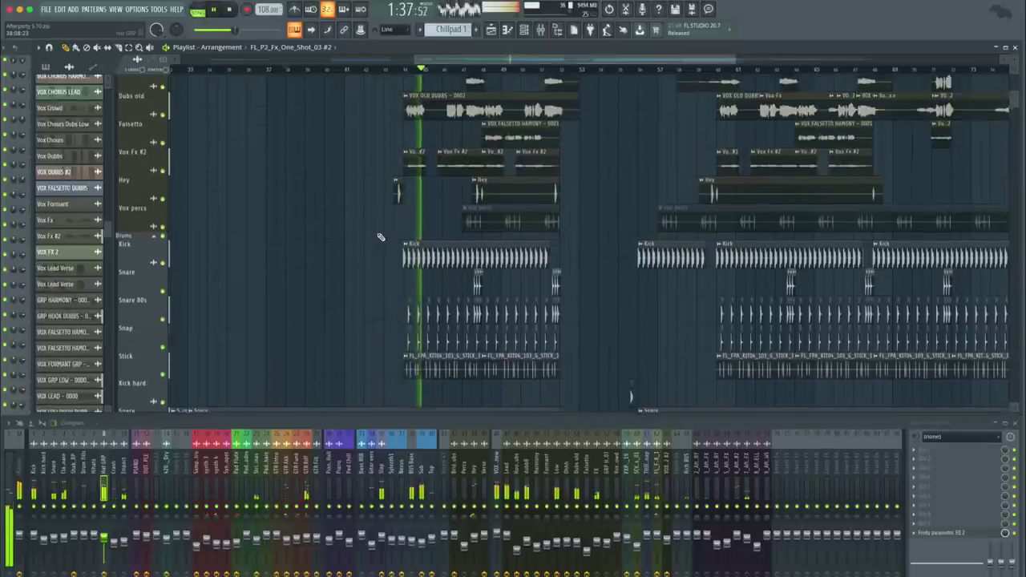
- Scroll the Playlist through the outro track rows as playback reaches bar 79
scroll(381, 236, up, 8)
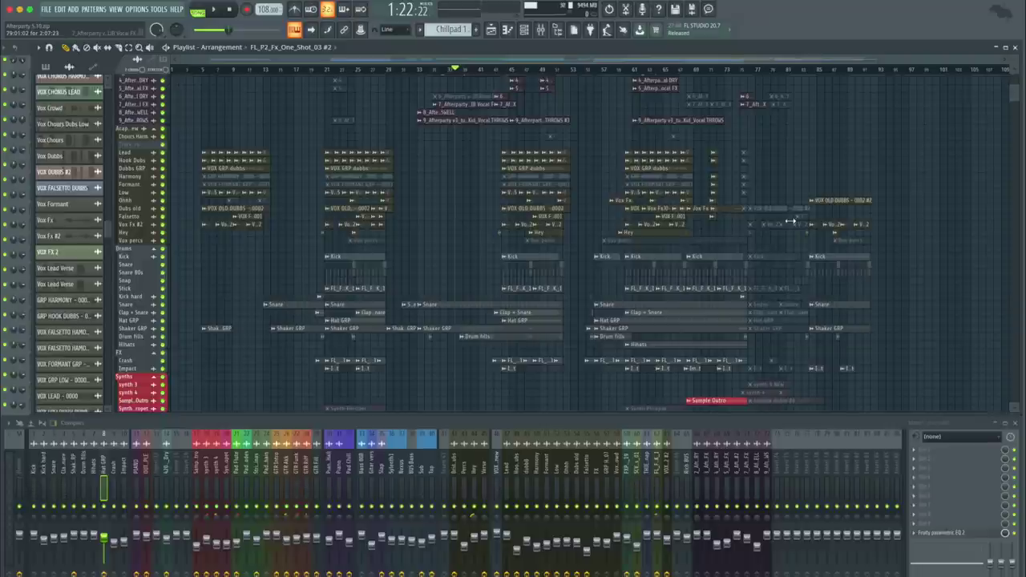
scroll(881, 284, down, 5)
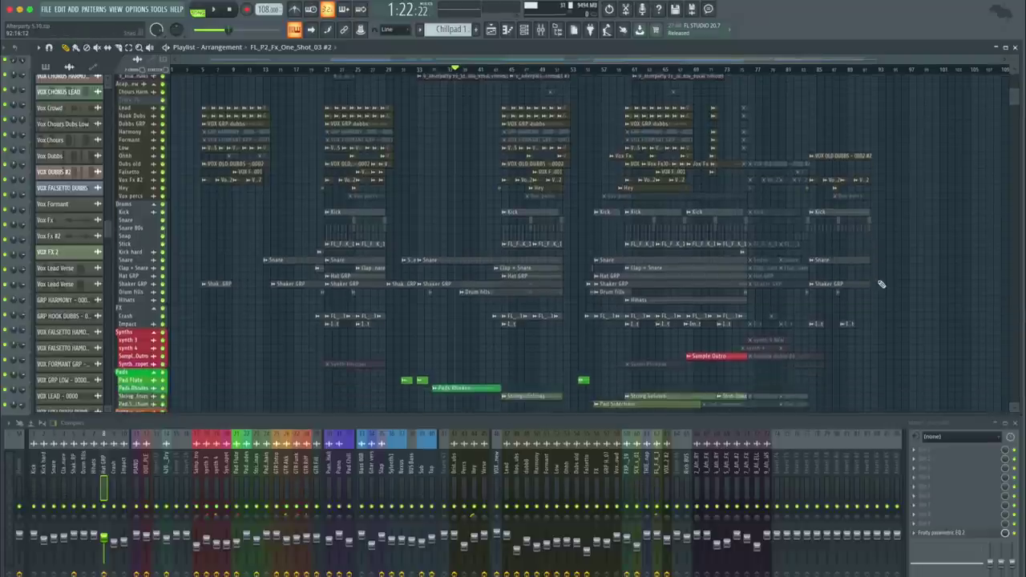
scroll(880, 284, up, 2)
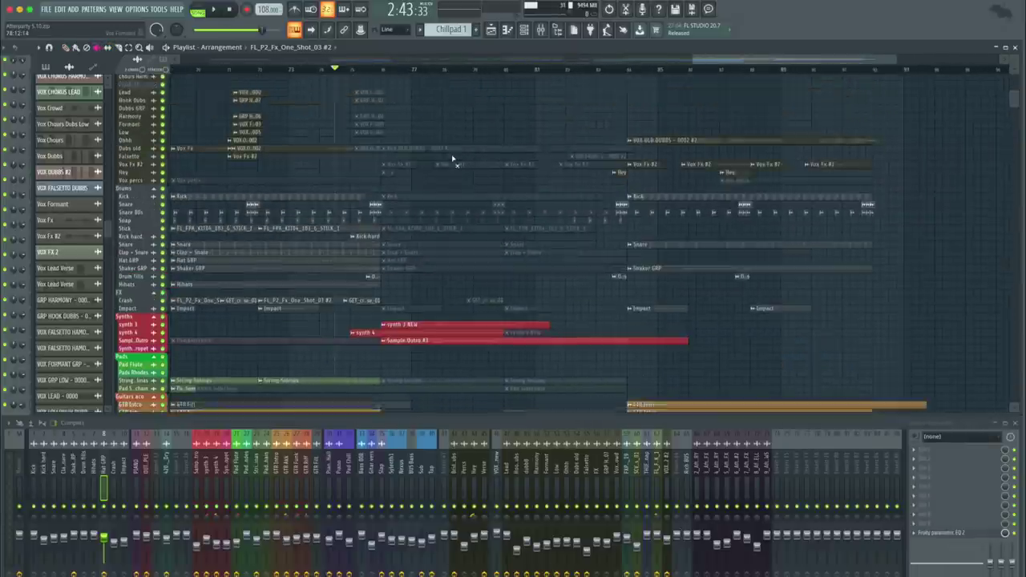
scroll(451, 161, down, 4)
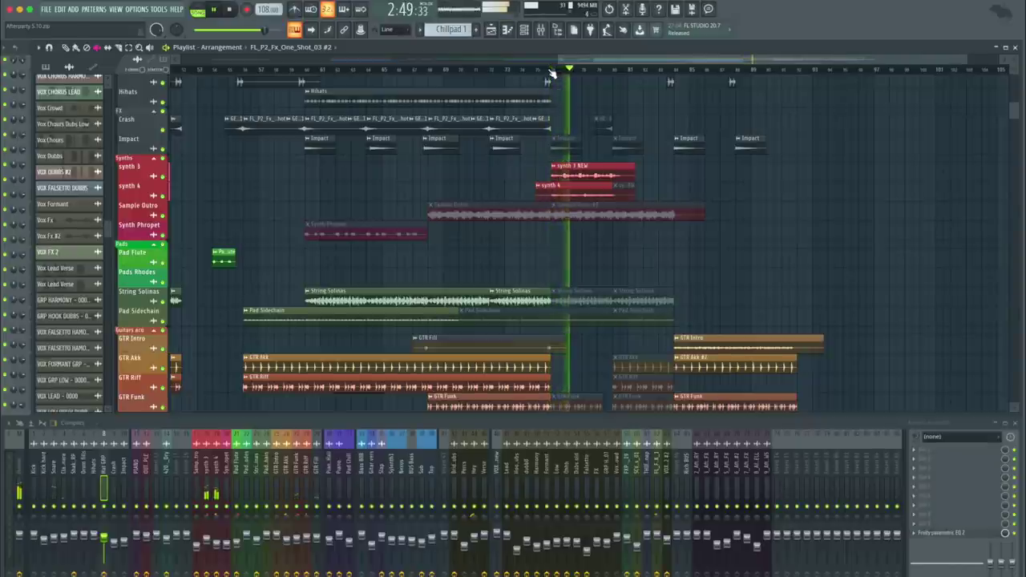
scroll(552, 140, down, 2)
scroll(552, 141, up, 3)
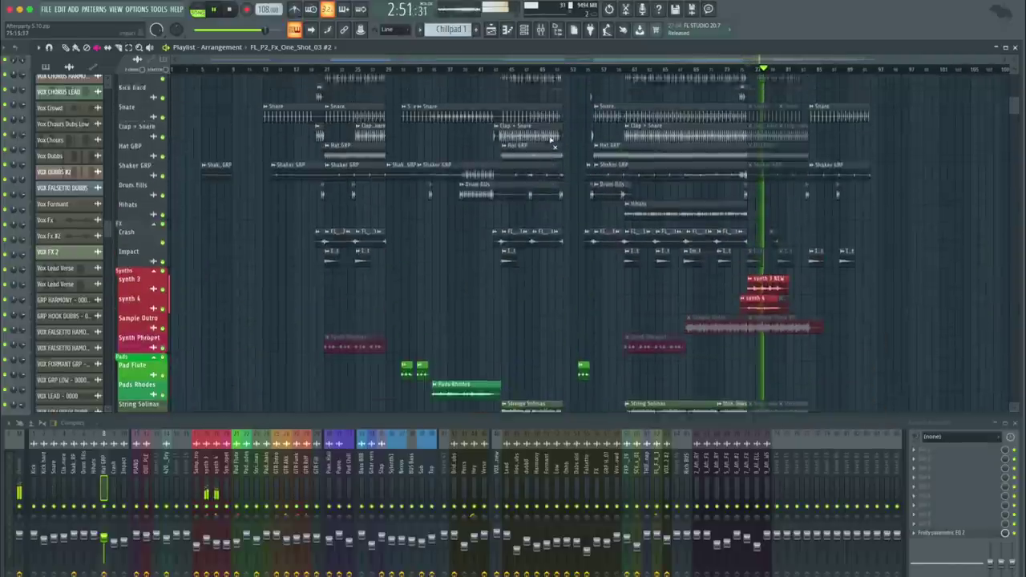
scroll(551, 141, down, 10)
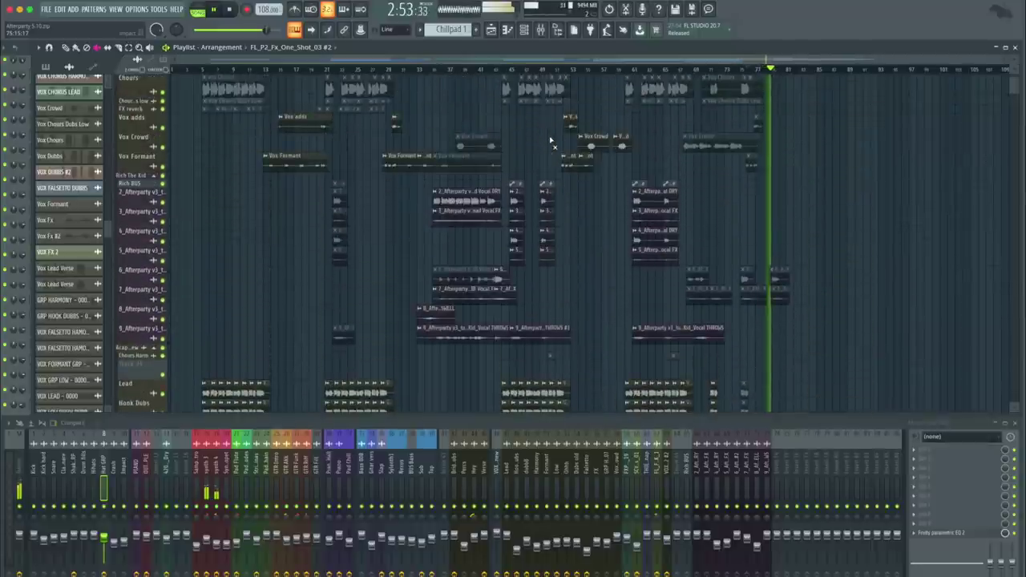
scroll(551, 141, up, 2)
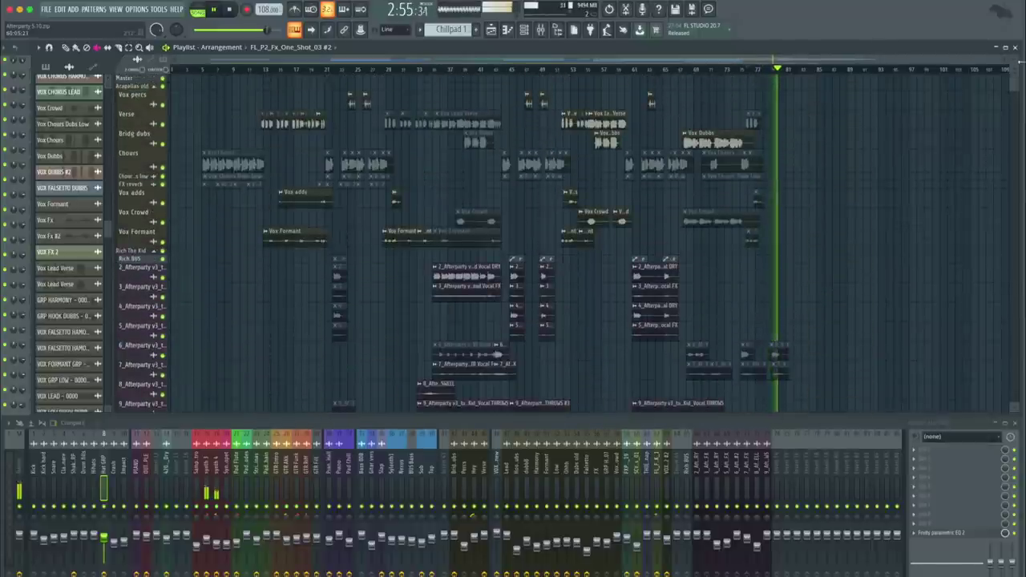
scroll(552, 140, down, 3)
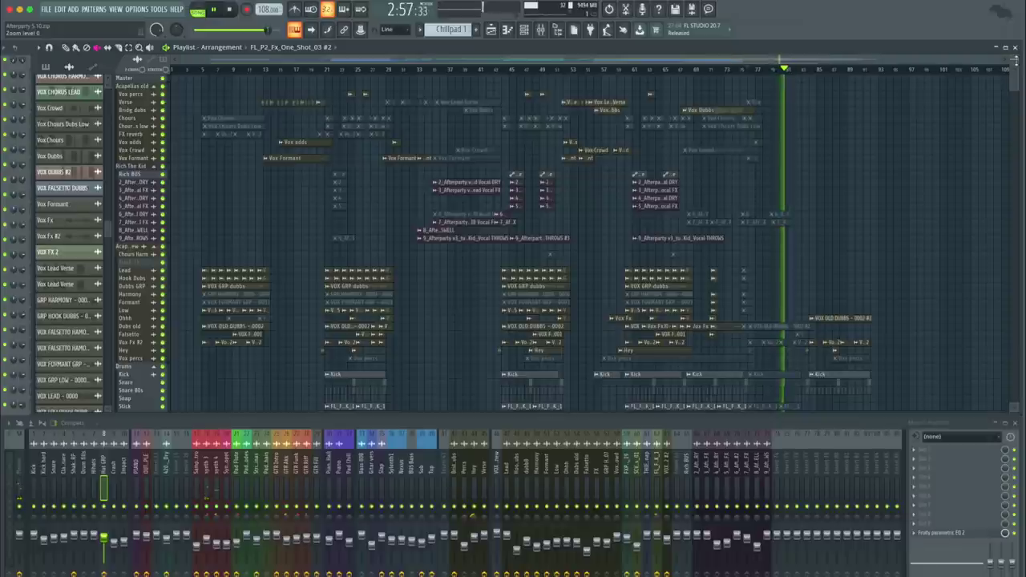
- Select the Master insert and open Cytomic's The Glue, reposition its window, then close it
click(34, 470)
click(21, 422)
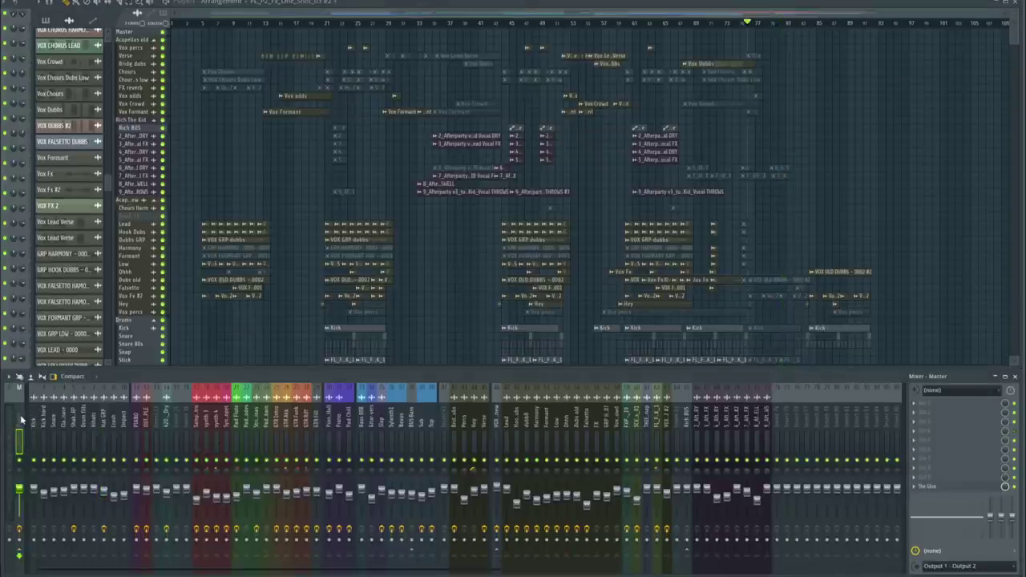
click(948, 487)
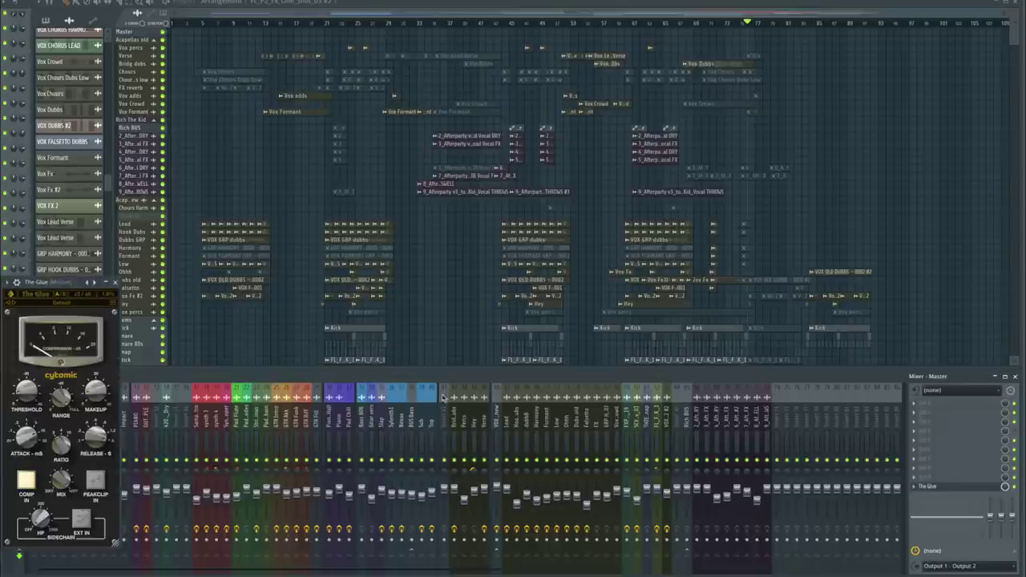
drag(70, 284, 304, 97)
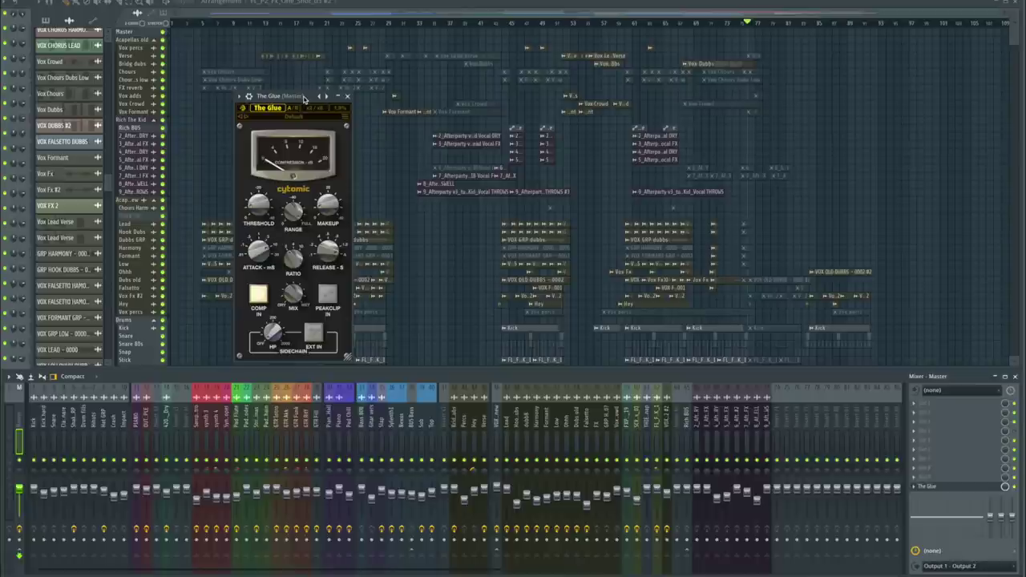
click(347, 96)
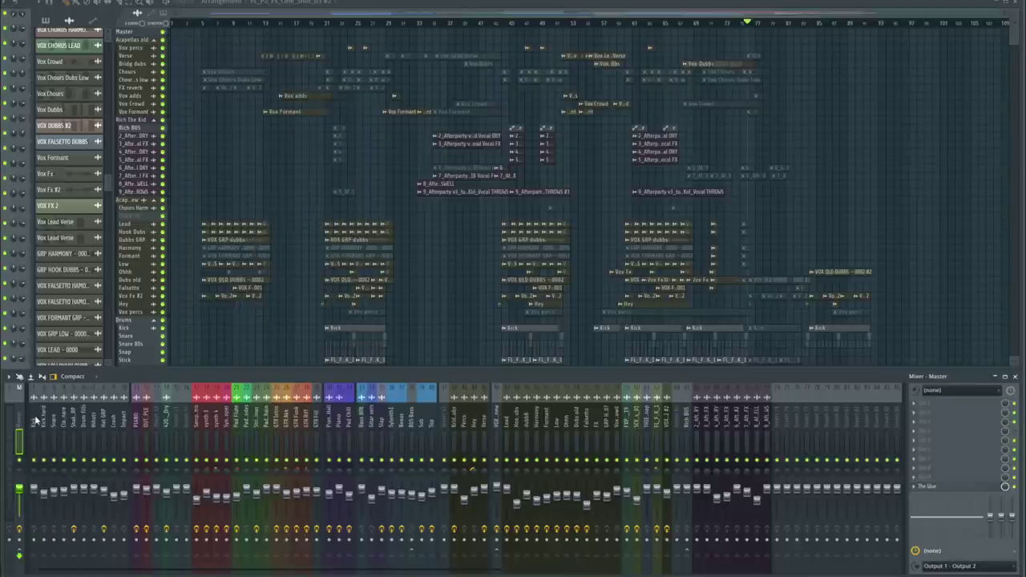
- Inspect Insert 13, Hook wubs, an Afterparty vocal and Kick channels, then stop playback
click(157, 429)
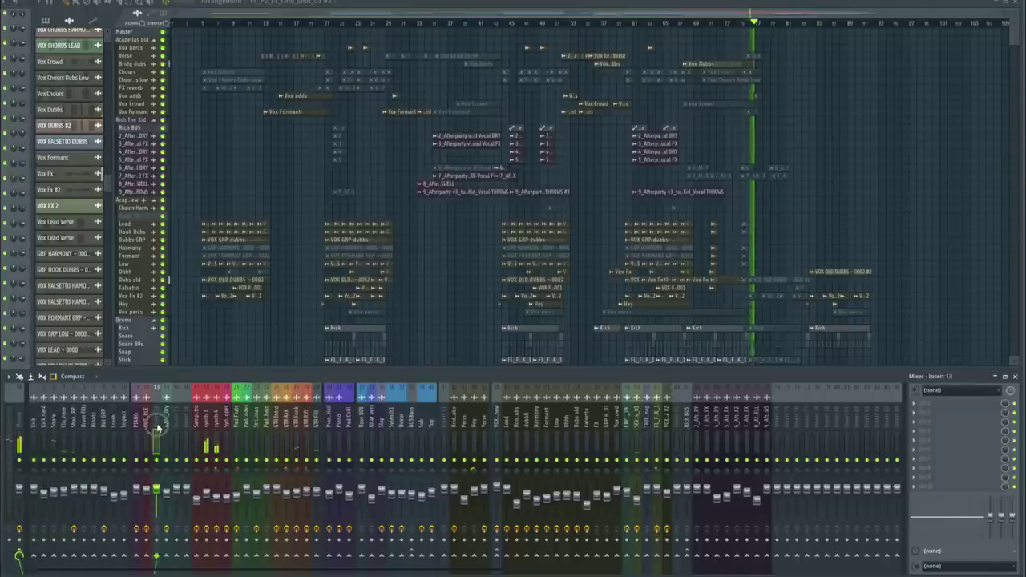
click(518, 425)
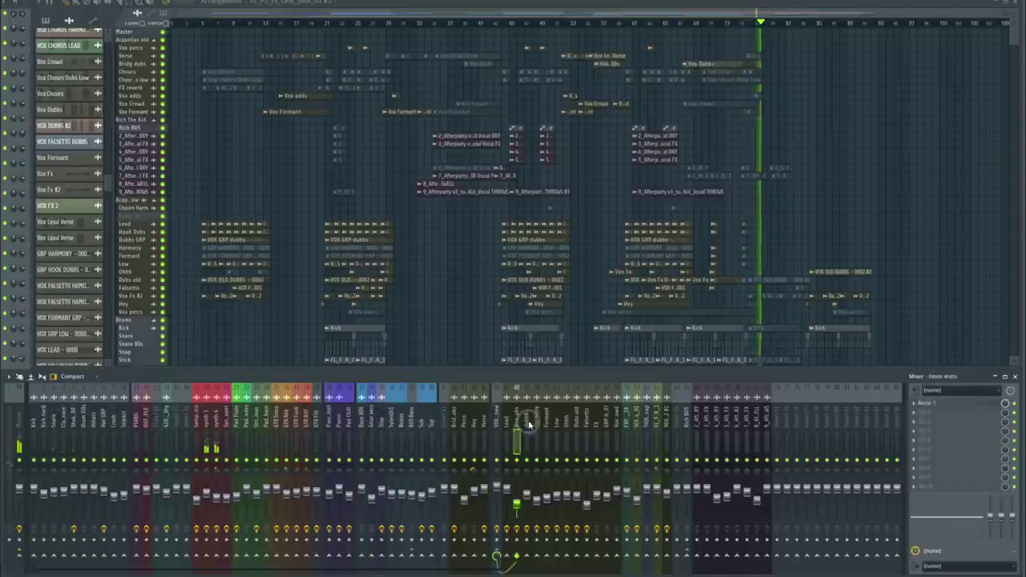
click(760, 418)
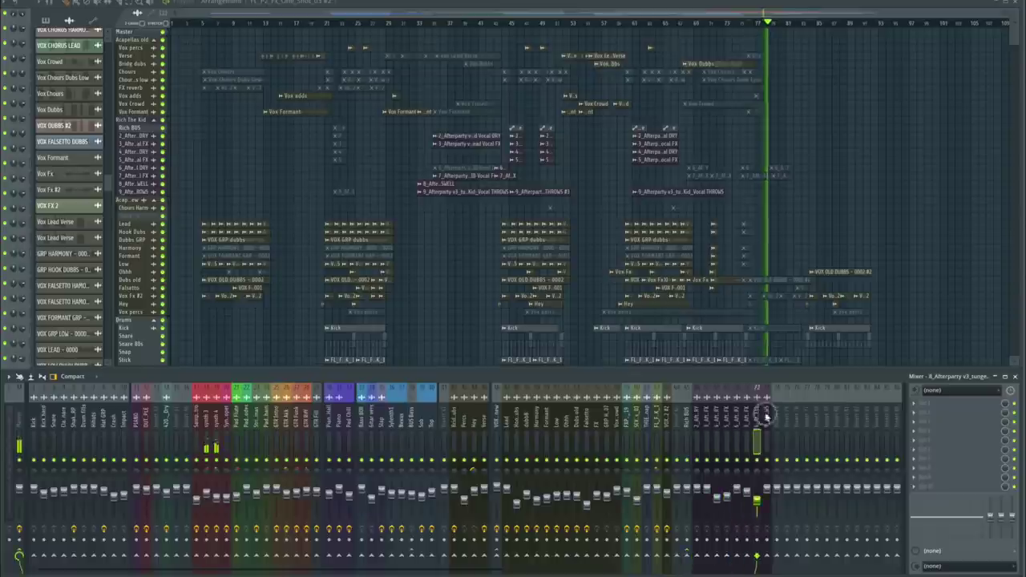
click(34, 418)
key(space)
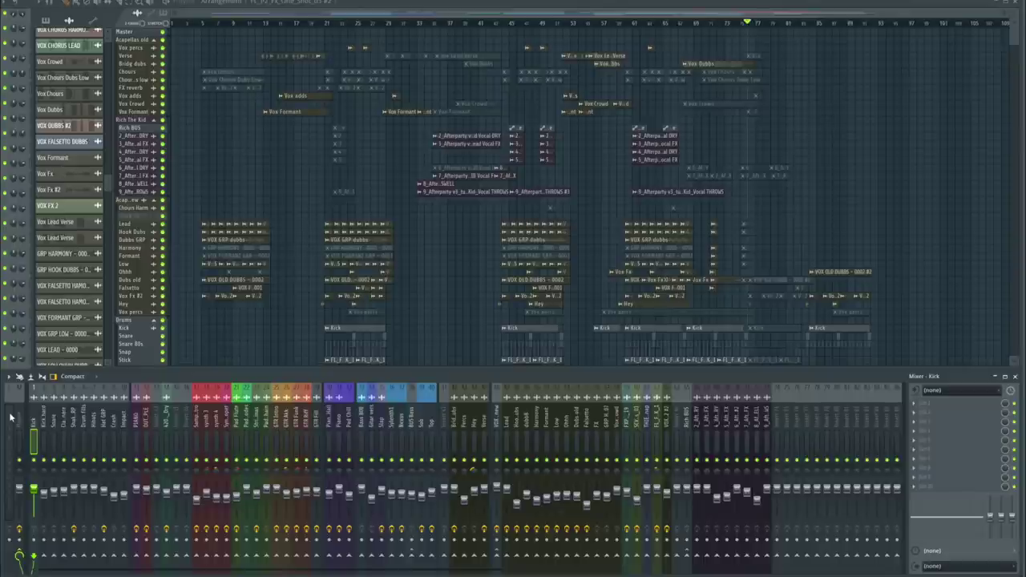
- Select the Master insert so The Glue and its Output 1 - Output 2 routing show
click(21, 423)
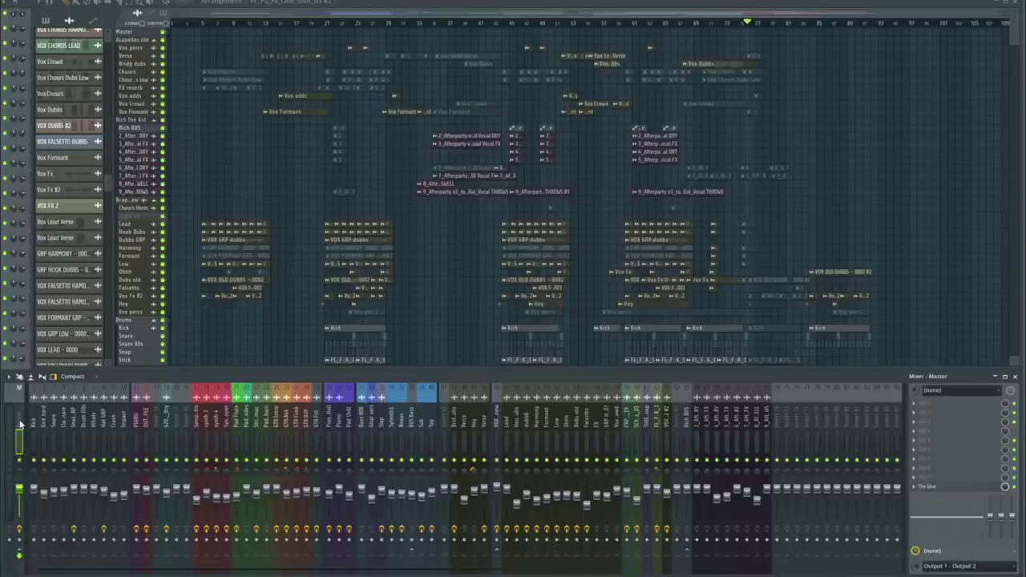